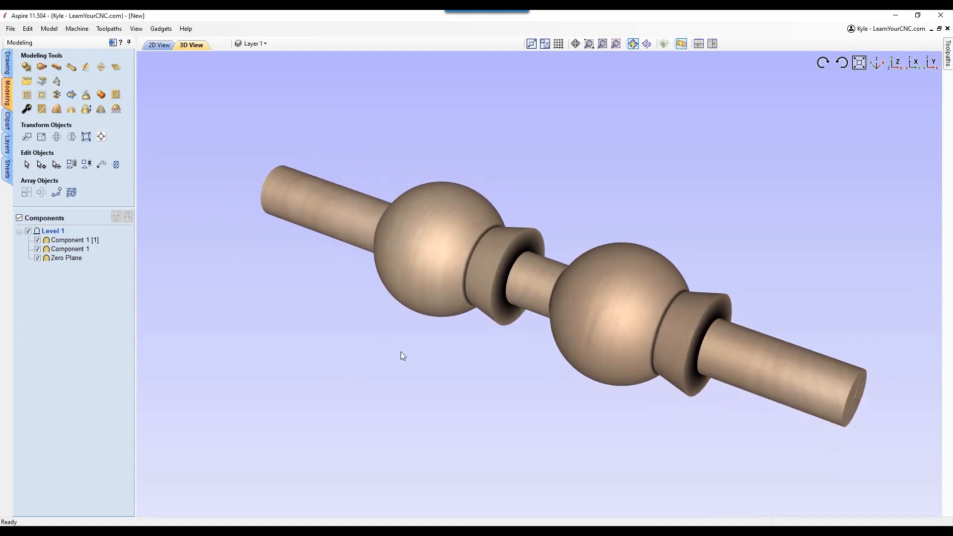
{"action": "left_click", "coordinate": [153, 45]}
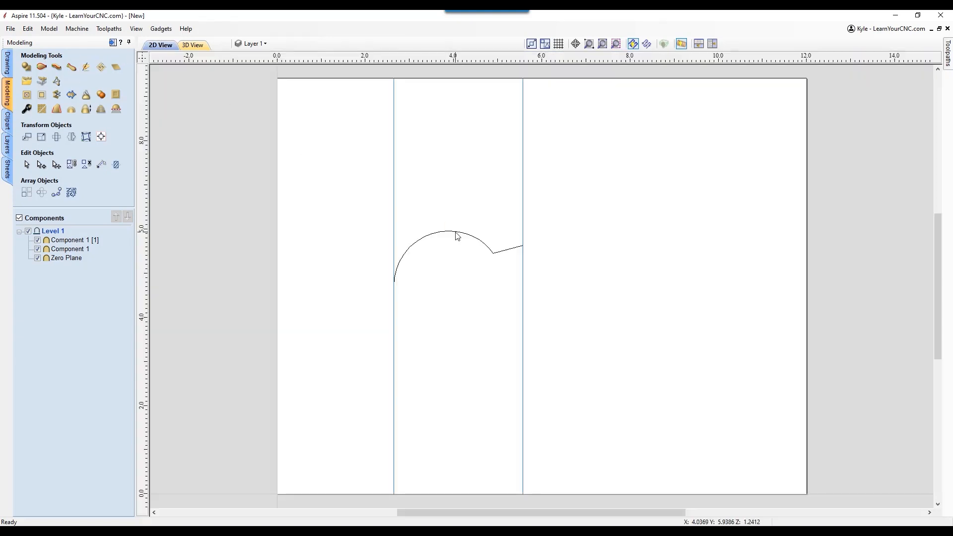
{"action": "left_click", "coordinate": [200, 46]}
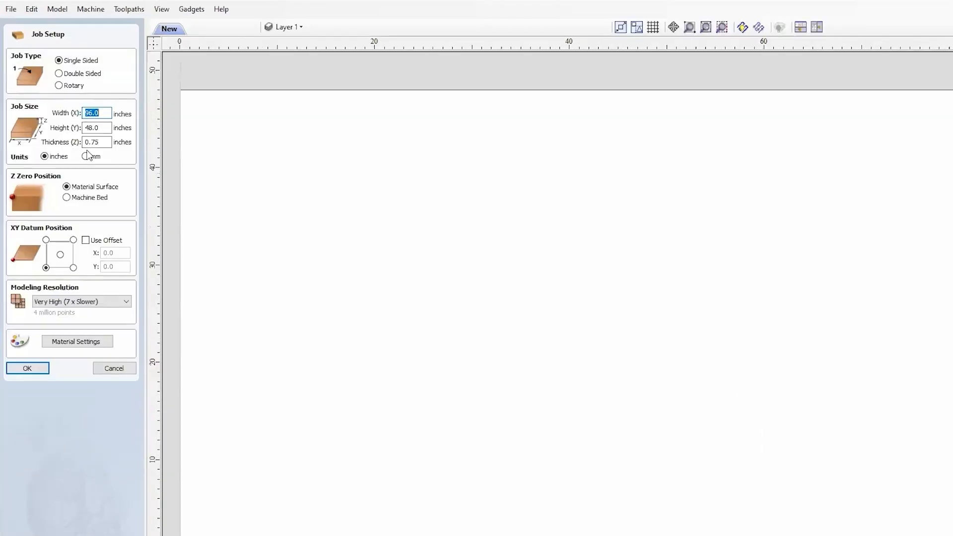
Set up a rotary job 10 inches long and 4 inches in diameter, with Z zero on the cylinder axis
{"action": "left_click", "coordinate": [59, 85]}
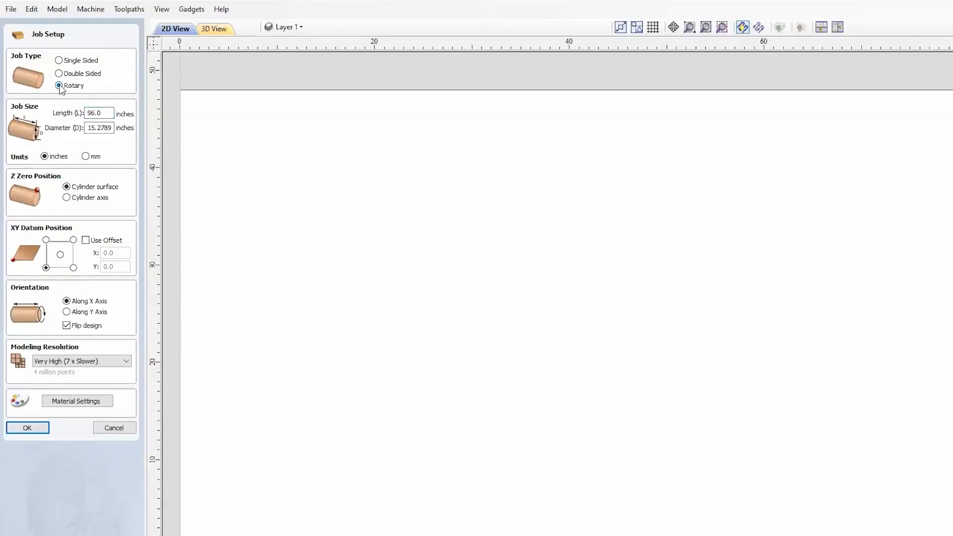
{"action": "left_click_drag", "start_coordinate": [110, 126], "coordinate": [37, 134]}
{"action": "left_click_drag", "start_coordinate": [113, 127], "coordinate": [47, 130]}
{"action": "type", "text": "4"}
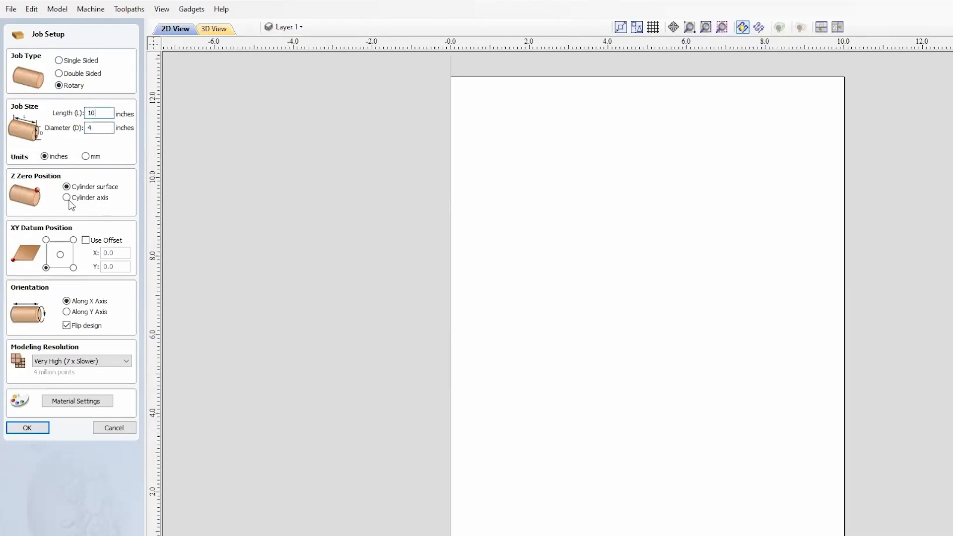
{"action": "left_click", "coordinate": [68, 200]}
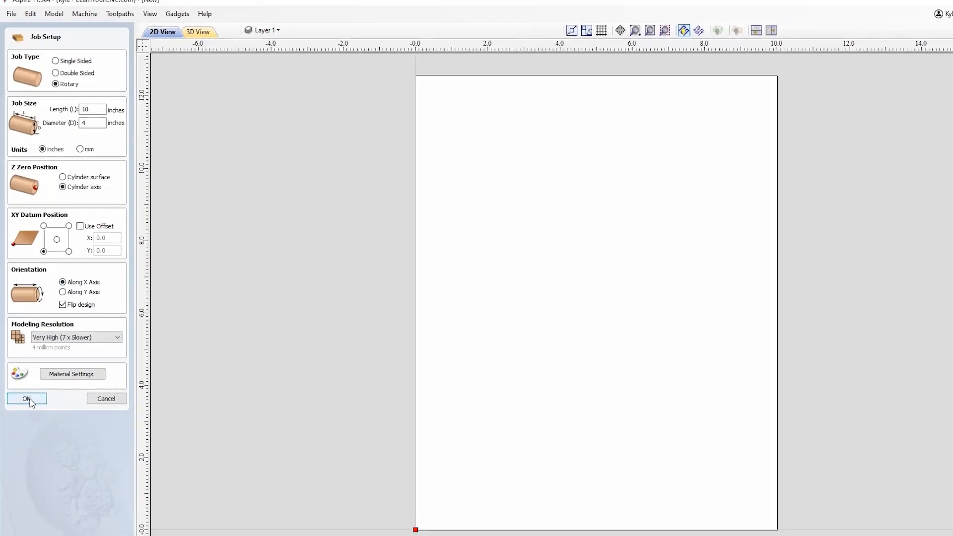
{"action": "left_click", "coordinate": [27, 399]}
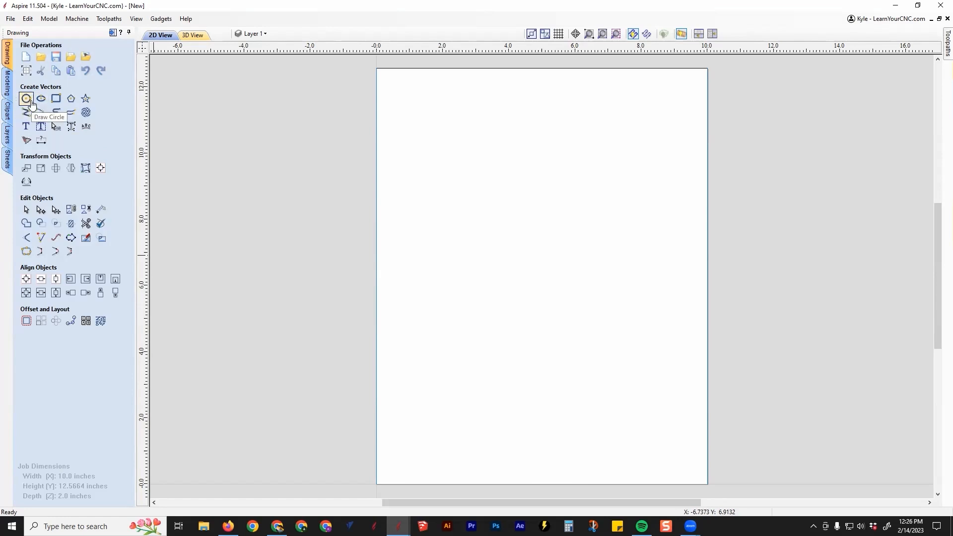
Draw a circle with a 3.5 inch diameter centred at X 3.463, Y 6.283
{"action": "left_click", "coordinate": [26, 99]}
{"action": "mouse_move", "coordinate": [491, 275]}
{"action": "left_mouse_down"}
{"action": "mouse_move", "coordinate": [511, 222]}
{"action": "mouse_move", "coordinate": [500, 195]}
{"action": "mouse_move", "coordinate": [490, 220]}
{"action": "left_mouse_up"}
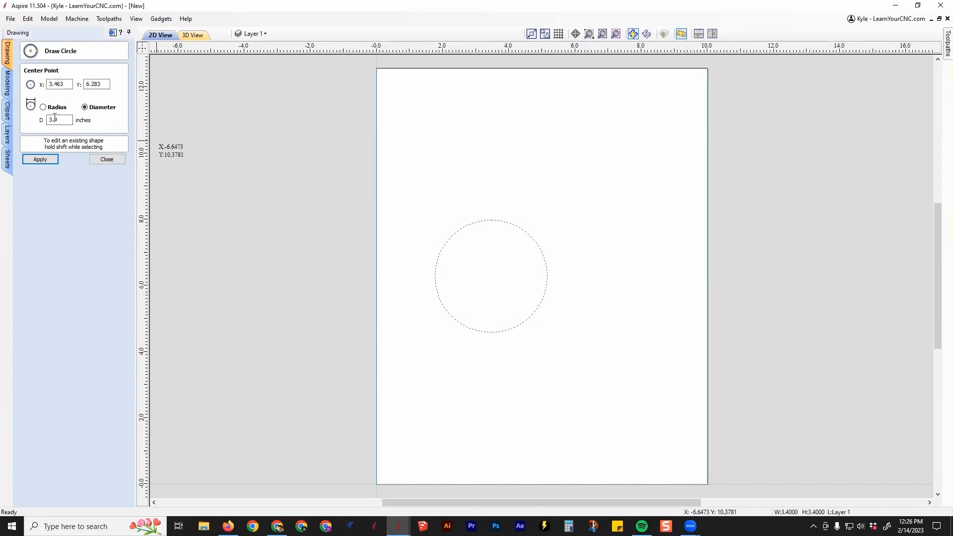
{"action": "left_click", "coordinate": [48, 158]}
{"action": "left_click", "coordinate": [111, 160]}
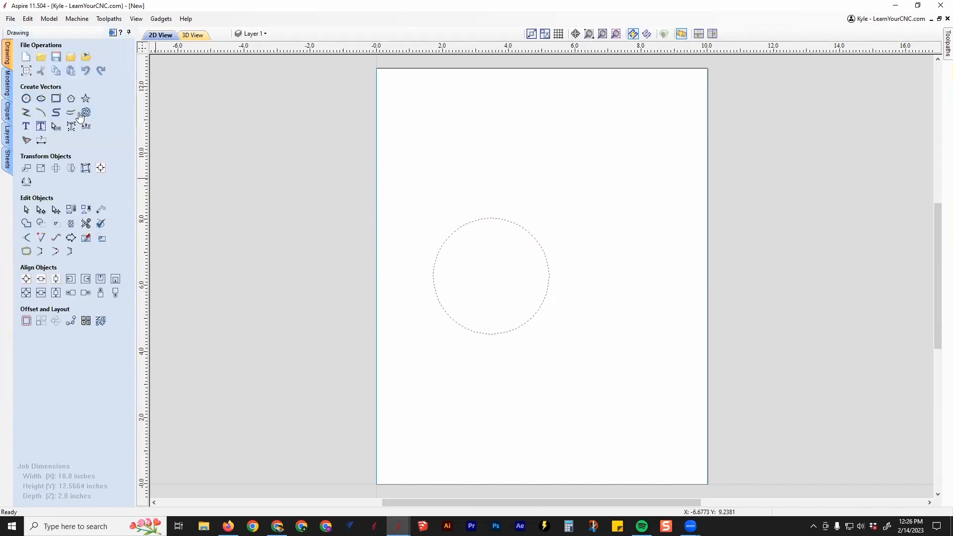
{"action": "scroll", "coordinate": [557, 282], "scroll_direction": "up", "scroll_amount": 2}
{"action": "middle_click_drag", "start_coordinate": [454, 255], "coordinate": [420, 258]}
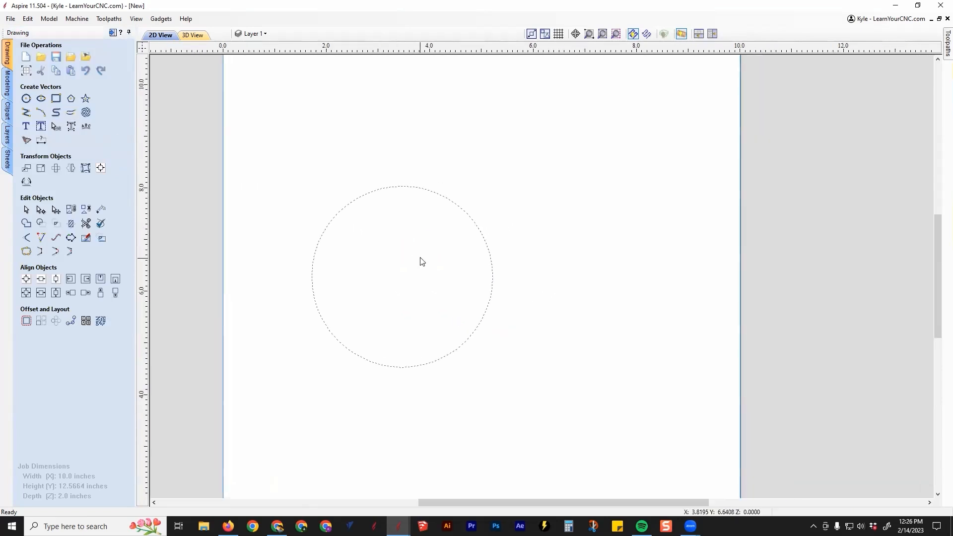
{"action": "left_click", "coordinate": [423, 260]}
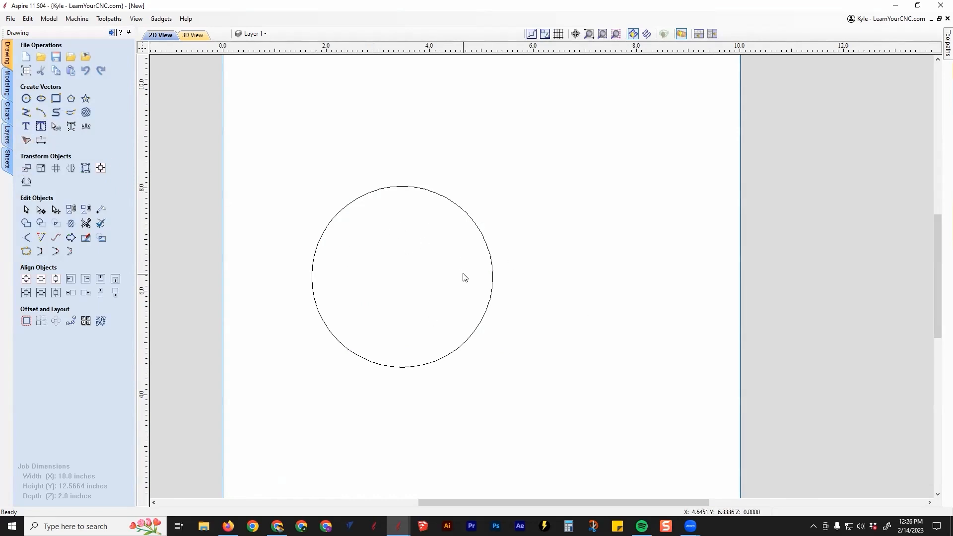
Draw a closed trapezoid polyline about 0.99 by 2.75 inches overlapping the circle's right side, widening away from the circle
{"action": "left_click", "coordinate": [26, 112]}
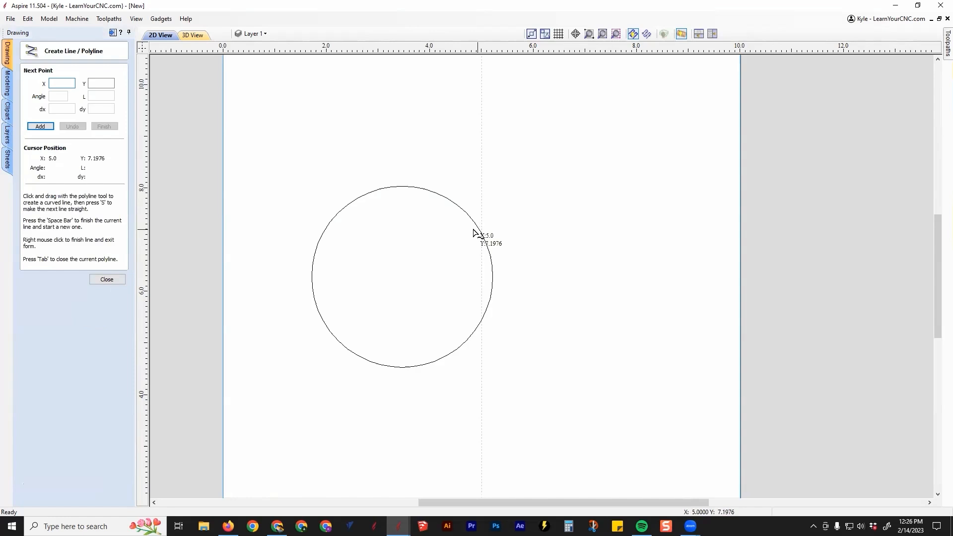
{"action": "left_click", "coordinate": [471, 227]}
{"action": "scroll", "coordinate": [521, 221], "scroll_direction": "up", "scroll_amount": 1}
{"action": "left_click", "coordinate": [521, 222]}
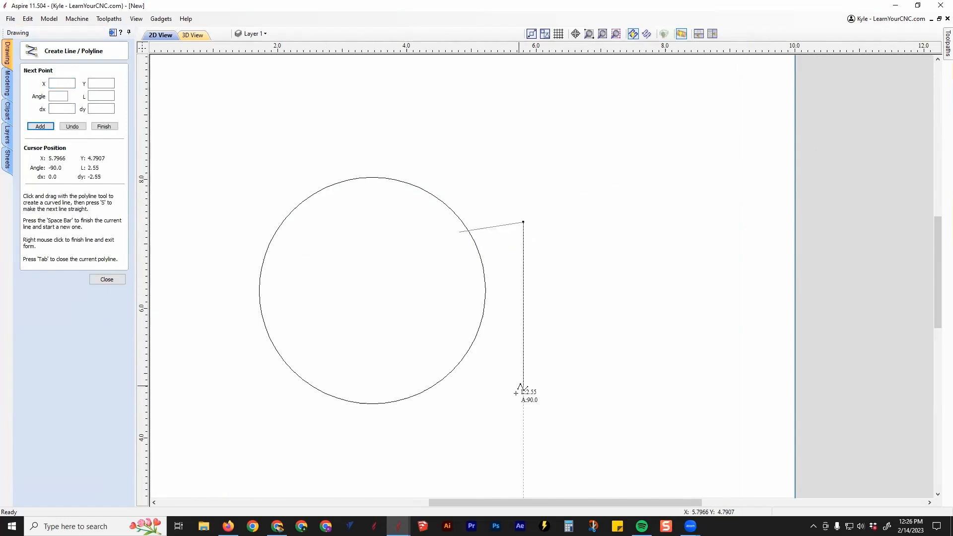
{"action": "left_click", "coordinate": [523, 399]}
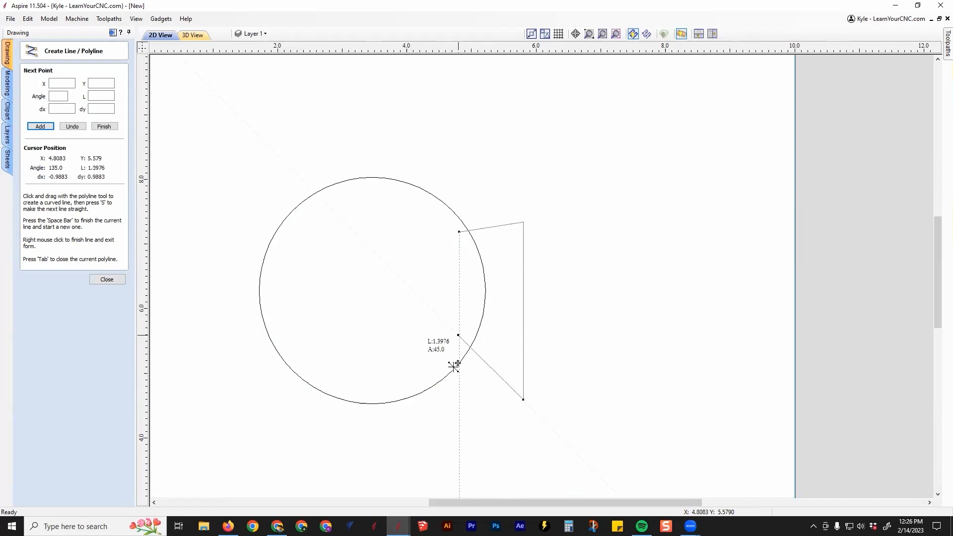
{"action": "left_click", "coordinate": [459, 377]}
{"action": "key", "text": "Tab"}
{"action": "left_click", "coordinate": [498, 240]}
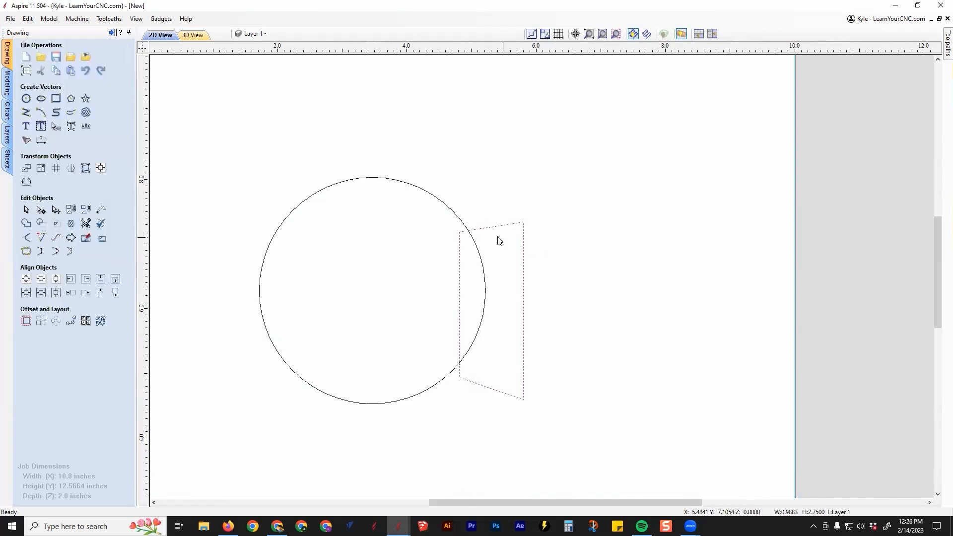
Nudge the trapezoid slightly toward the circle and align the two shapes on their vertical centres
{"action": "left_click", "coordinate": [479, 257], "text": "shift"}
{"action": "left_click", "coordinate": [56, 293]}
{"action": "left_click", "coordinate": [486, 206]}
{"action": "key", "text": "Down"}
{"action": "key", "text": "Down"}
{"action": "key", "text": "Left"}
{"action": "key", "text": "Left"}
{"action": "left_click", "coordinate": [466, 225], "text": "shift"}
{"action": "left_click", "coordinate": [56, 292]}
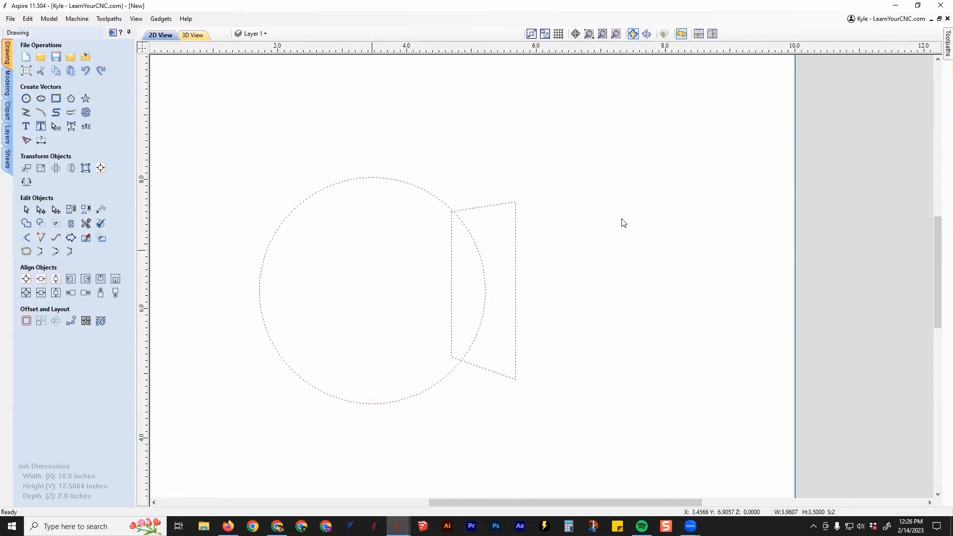
Weld the circle and the trapezoid into a single outline
{"action": "left_click", "coordinate": [576, 187]}
{"action": "middle_click_drag", "start_coordinate": [526, 234], "coordinate": [574, 280]}
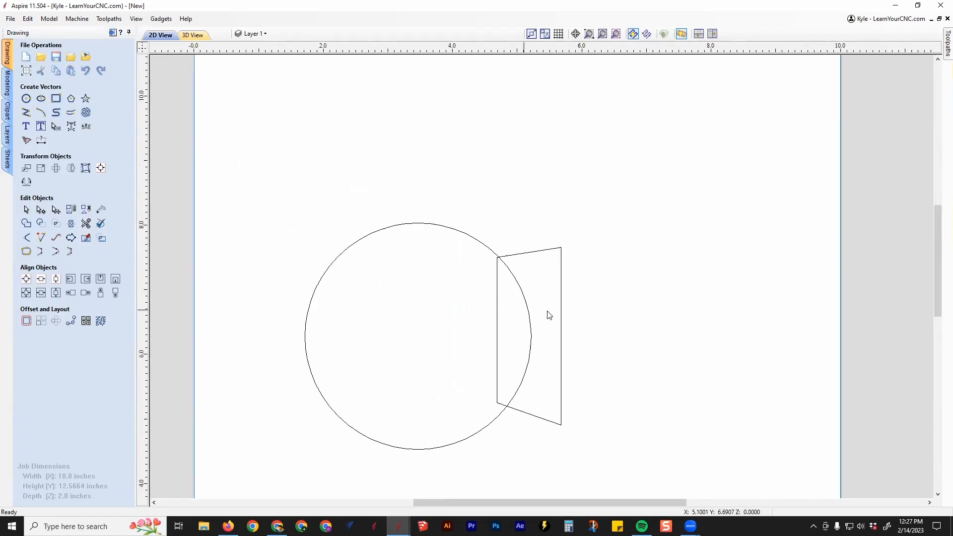
{"action": "left_click_drag", "start_coordinate": [526, 240], "coordinate": [489, 293]}
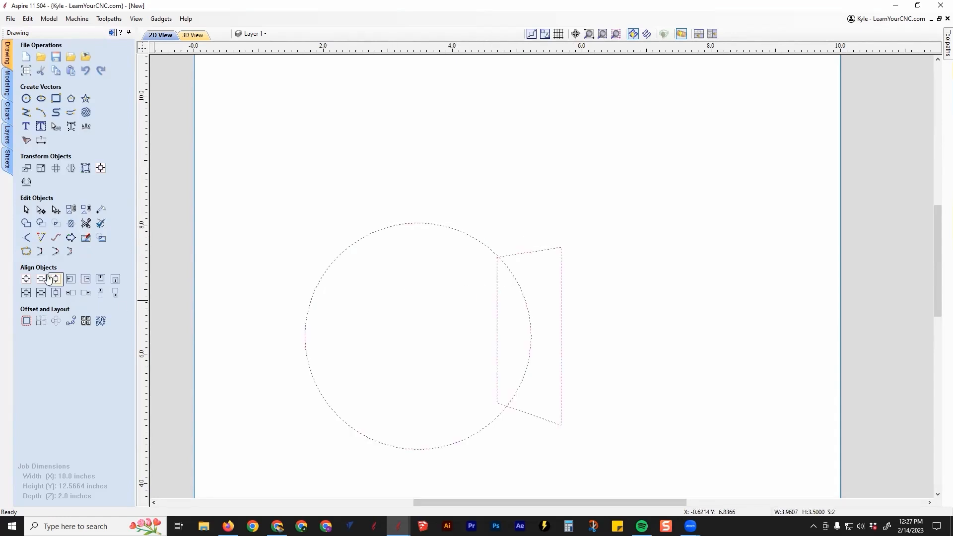
{"action": "left_click", "coordinate": [26, 222]}
{"action": "left_click", "coordinate": [469, 317]}
{"action": "left_click", "coordinate": [517, 256]}
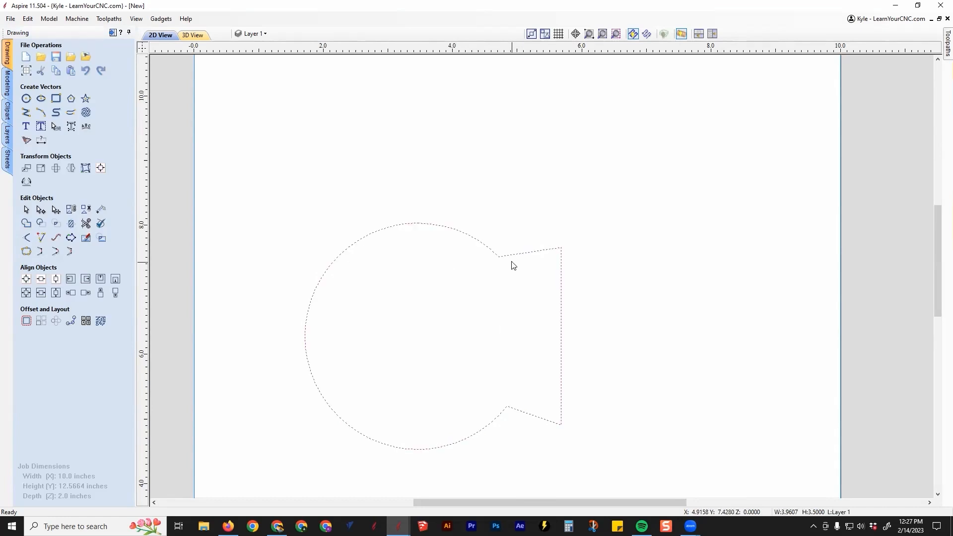
Insert a midpoint node on the welded outline's right vertical span in node edit mode
{"action": "key", "text": "n"}
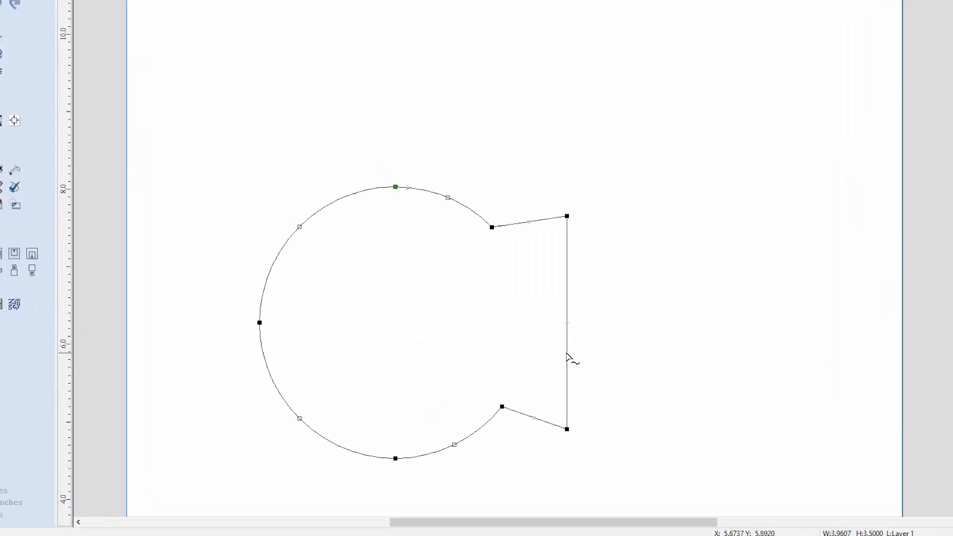
{"action": "right_click", "coordinate": [567, 354]}
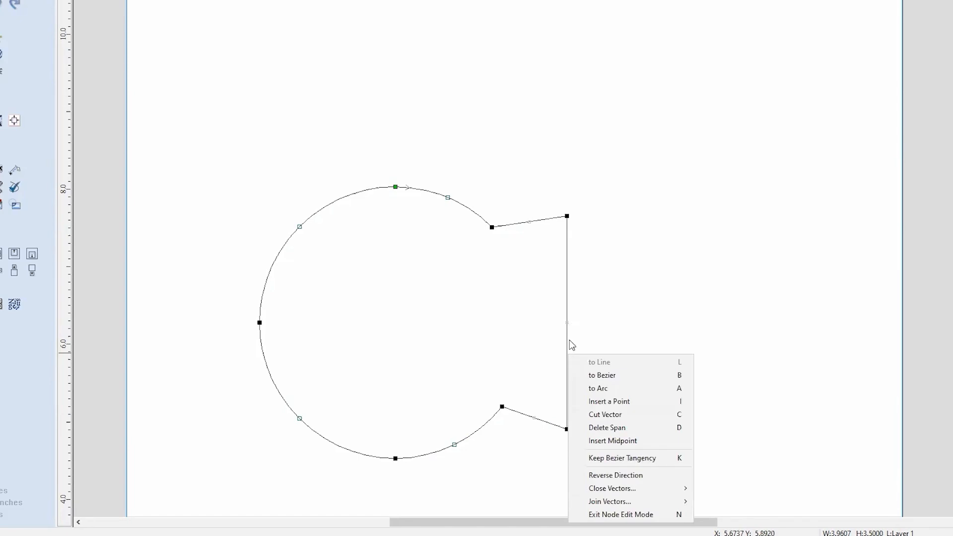
{"action": "right_click", "coordinate": [567, 350]}
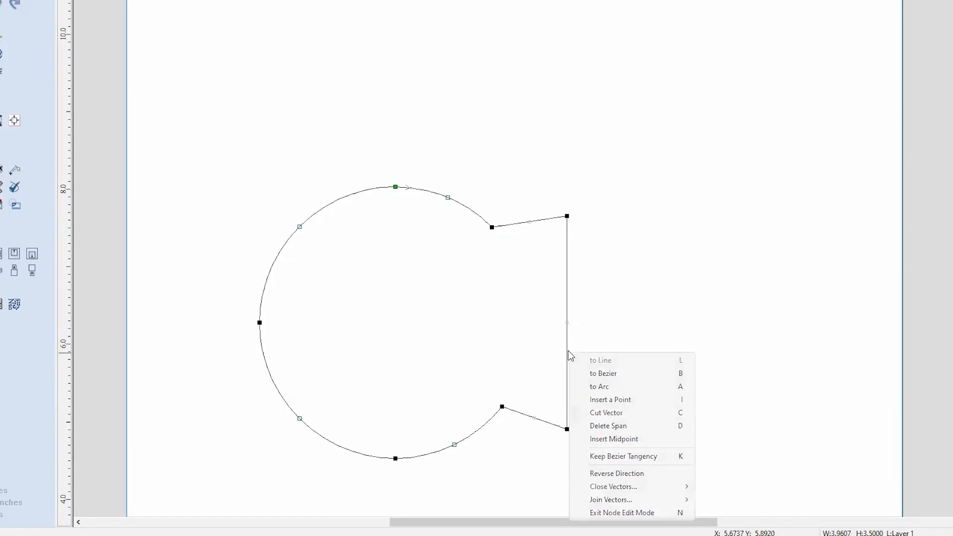
{"action": "left_click", "coordinate": [603, 440]}
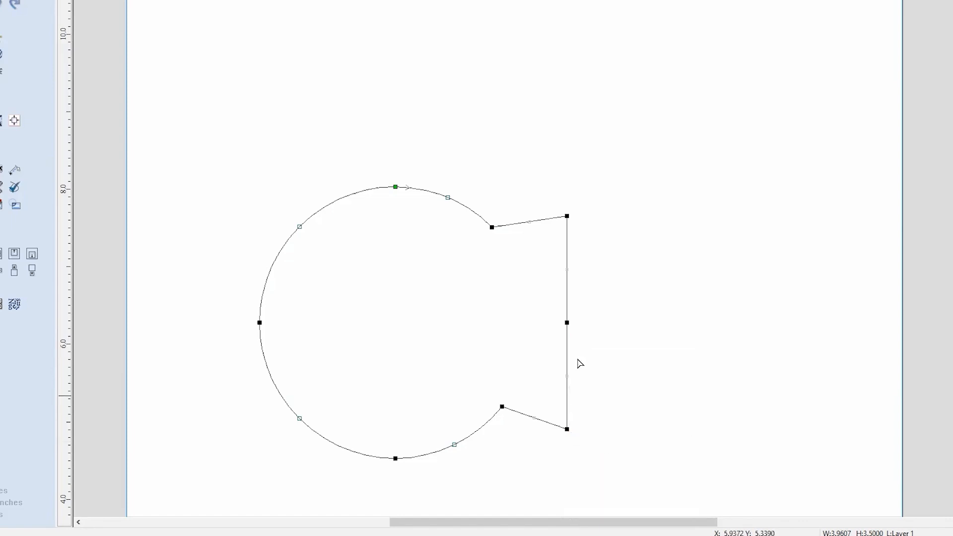
Cut the outline at the right midpoint and the circle's leftmost node, and delete the lower half
{"action": "right_click", "coordinate": [567, 324]}
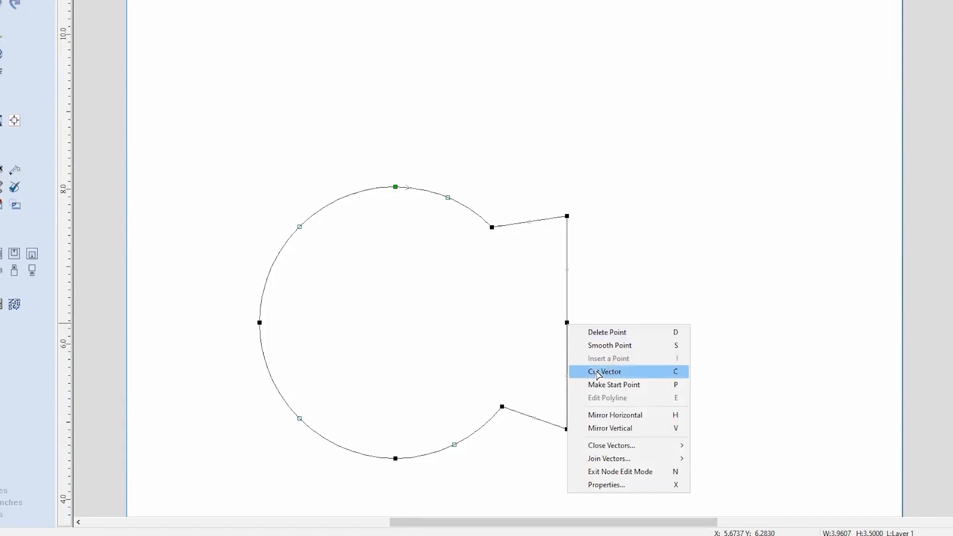
{"action": "left_click", "coordinate": [599, 372]}
{"action": "right_click", "coordinate": [260, 321]}
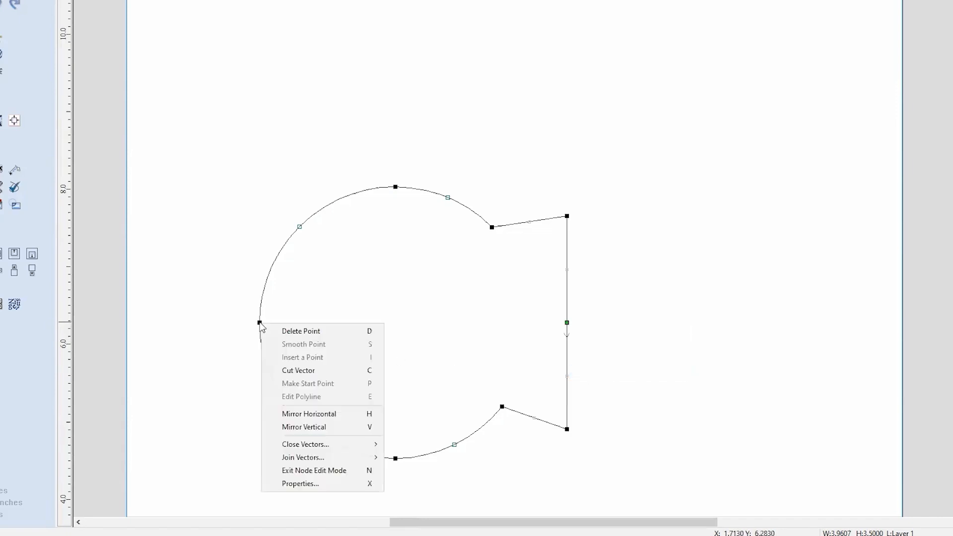
{"action": "left_click", "coordinate": [306, 374]}
{"action": "left_click", "coordinate": [578, 378]}
{"action": "left_click", "coordinate": [512, 364]}
{"action": "key", "text": "Delete"}
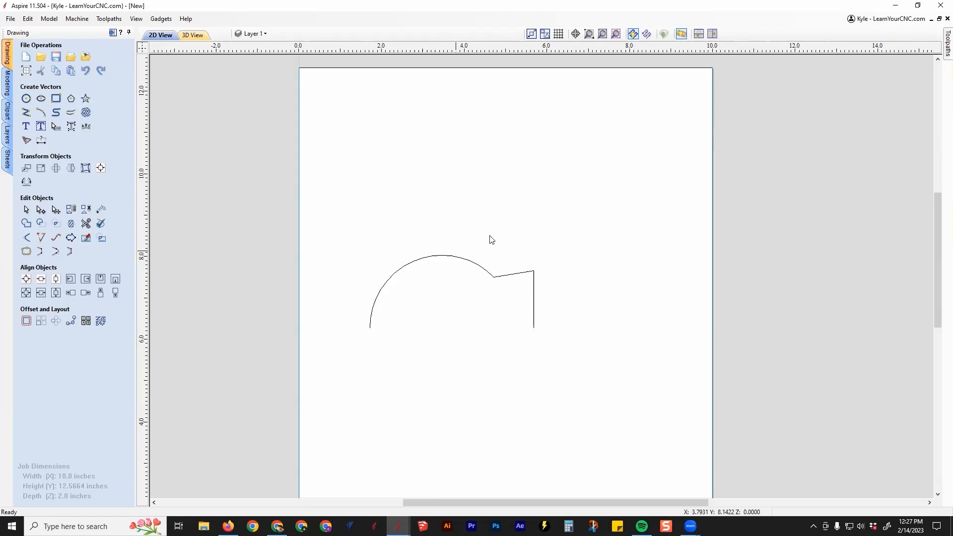
Move the half profile outside the material to its left and back inside the material area
{"action": "scroll", "coordinate": [488, 248], "scroll_direction": "down", "scroll_amount": 2}
{"action": "left_click", "coordinate": [488, 252]}
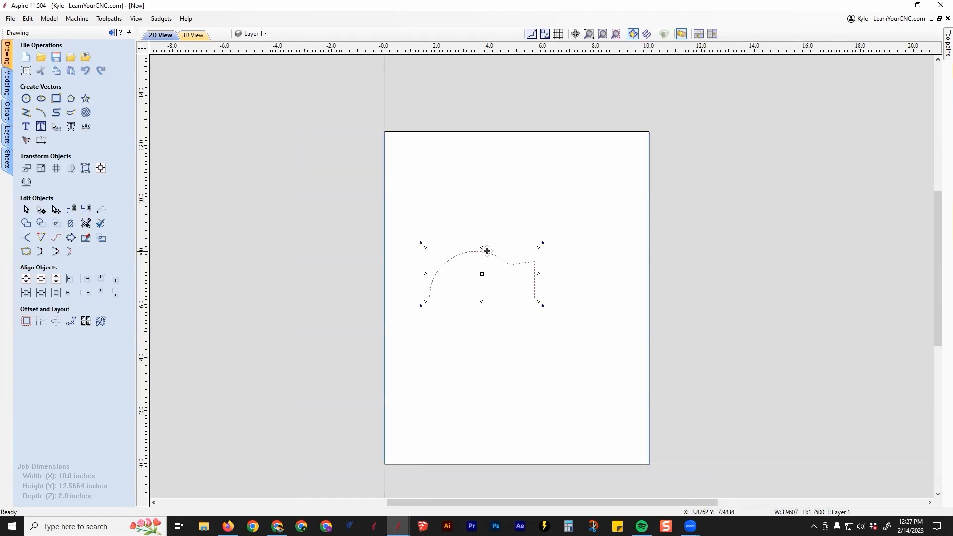
{"action": "left_click_drag", "start_coordinate": [496, 254], "coordinate": [310, 257]}
{"action": "left_click", "coordinate": [341, 323]}
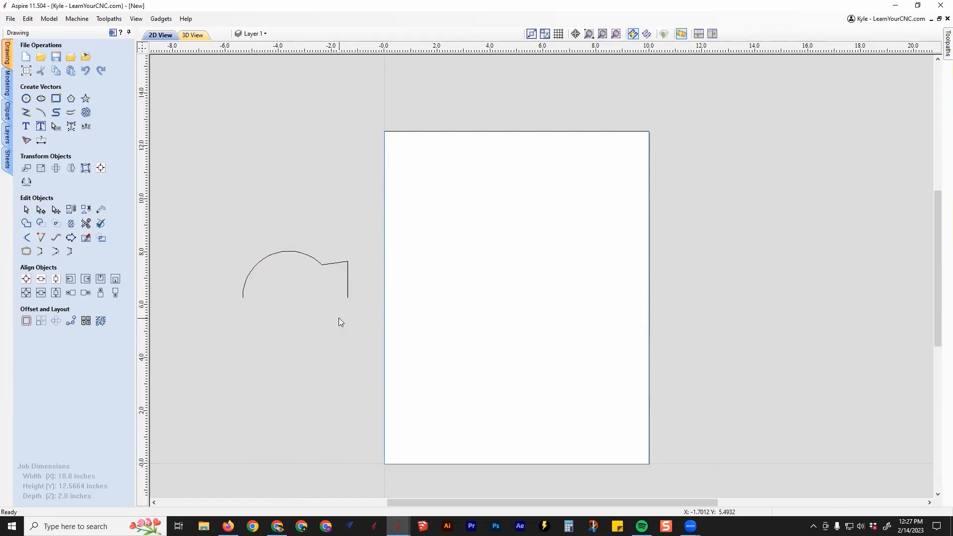
{"action": "middle_click_drag", "start_coordinate": [443, 368], "coordinate": [562, 361]}
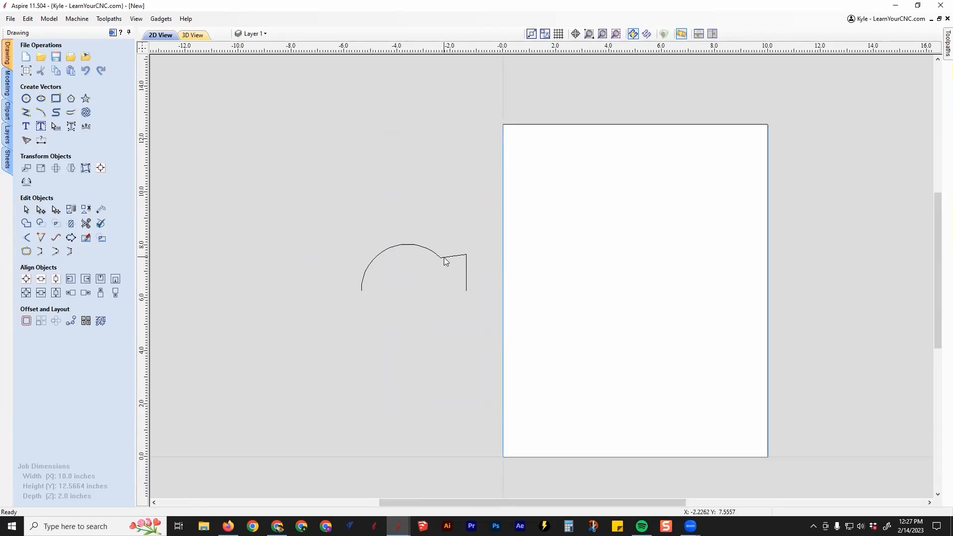
{"action": "left_click", "coordinate": [426, 248]}
{"action": "left_click_drag", "start_coordinate": [426, 248], "coordinate": [651, 248]}
{"action": "middle_click_drag", "start_coordinate": [653, 302], "coordinate": [530, 300]}
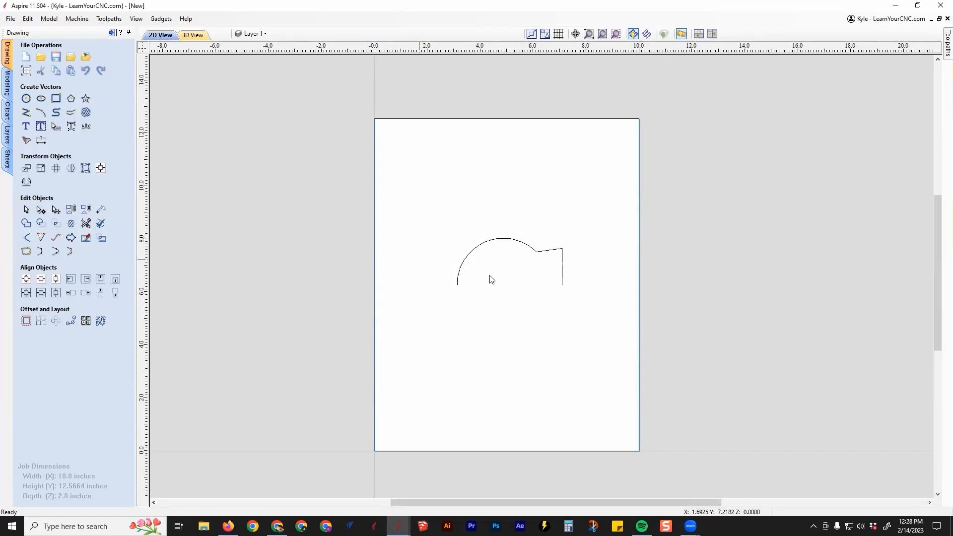
Select each of the sweep rails on the left and right material edges, and the left rail together with the half profile
{"action": "left_click", "coordinate": [374, 194]}
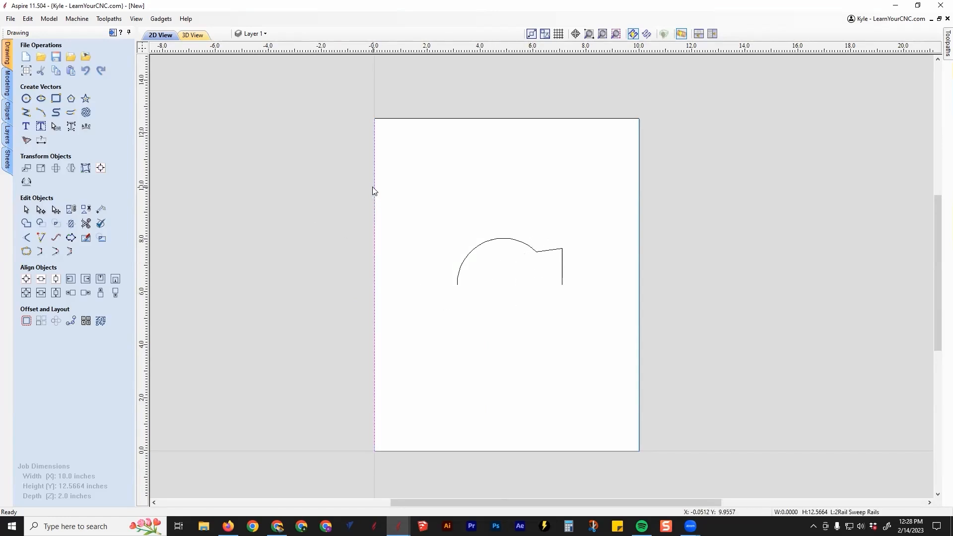
{"action": "left_click", "coordinate": [640, 246]}
{"action": "left_click", "coordinate": [516, 208]}
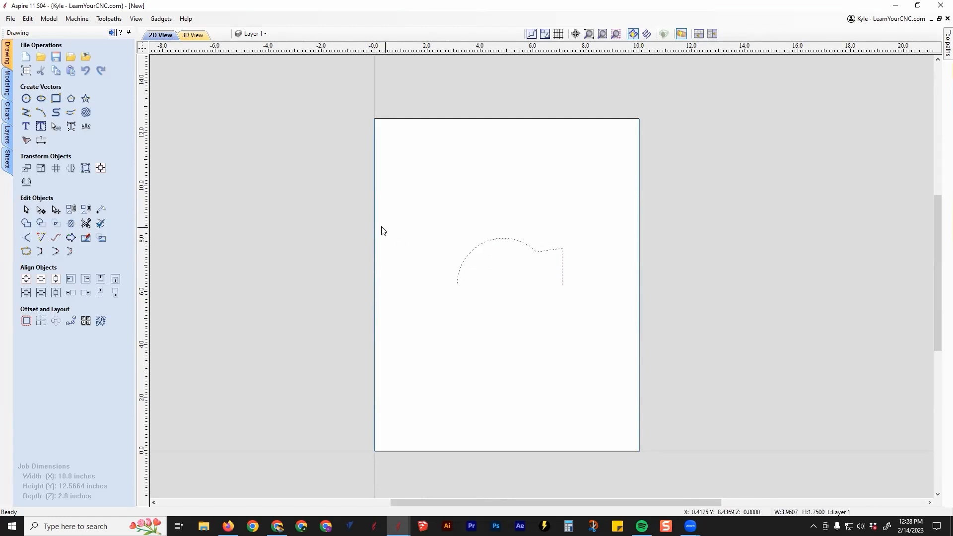
{"action": "left_click", "coordinate": [376, 232]}
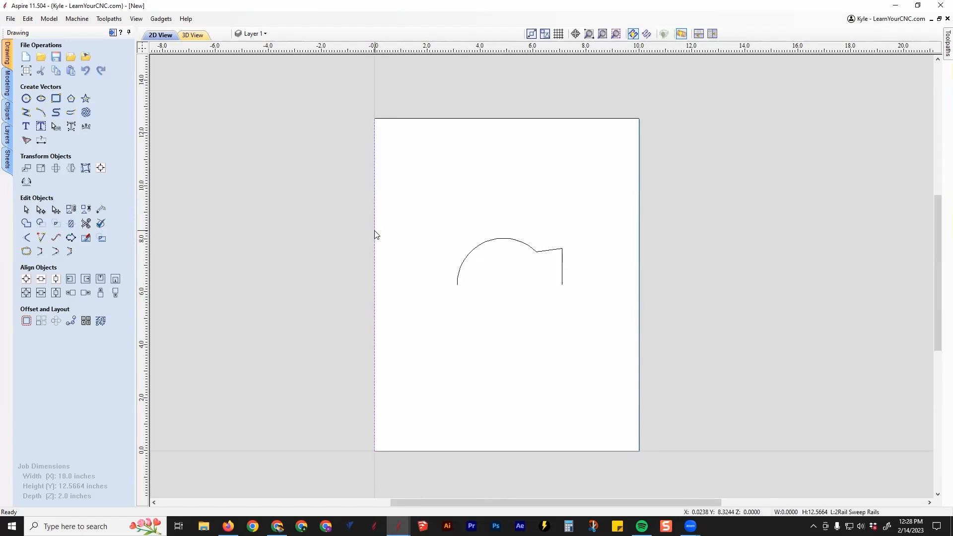
{"action": "left_click", "coordinate": [480, 248], "text": "shift"}
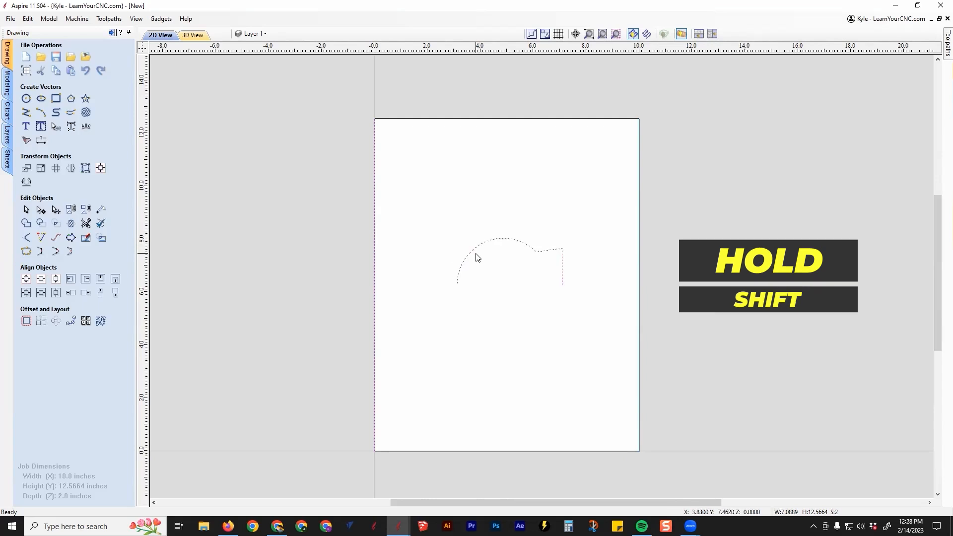
Centre the half profile in the material
{"action": "left_click", "coordinate": [489, 249]}
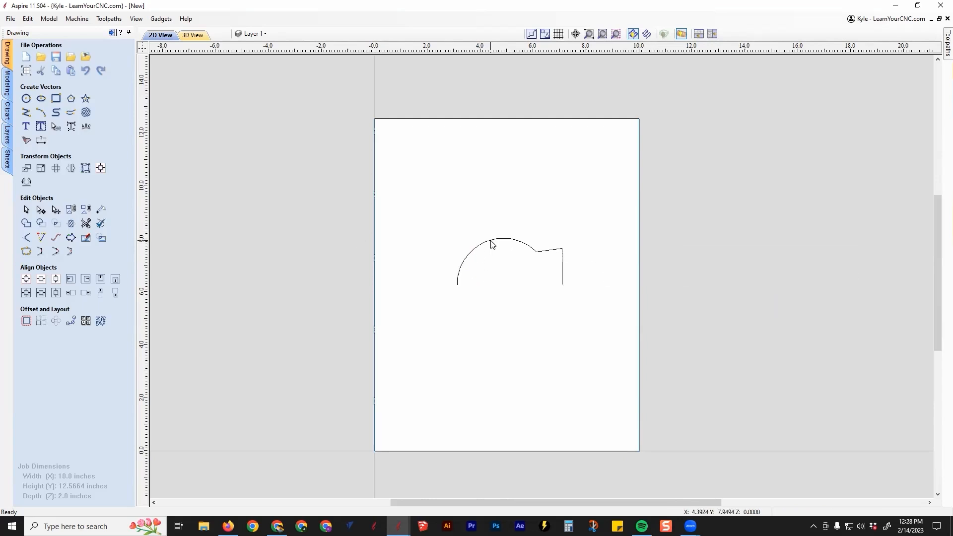
{"action": "left_click", "coordinate": [26, 278]}
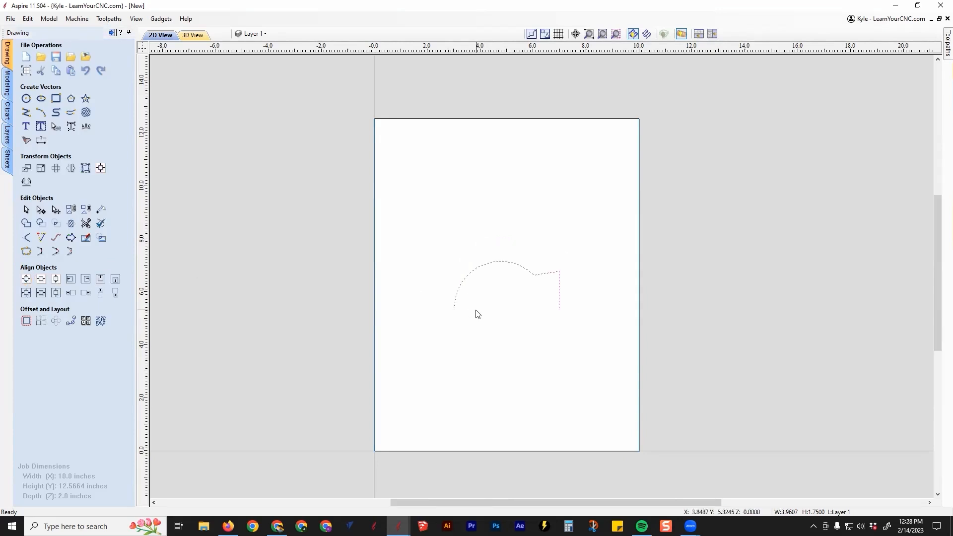
Align the left sweep rail with the left edge of the half profile
{"action": "left_click", "coordinate": [375, 280]}
{"action": "left_click", "coordinate": [476, 268], "text": "shift"}
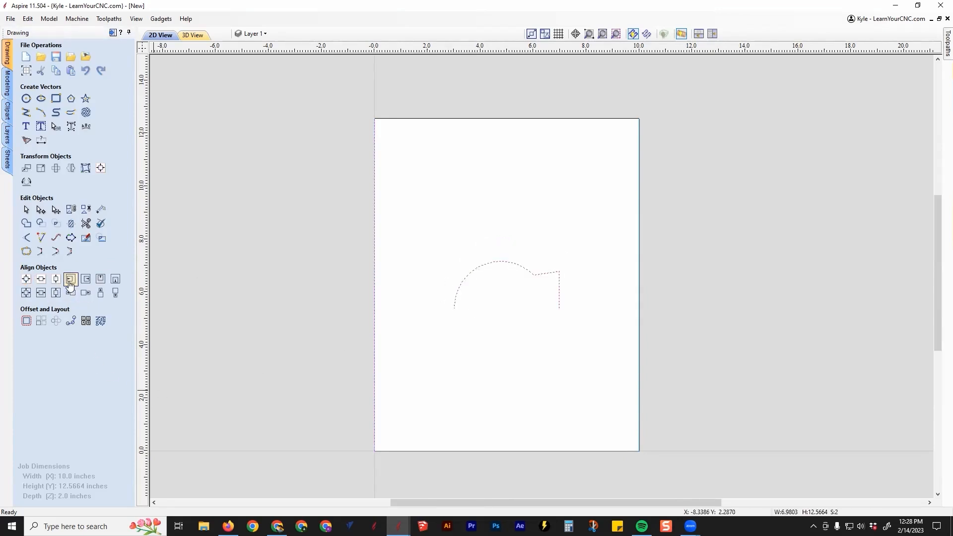
{"action": "left_click", "coordinate": [70, 279]}
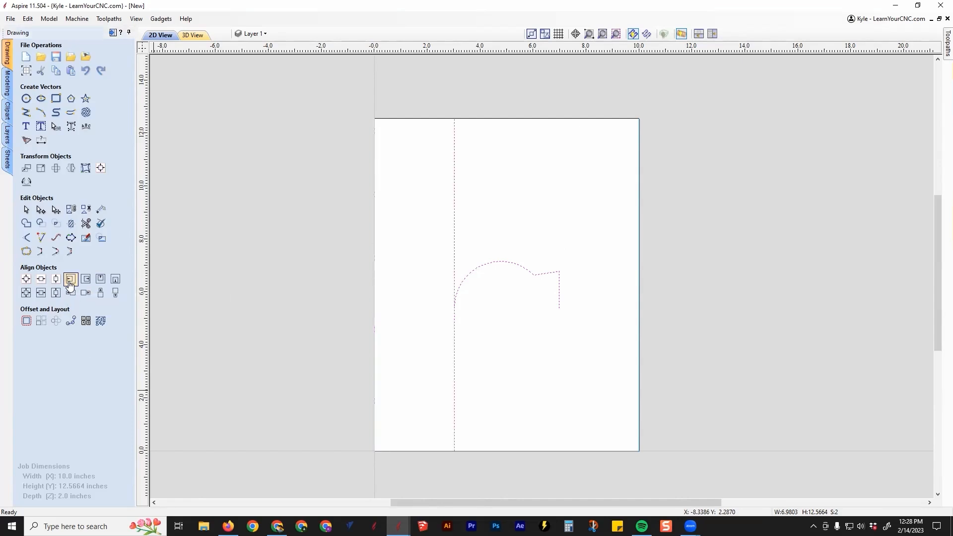
{"action": "left_click", "coordinate": [501, 340]}
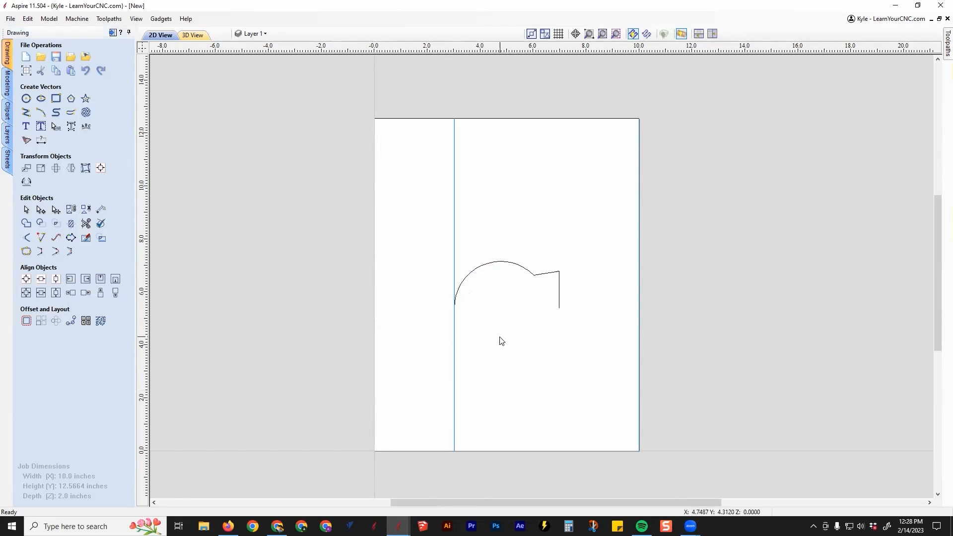
Align the right sweep rail with the right edge of the half profile
{"action": "scroll", "coordinate": [639, 205], "scroll_direction": "left", "scroll_amount": 1}
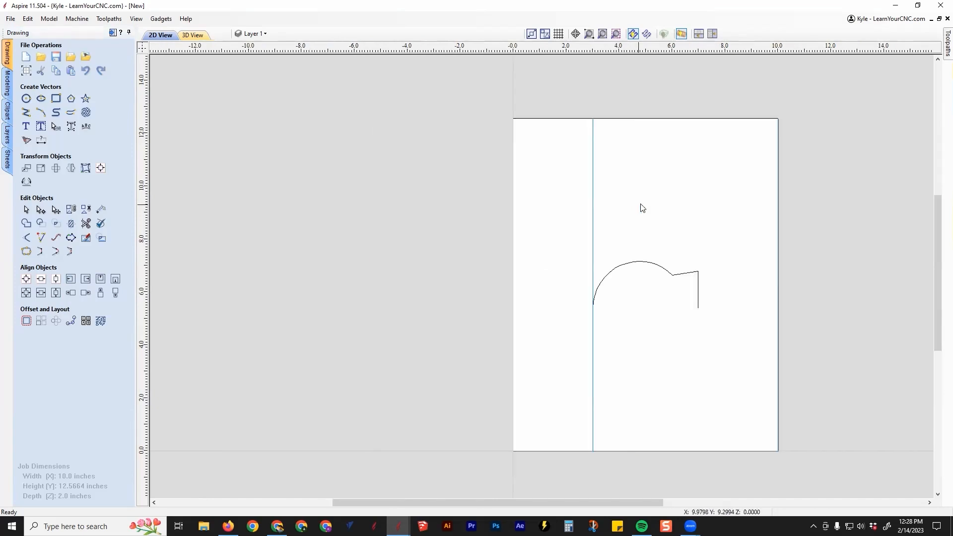
{"action": "scroll", "coordinate": [778, 226], "scroll_direction": "right", "scroll_amount": 1}
{"action": "left_click", "coordinate": [640, 251]}
{"action": "left_click", "coordinate": [538, 274], "text": "shift"}
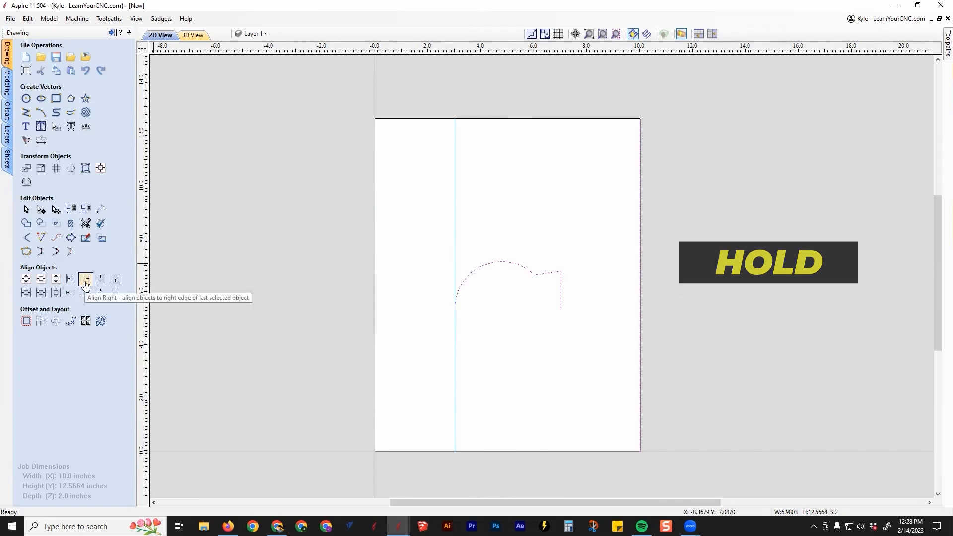
{"action": "left_click", "coordinate": [85, 282]}
{"action": "left_click", "coordinate": [602, 291]}
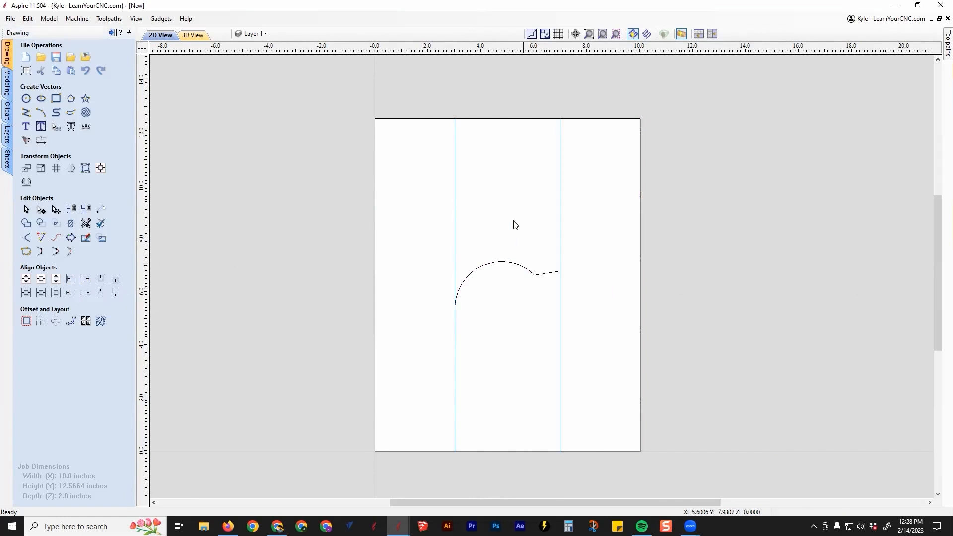
Clear the vector selection and show the 2D and 3D views side by side
{"action": "left_click", "coordinate": [560, 206]}
{"action": "left_click", "coordinate": [473, 272]}
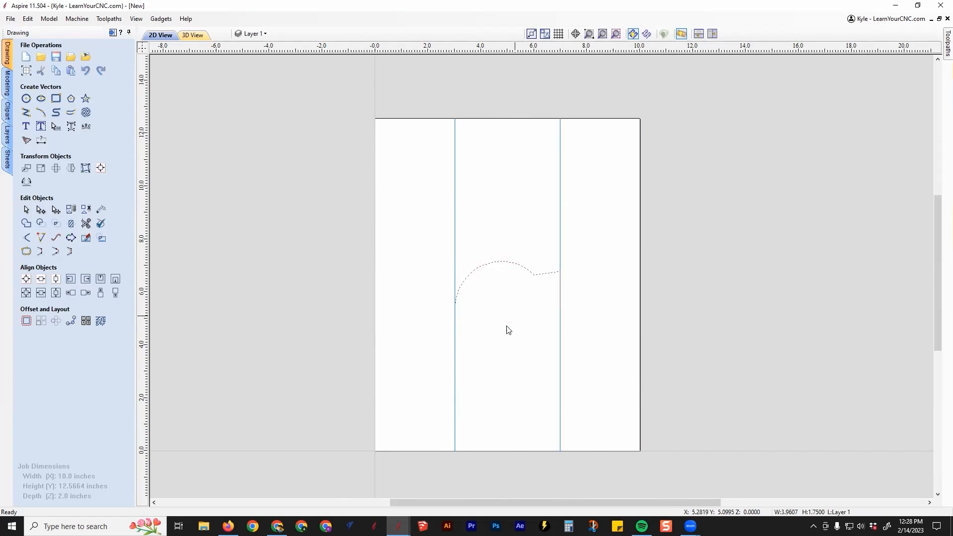
{"action": "left_click", "coordinate": [615, 353]}
{"action": "middle_click_drag", "start_coordinate": [614, 353], "coordinate": [556, 355]}
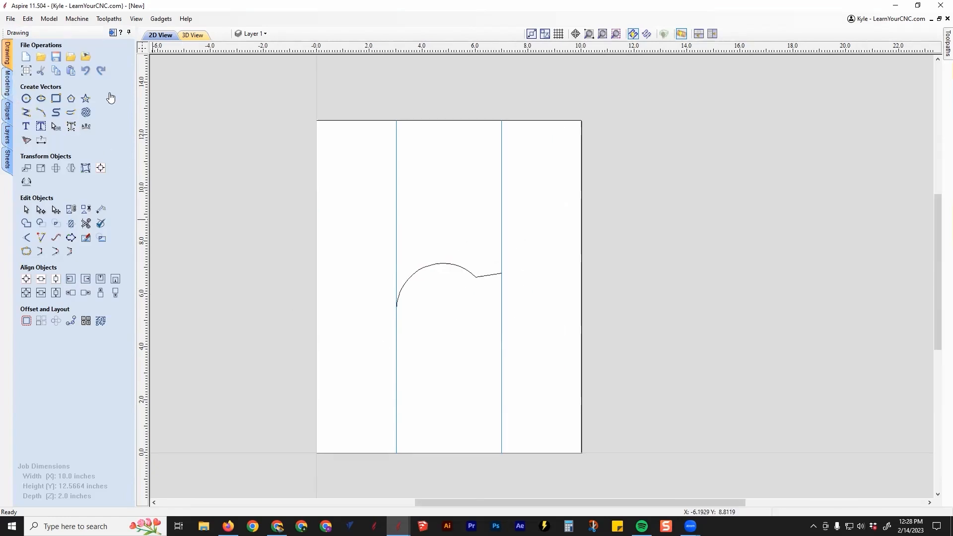
{"action": "left_click", "coordinate": [712, 34]}
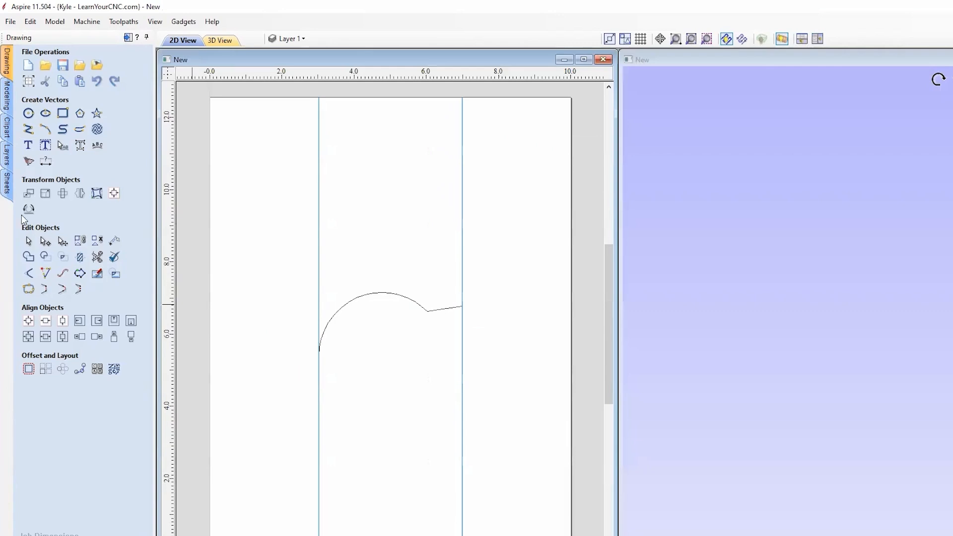
Start a Two Rail Sweep and assign the two vertical lines as its drive rails
{"action": "left_click", "coordinate": [8, 104]}
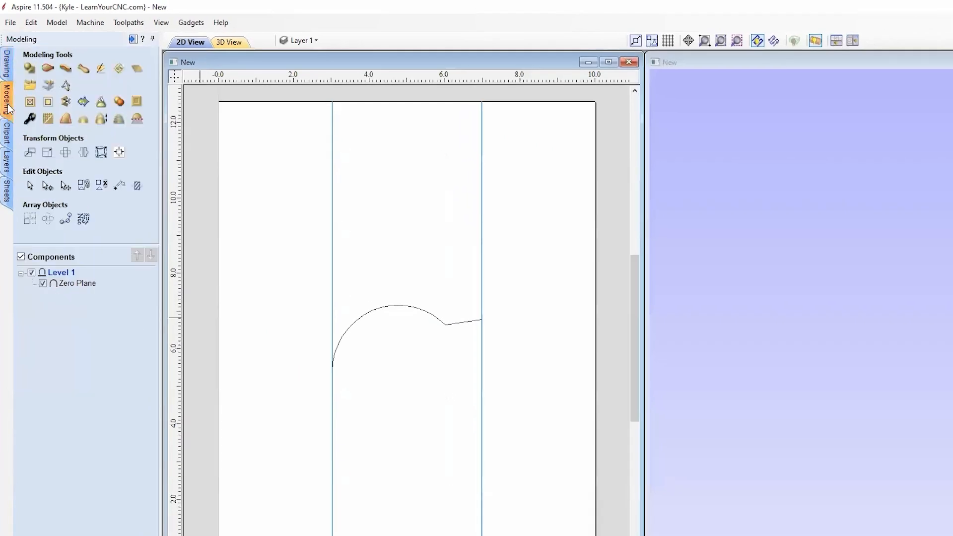
{"action": "left_click", "coordinate": [47, 69]}
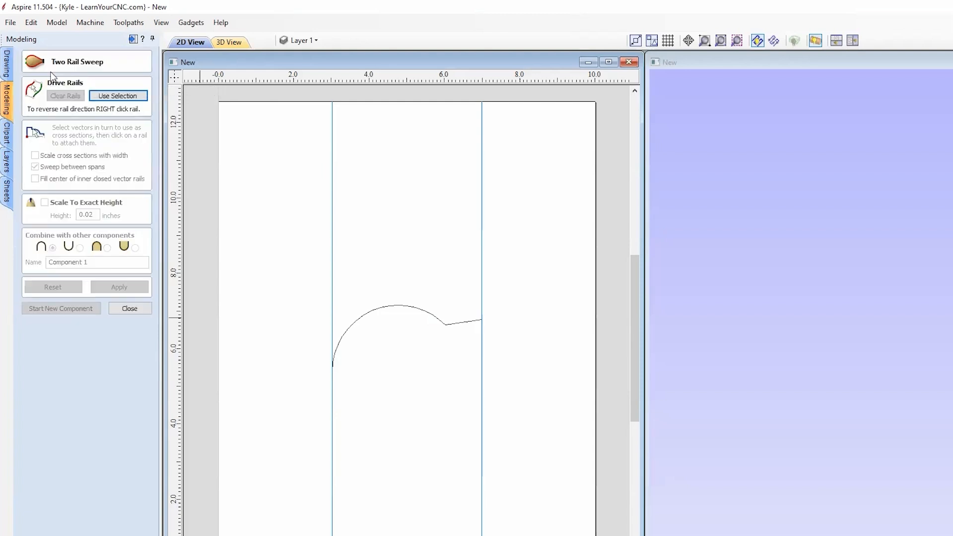
{"action": "left_click", "coordinate": [333, 207]}
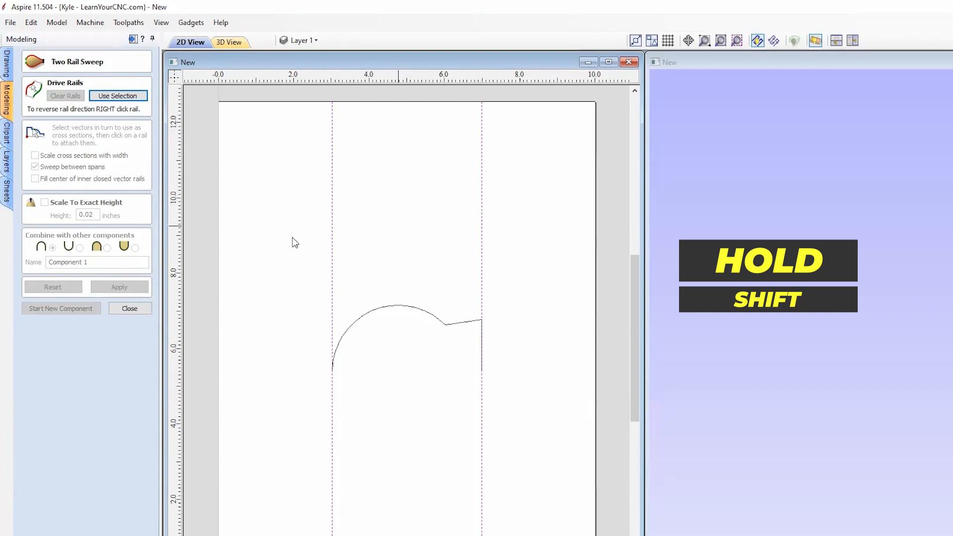
{"action": "left_click", "coordinate": [118, 96]}
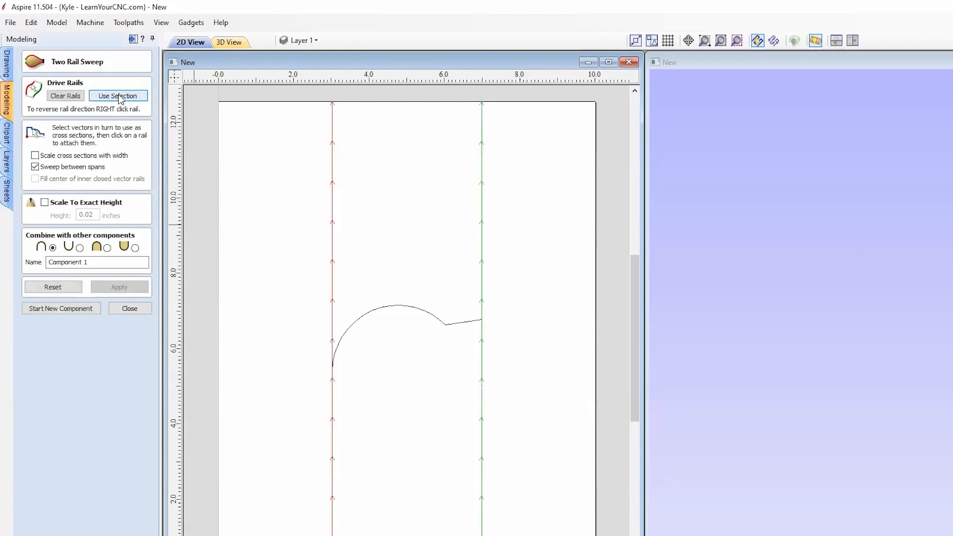
Sweep the half profile as the cross section along both rails and inspect the resulting 3D ball and collar
{"action": "left_click", "coordinate": [387, 310]}
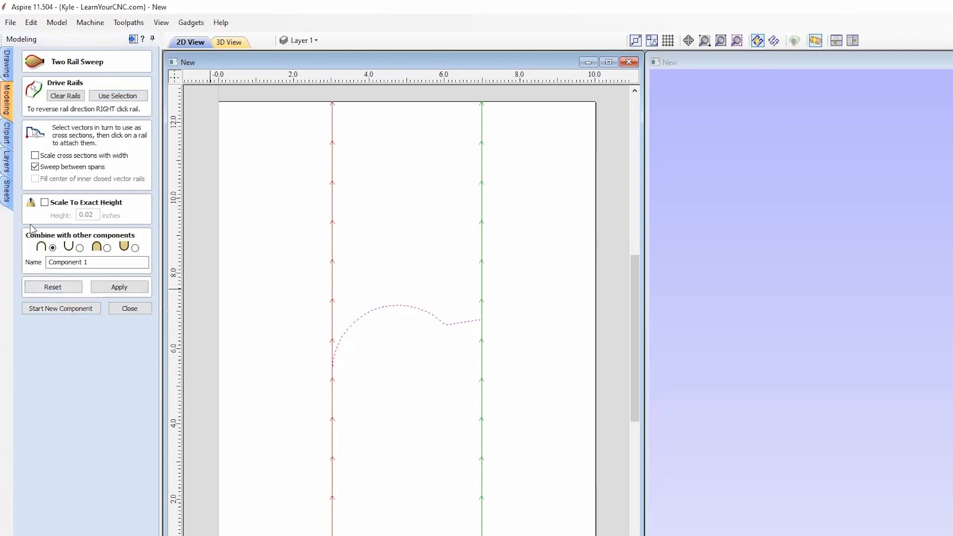
{"action": "left_click", "coordinate": [119, 287]}
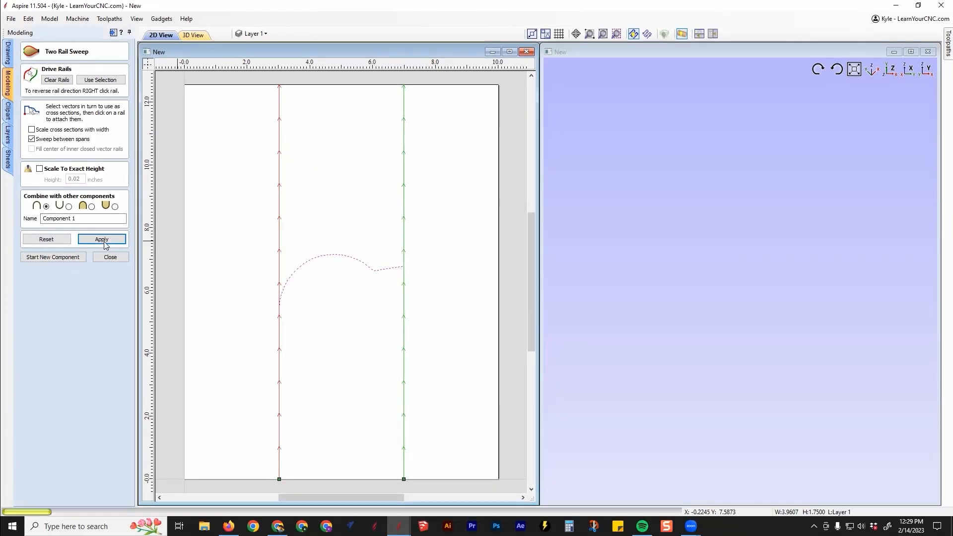
{"action": "scroll", "coordinate": [841, 282], "scroll_direction": "up", "scroll_amount": 6}
{"action": "middle_click_drag", "start_coordinate": [893, 276], "coordinate": [628, 339]}
{"action": "scroll", "coordinate": [629, 339], "scroll_direction": "up", "scroll_amount": 2}
{"action": "left_click_drag", "start_coordinate": [629, 338], "coordinate": [640, 297]}
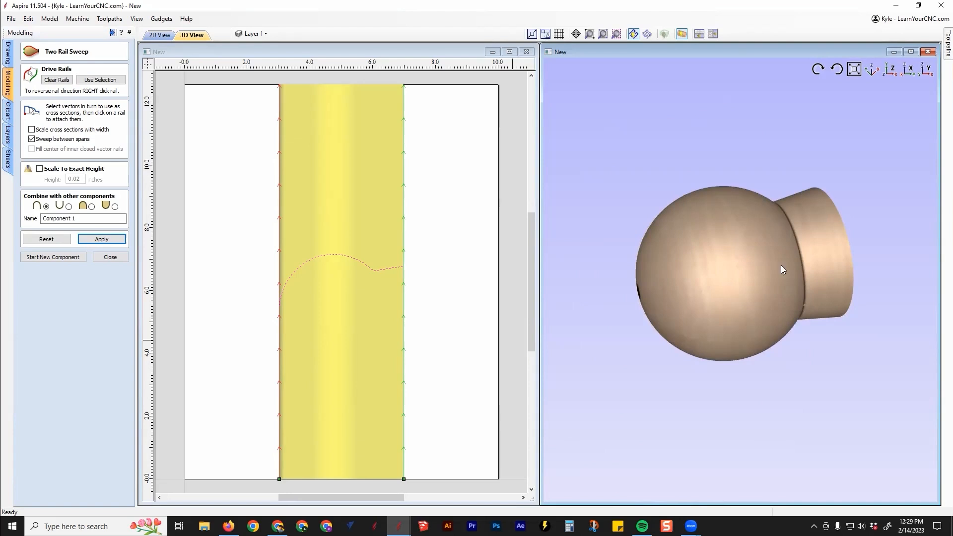
{"action": "left_click_drag", "start_coordinate": [630, 320], "coordinate": [640, 298]}
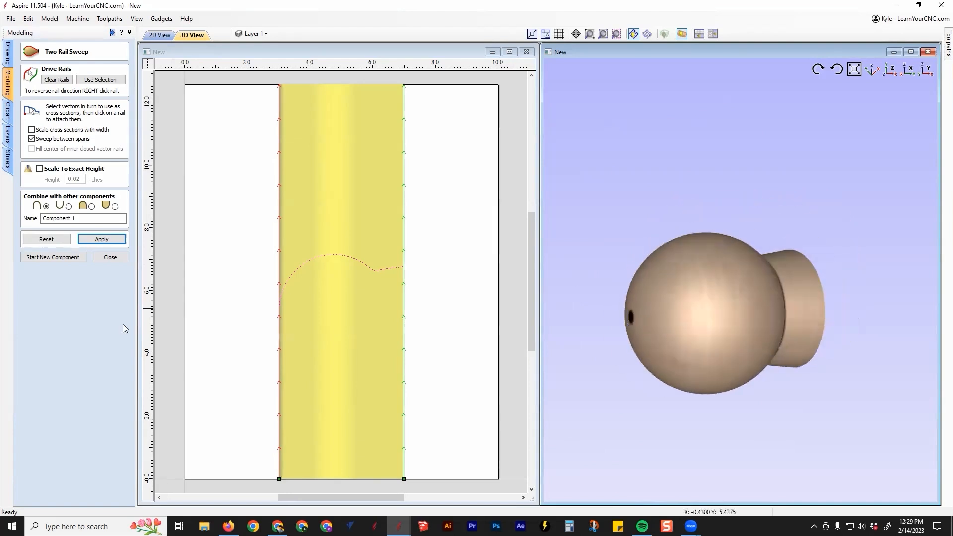
{"action": "left_click", "coordinate": [110, 257]}
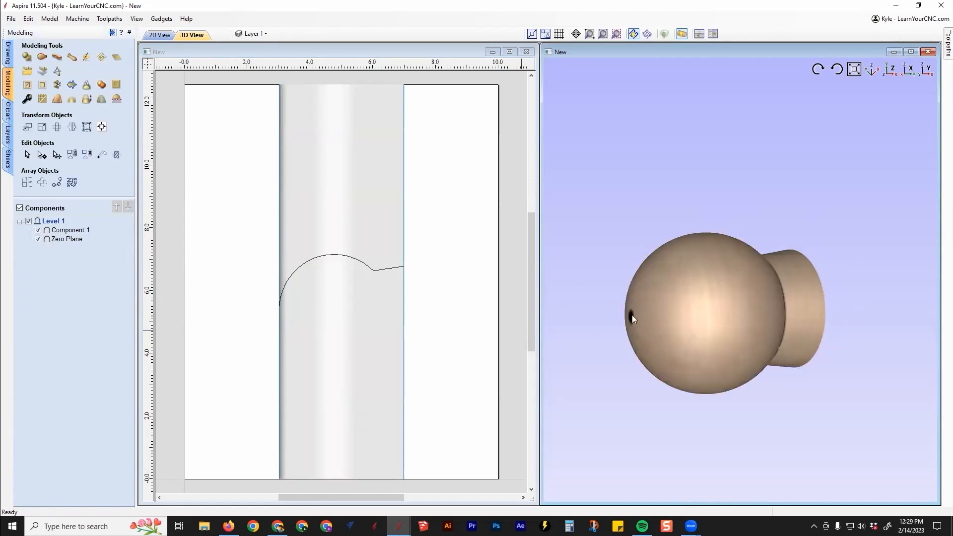
Raise the Zero Plane component's base height to 0.52 inches to form a central shaft
{"action": "double_click", "coordinate": [64, 239]}
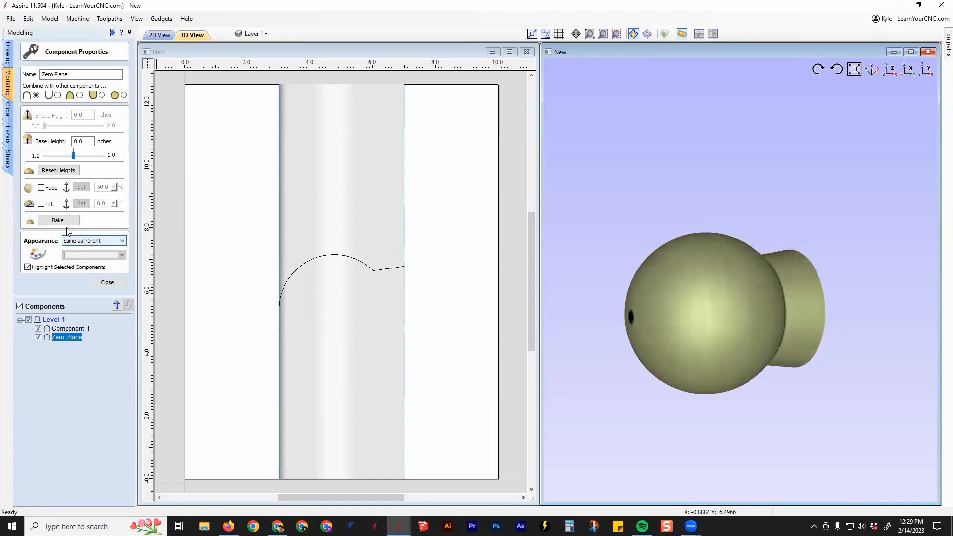
{"action": "left_click_drag", "start_coordinate": [75, 156], "coordinate": [90, 157]}
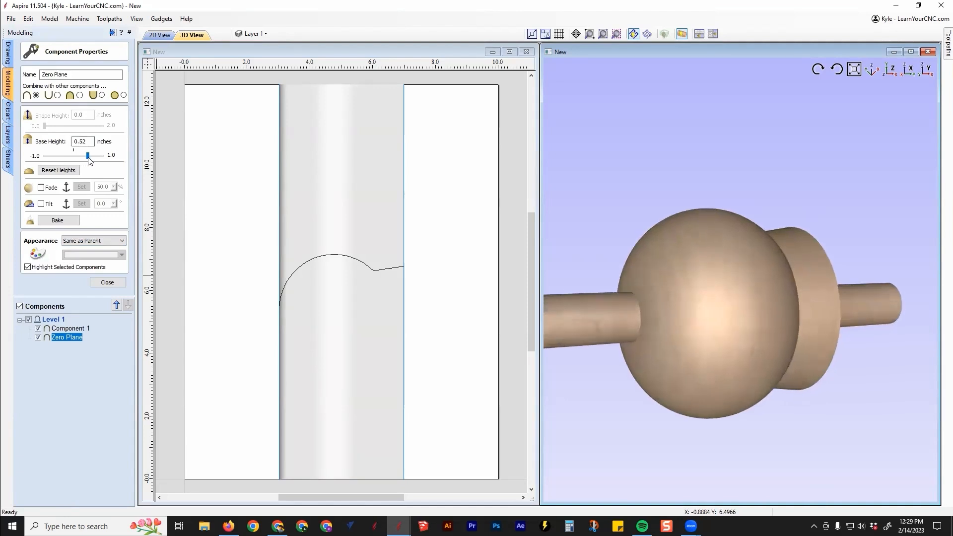
{"action": "left_click_drag", "start_coordinate": [663, 344], "coordinate": [659, 317]}
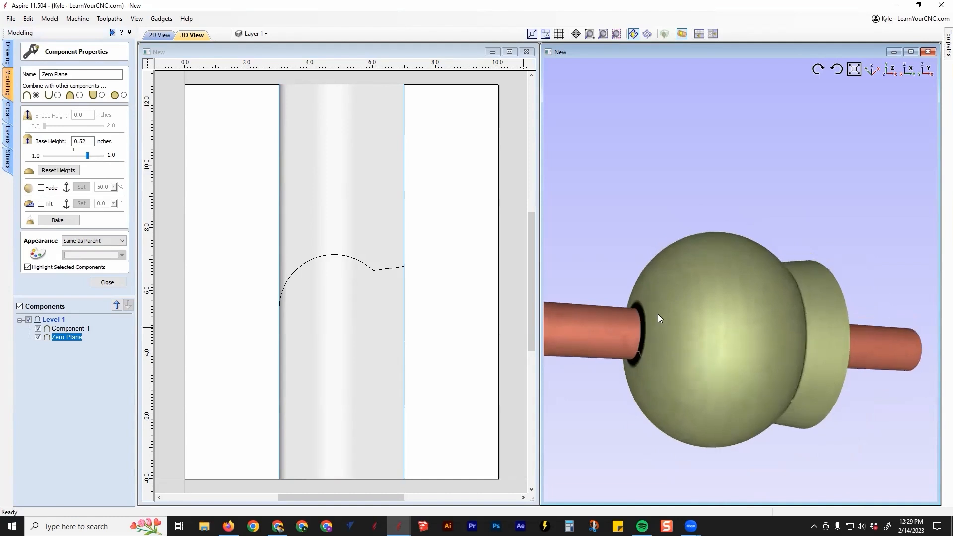
{"action": "scroll", "coordinate": [658, 314], "scroll_direction": "down", "scroll_amount": 3}
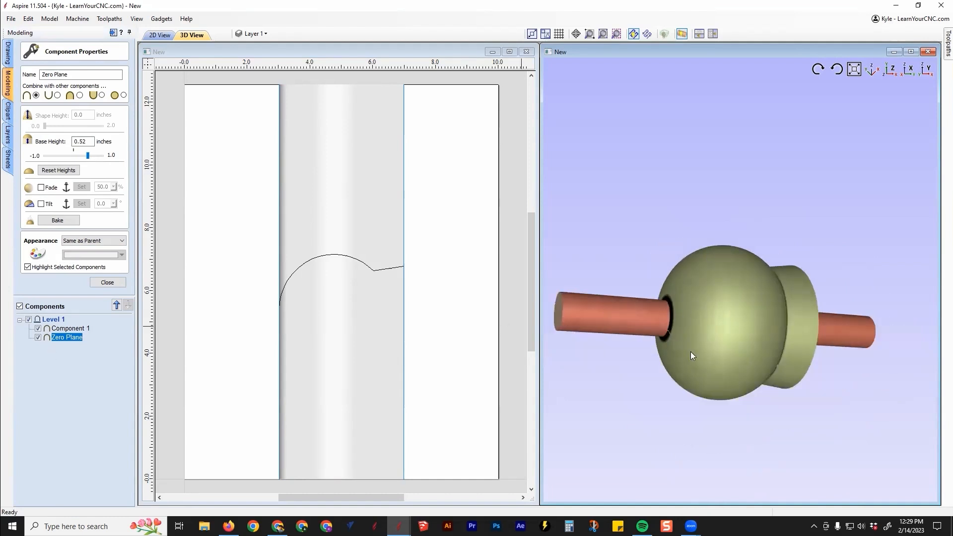
Set the combine mode of both the Zero Plane and the swept component to Merge
{"action": "left_click", "coordinate": [79, 96]}
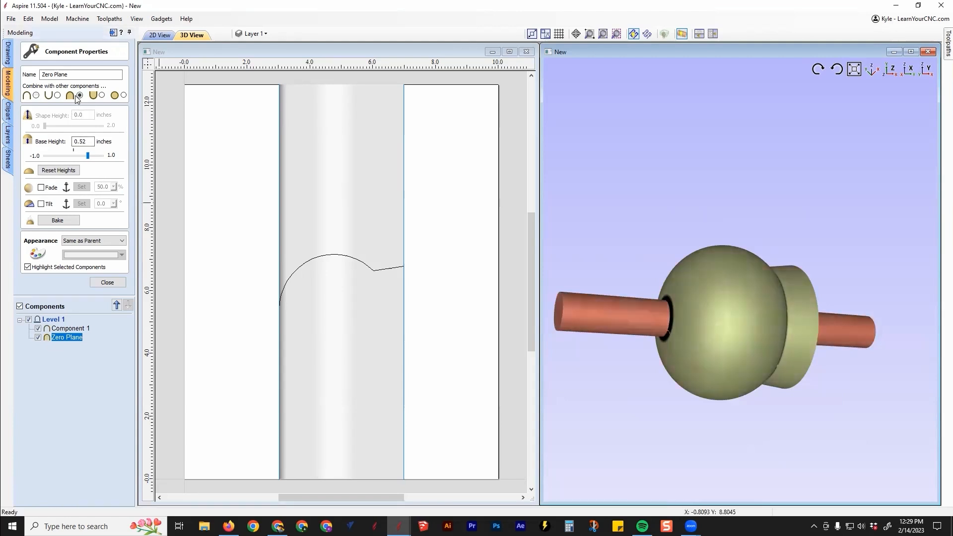
{"action": "right_click", "coordinate": [59, 328]}
{"action": "mouse_move", "coordinate": [91, 340]}
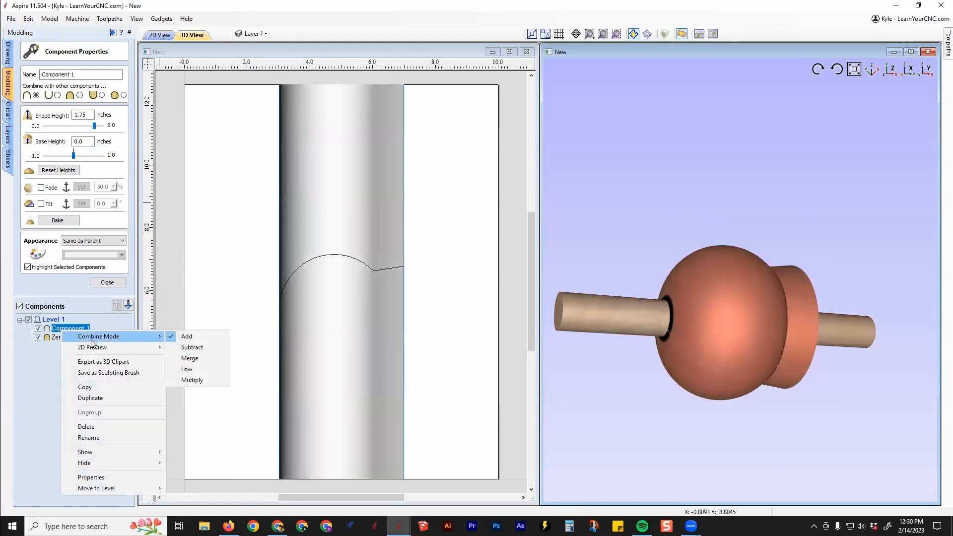
{"action": "left_click", "coordinate": [203, 359]}
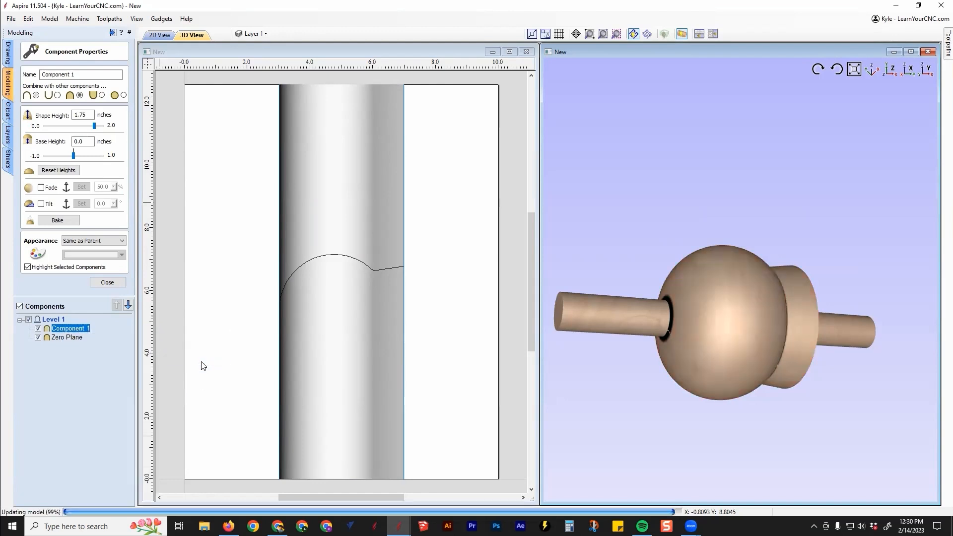
{"action": "left_click", "coordinate": [109, 372]}
{"action": "left_click_drag", "start_coordinate": [789, 299], "coordinate": [749, 383]}
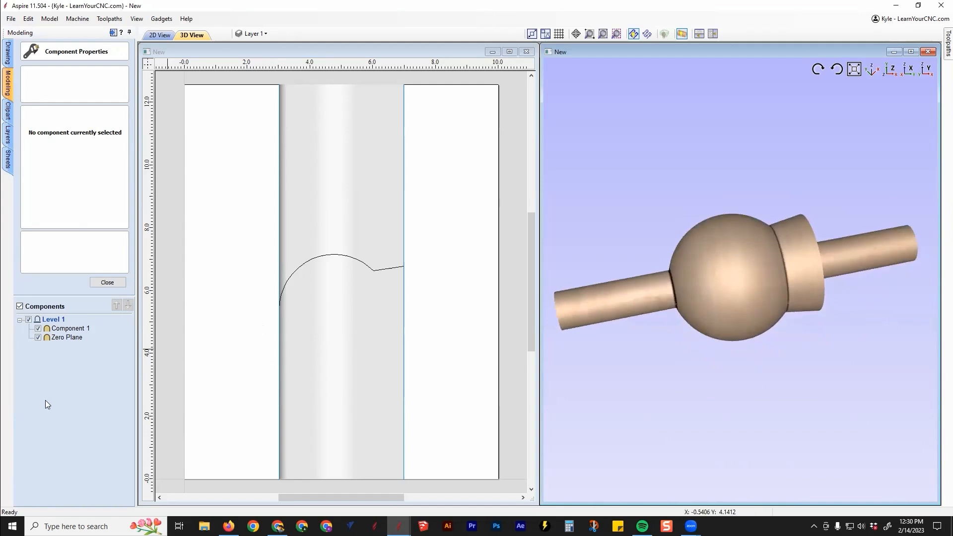
{"action": "left_click", "coordinate": [107, 283]}
Move the swept component left so its left edge sits at about X 0.8 inches
{"action": "left_click", "coordinate": [353, 191]}
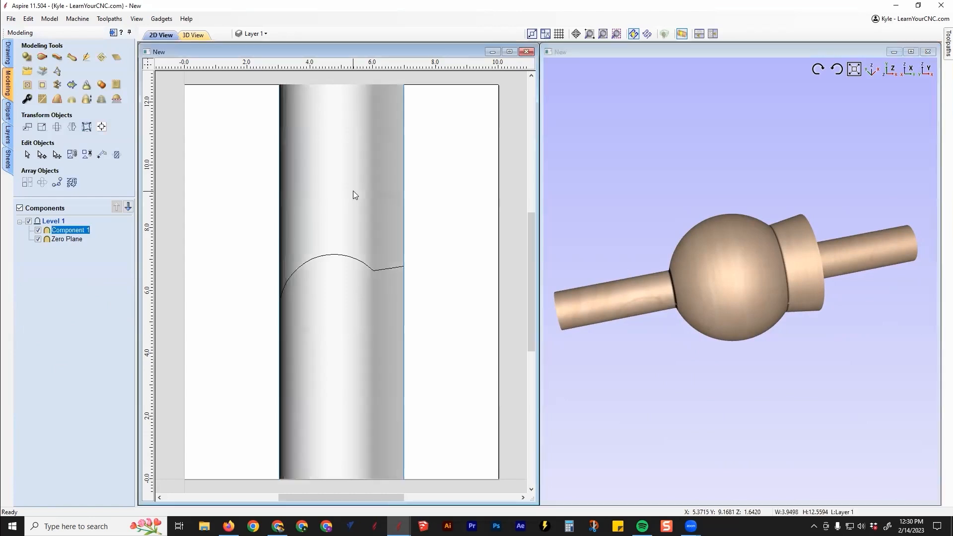
{"action": "key", "text": "Escape"}
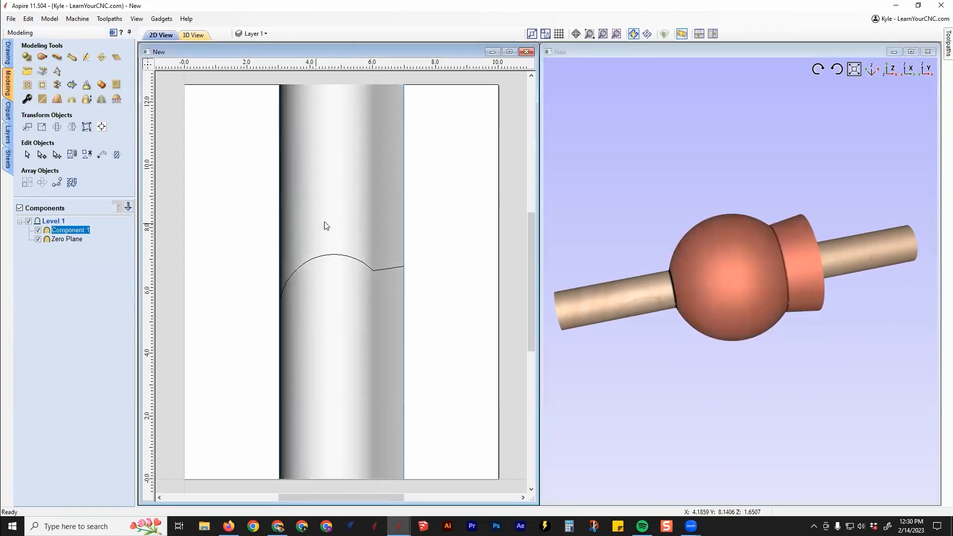
{"action": "left_click", "coordinate": [335, 226]}
{"action": "left_click_drag", "start_coordinate": [334, 227], "coordinate": [272, 233]}
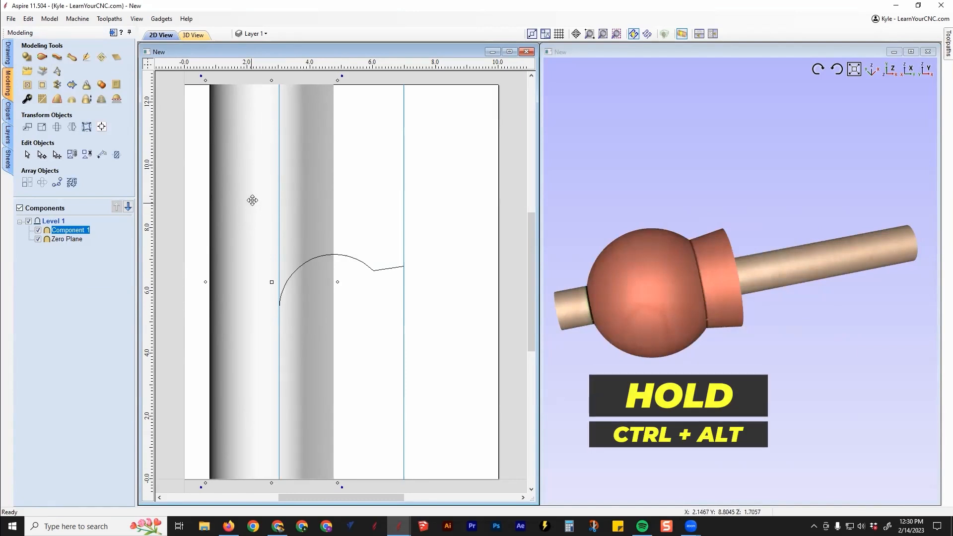
Place a duplicate of the swept component to its right, with its left edge at about X 5.4 inches
{"action": "left_click_drag", "start_coordinate": [249, 204], "coordinate": [390, 201], "text": "ctrl+alt"}
{"action": "left_click", "coordinate": [793, 354]}
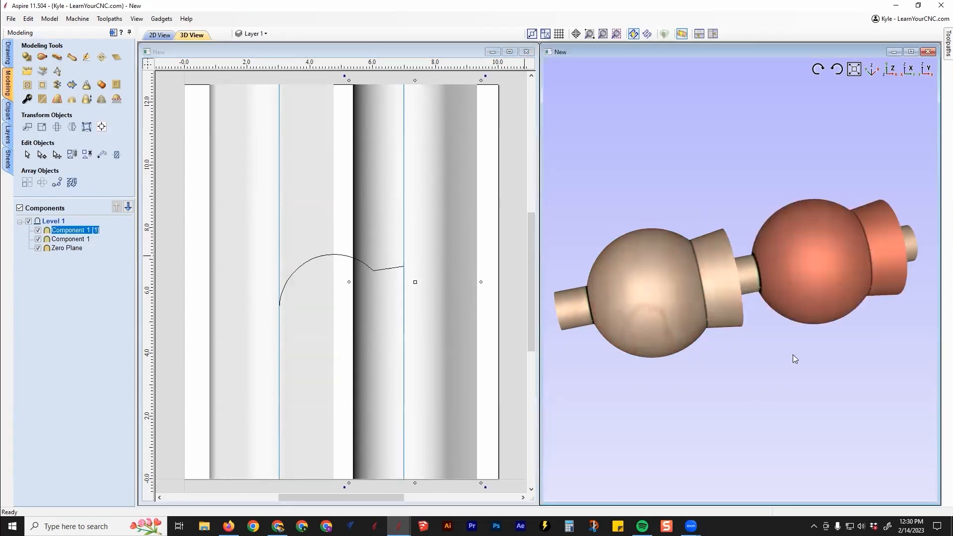
{"action": "left_click", "coordinate": [502, 414]}
{"action": "left_click_drag", "start_coordinate": [755, 375], "coordinate": [784, 337]}
Delete the duplicate ball-and-collar component on the right half of the job
{"action": "left_click", "coordinate": [440, 216]}
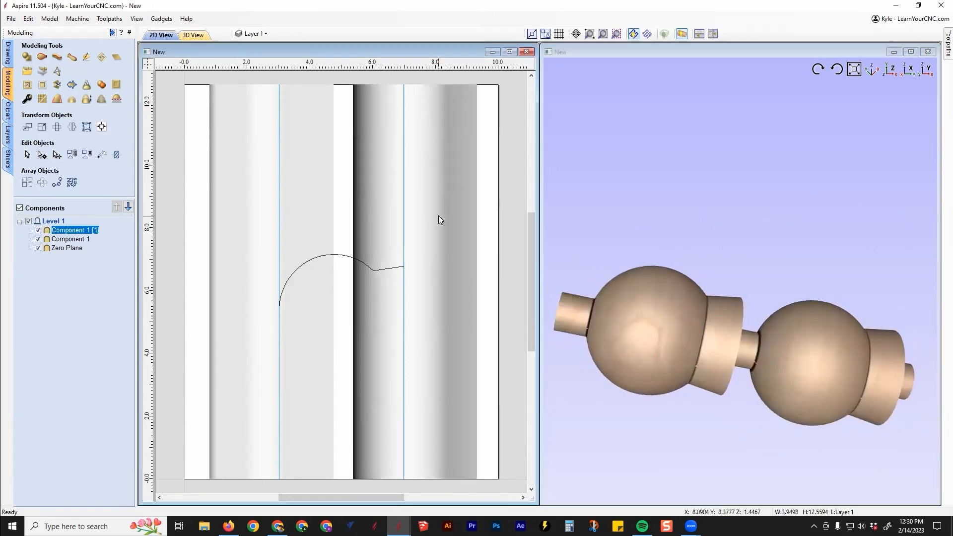
{"action": "left_click", "coordinate": [72, 127]}
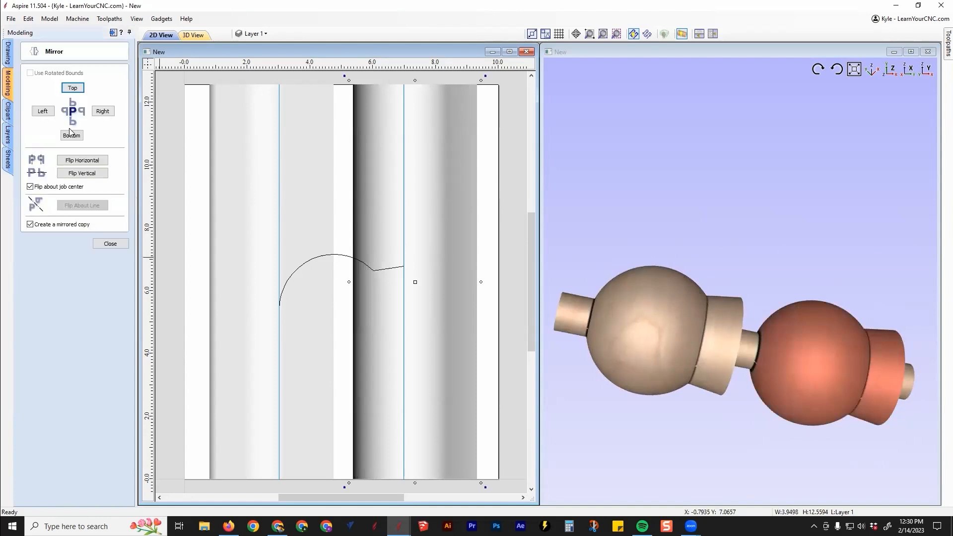
{"action": "left_click", "coordinate": [110, 244]}
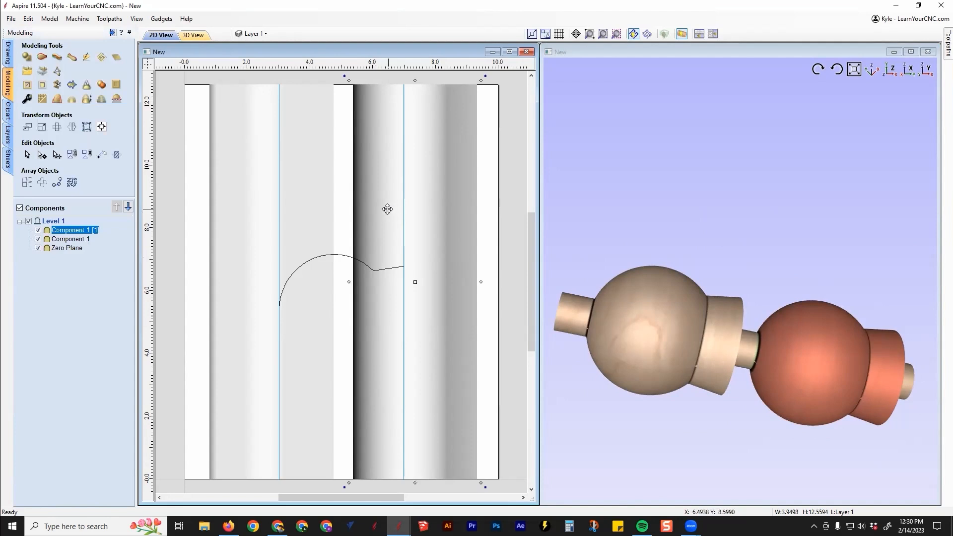
{"action": "key", "text": "Delete"}
Mirror a copy of the ball-and-collar component to its right, so the two collars meet end to end
{"action": "left_click", "coordinate": [297, 195]}
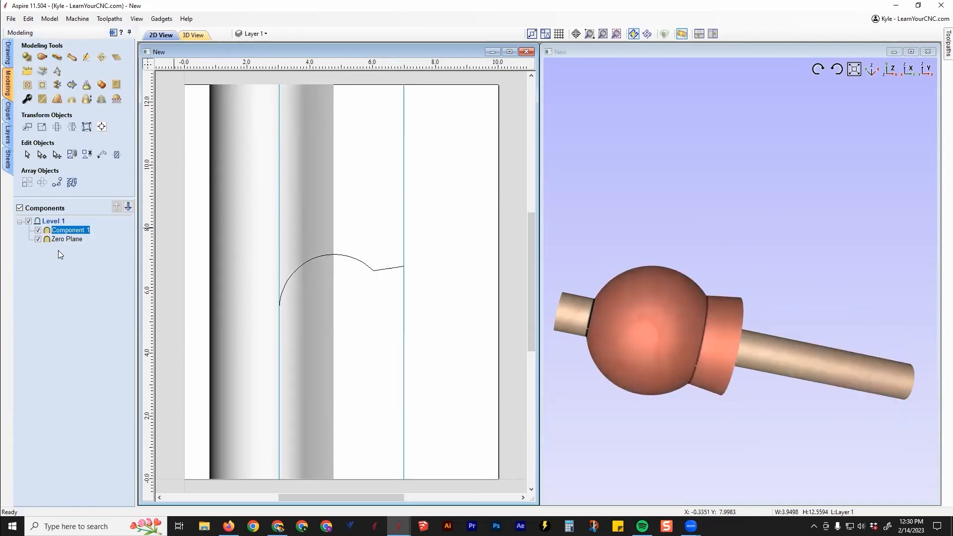
{"action": "left_click", "coordinate": [71, 127]}
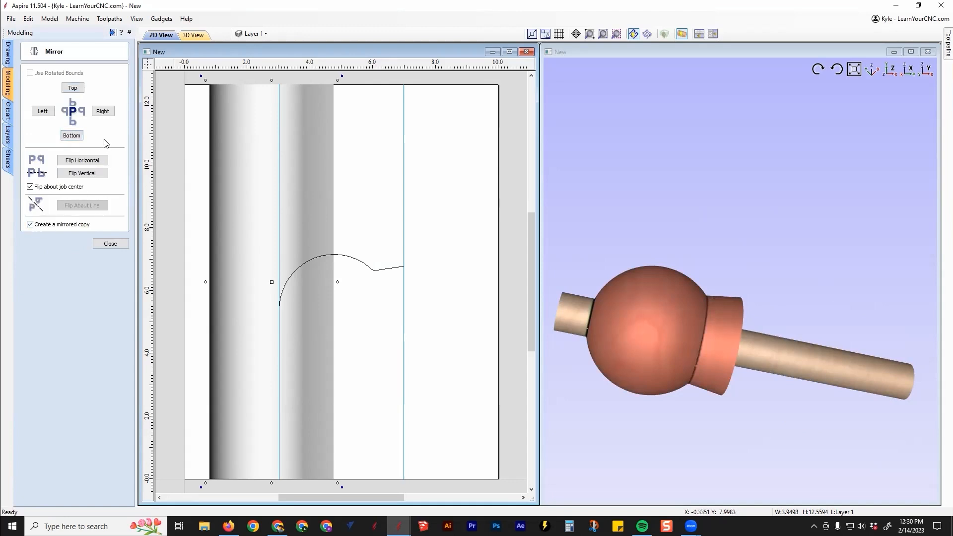
{"action": "left_click", "coordinate": [104, 113]}
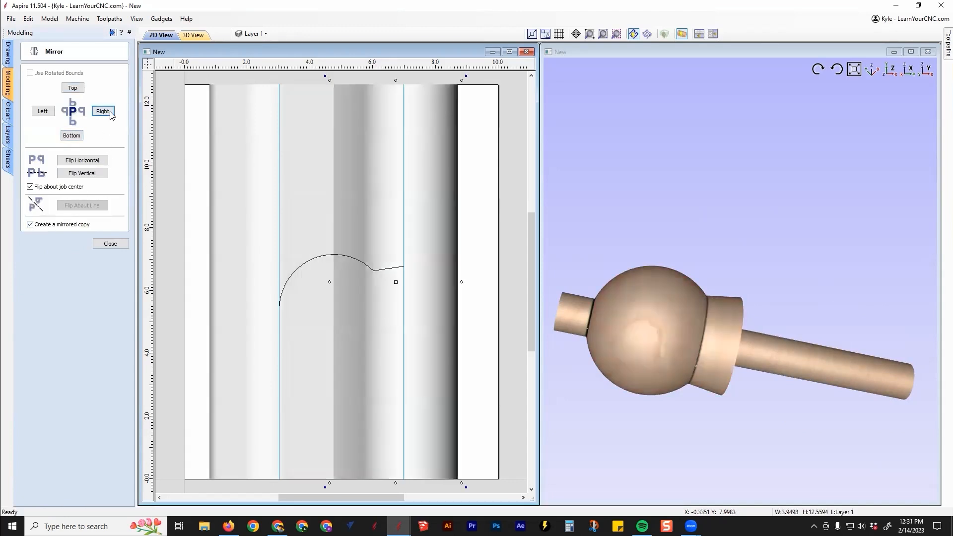
Move the mirrored component right so its left edge sits at about X 5.7 inches, leaving a gap between the collars
{"action": "scroll", "coordinate": [757, 341], "scroll_direction": "up", "scroll_amount": 3}
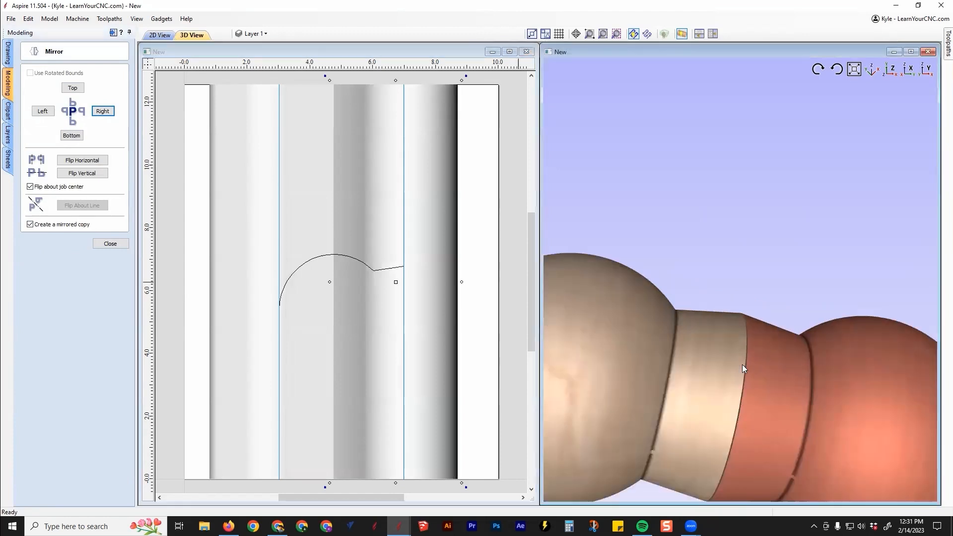
{"action": "scroll", "coordinate": [735, 370], "scroll_direction": "up", "scroll_amount": 2}
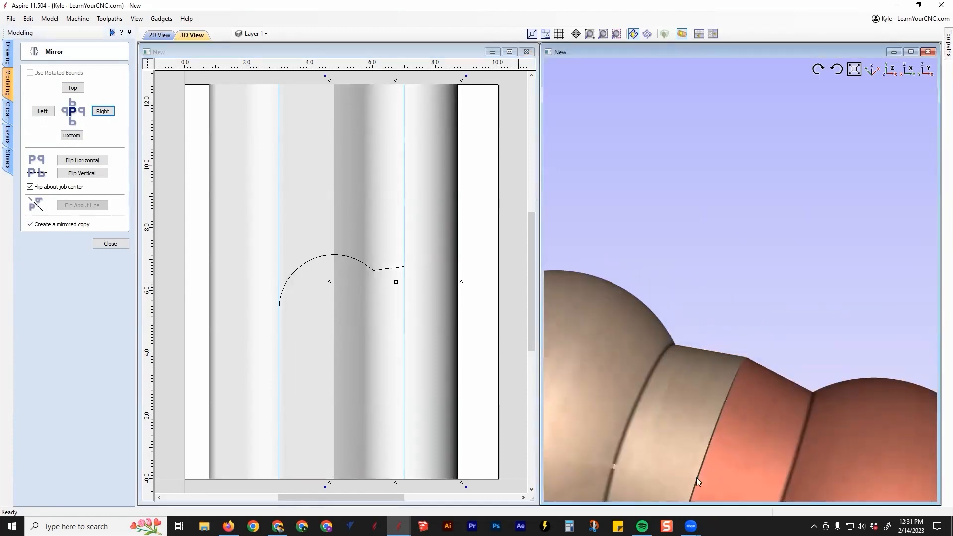
{"action": "scroll", "coordinate": [727, 342], "scroll_direction": "down", "scroll_amount": 3}
{"action": "scroll", "coordinate": [735, 392], "scroll_direction": "up", "scroll_amount": 3}
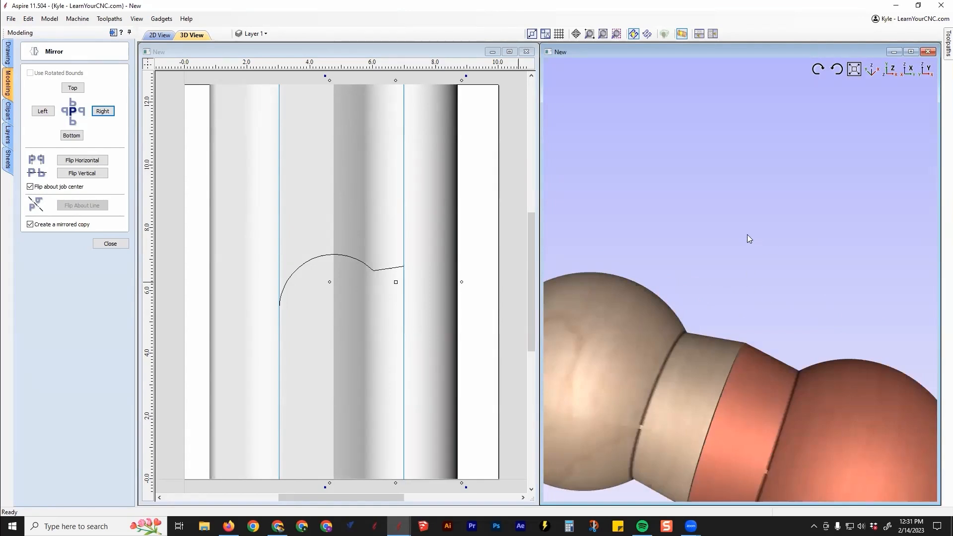
{"action": "scroll", "coordinate": [641, 215], "scroll_direction": "down", "scroll_amount": 4}
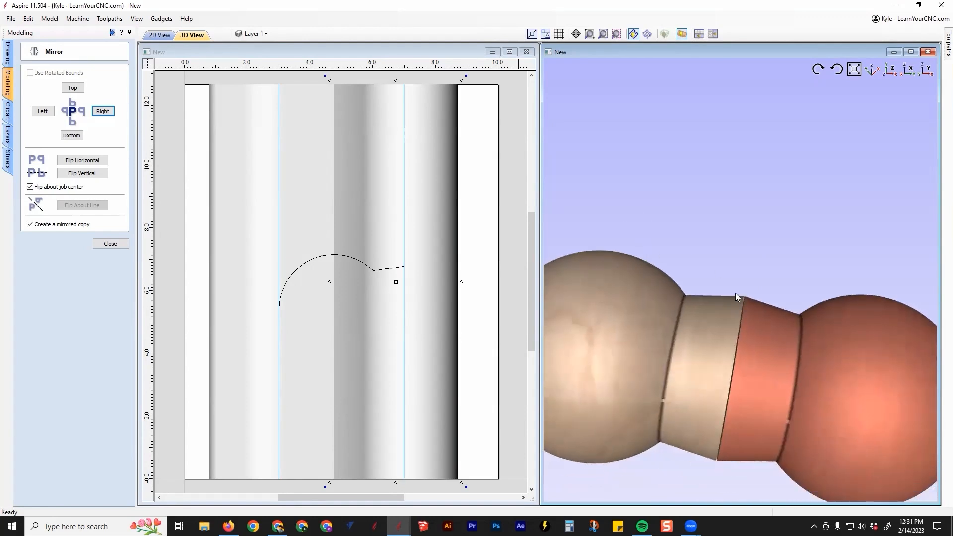
{"action": "left_click_drag", "start_coordinate": [723, 370], "coordinate": [753, 293]}
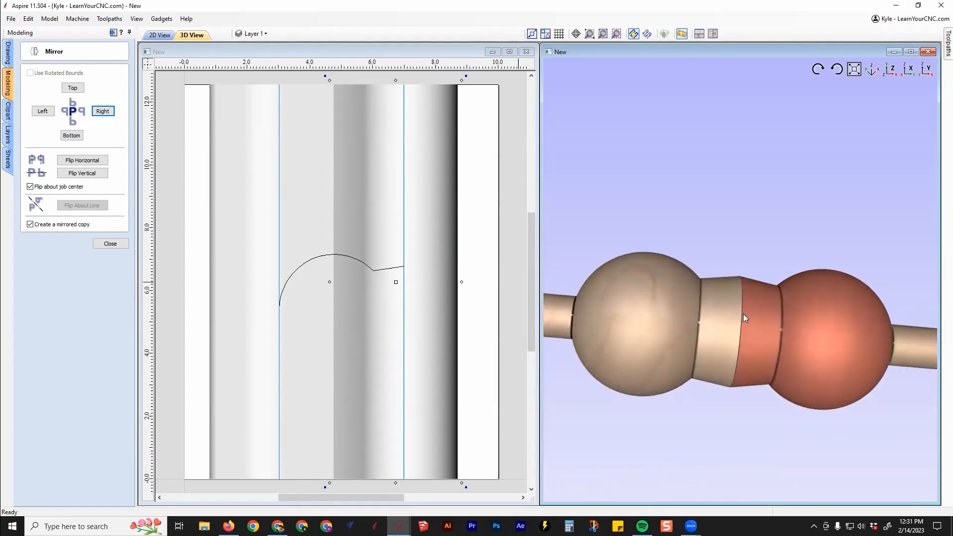
{"action": "left_click_drag", "start_coordinate": [379, 233], "coordinate": [406, 235]}
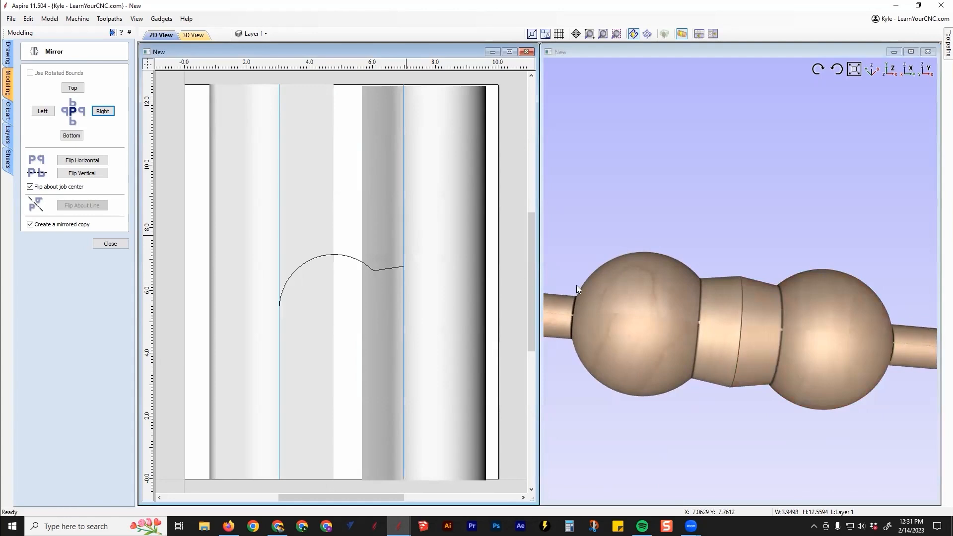
{"action": "scroll", "coordinate": [764, 307], "scroll_direction": "up", "scroll_amount": 4}
{"action": "mouse_move", "coordinate": [725, 302]}
{"action": "left_mouse_down"}
{"action": "mouse_move", "coordinate": [669, 289]}
{"action": "mouse_move", "coordinate": [707, 307]}
{"action": "left_mouse_up"}
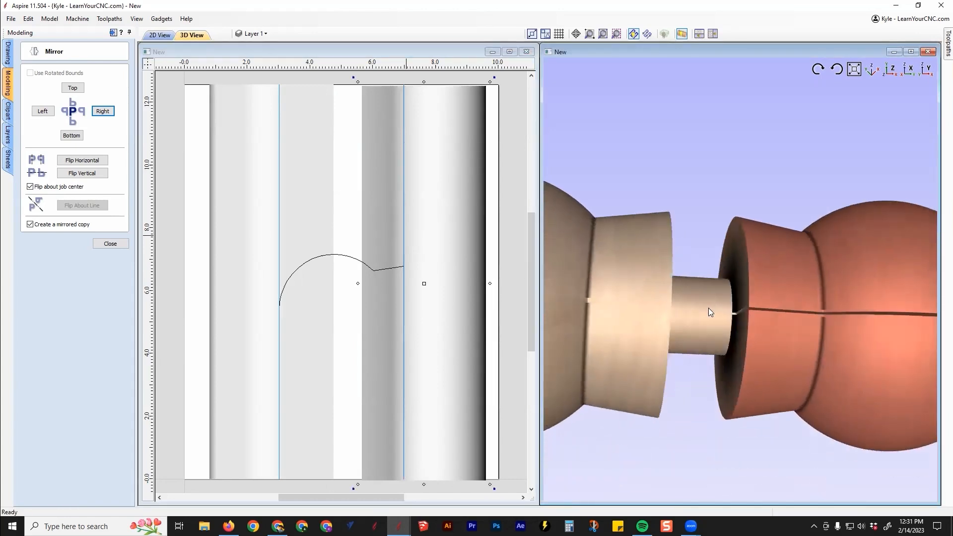
{"action": "scroll", "coordinate": [708, 308], "scroll_direction": "down", "scroll_amount": 5}
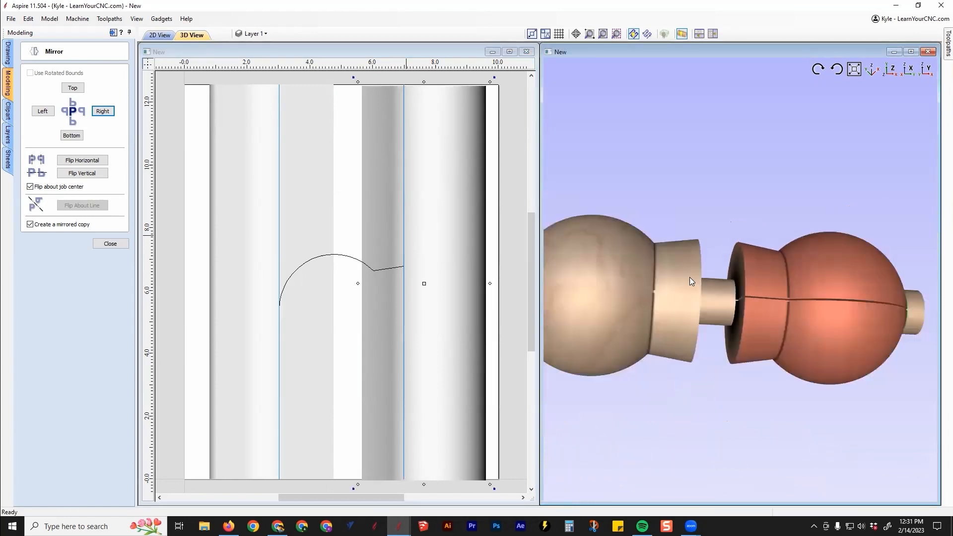
{"action": "left_click", "coordinate": [96, 243]}
Open the Zero Plane's component properties and examine the plain shaft between the two collars and at the model's end
{"action": "left_click", "coordinate": [68, 248]}
{"action": "left_click", "coordinate": [68, 249]}
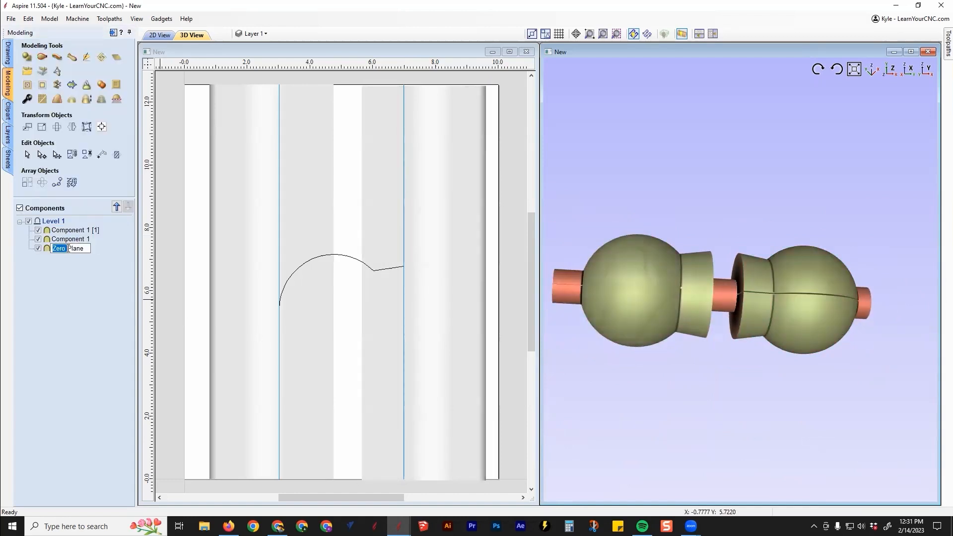
{"action": "double_click", "coordinate": [64, 248]}
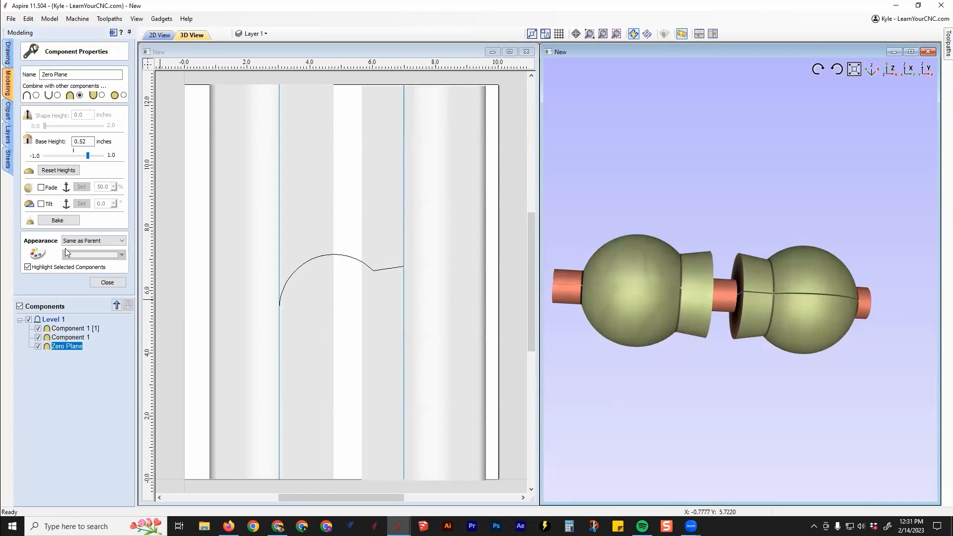
{"action": "scroll", "coordinate": [731, 302], "scroll_direction": "up", "scroll_amount": 3}
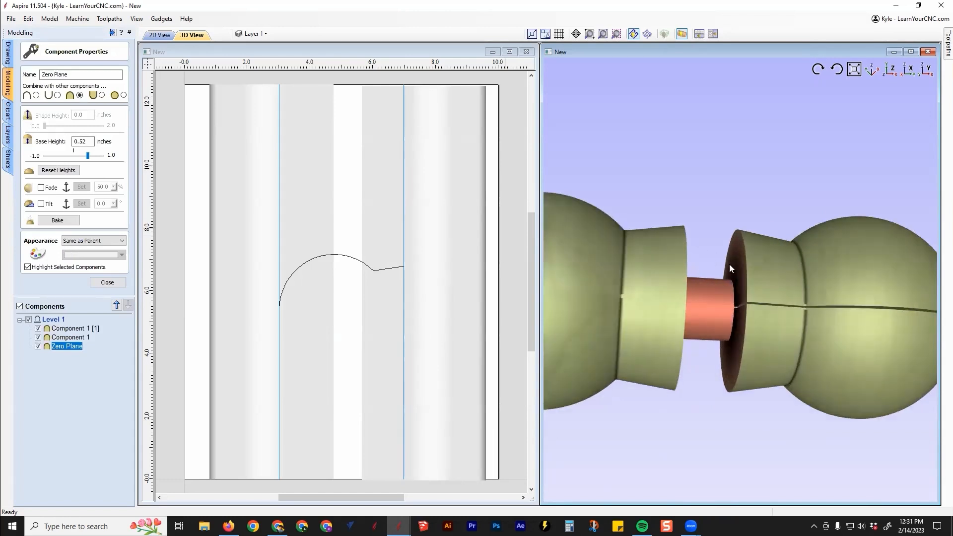
{"action": "scroll", "coordinate": [749, 249], "scroll_direction": "down", "scroll_amount": 3}
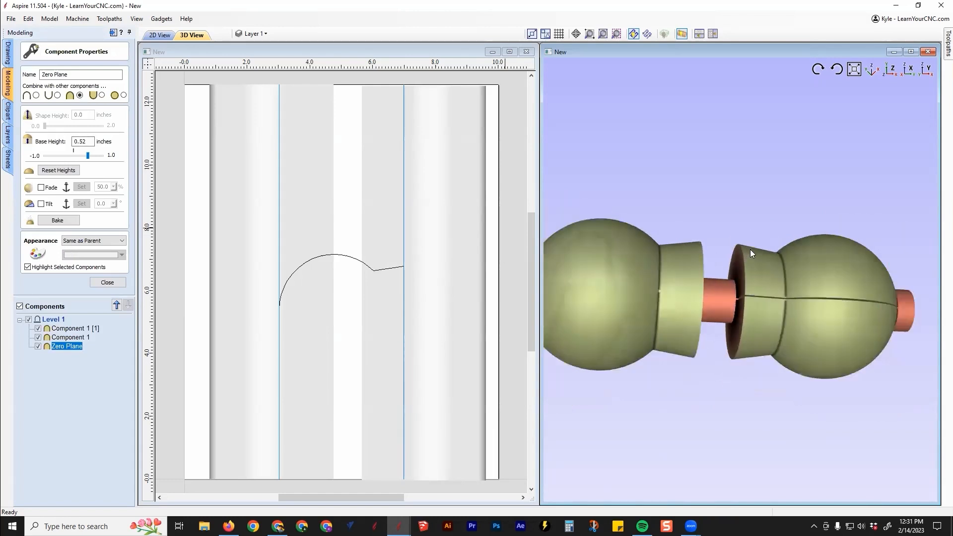
{"action": "scroll", "coordinate": [737, 266], "scroll_direction": "up", "scroll_amount": 2}
{"action": "middle_click_drag", "start_coordinate": [843, 317], "coordinate": [713, 303]}
{"action": "left_click_drag", "start_coordinate": [814, 302], "coordinate": [719, 323]}
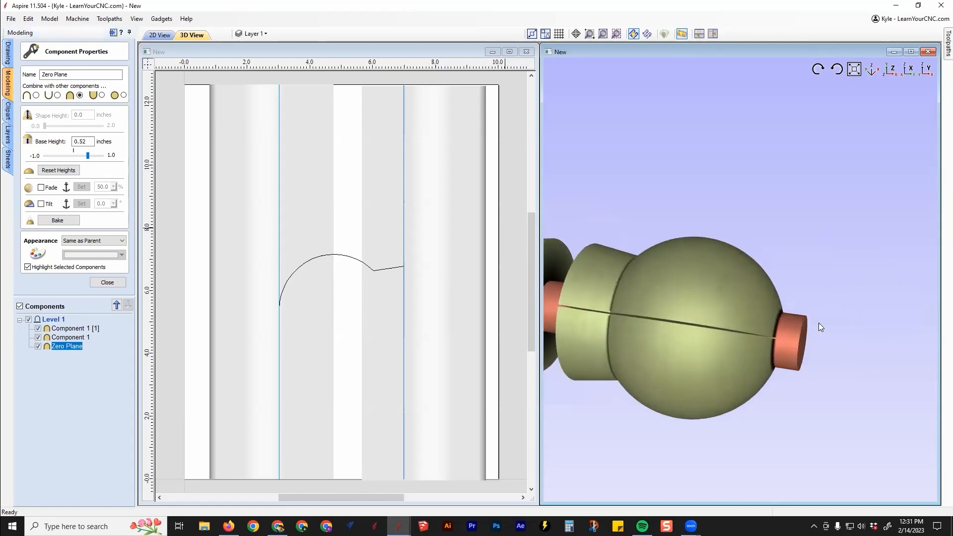
{"action": "left_click", "coordinate": [92, 381]}
{"action": "scroll", "coordinate": [799, 228], "scroll_direction": "down", "scroll_amount": 3}
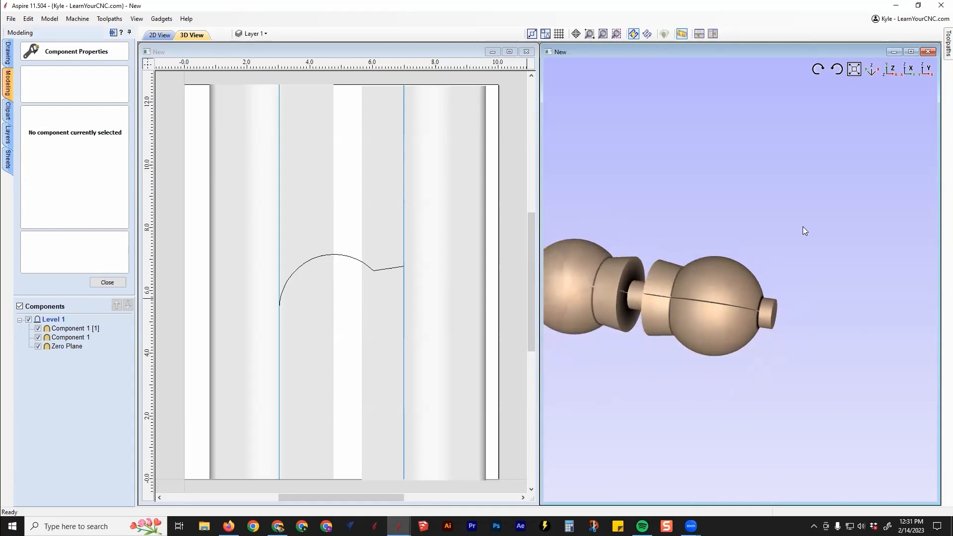
{"action": "left_click_drag", "start_coordinate": [642, 416], "coordinate": [677, 338]}
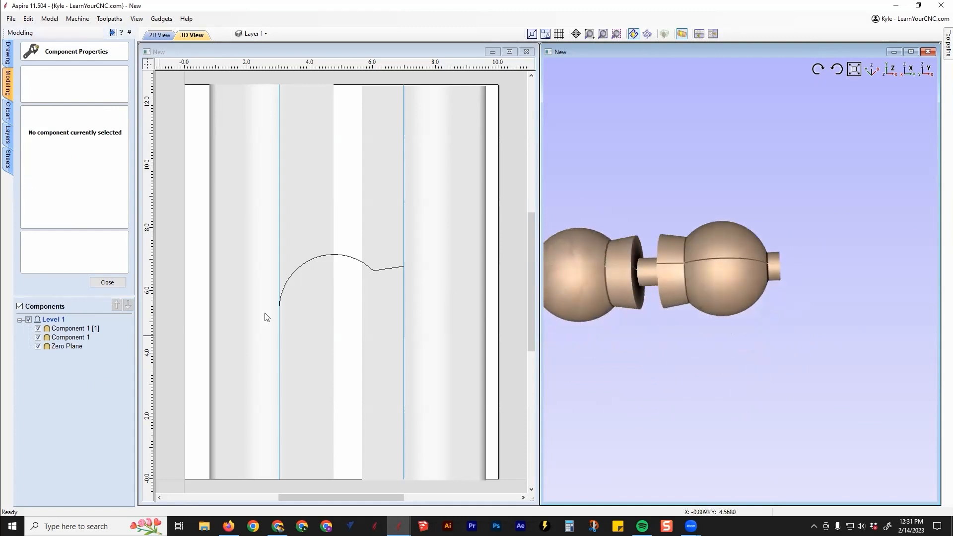
Center the mirrored component vertically on the material so it lines up with the job's upper and lower edges
{"action": "scroll", "coordinate": [638, 270], "scroll_direction": "up", "scroll_amount": 5}
{"action": "left_click_drag", "start_coordinate": [829, 365], "coordinate": [835, 392]}
{"action": "scroll", "coordinate": [369, 89], "scroll_direction": "up", "scroll_amount": 3}
{"action": "scroll", "coordinate": [358, 159], "scroll_direction": "up", "scroll_amount": 4}
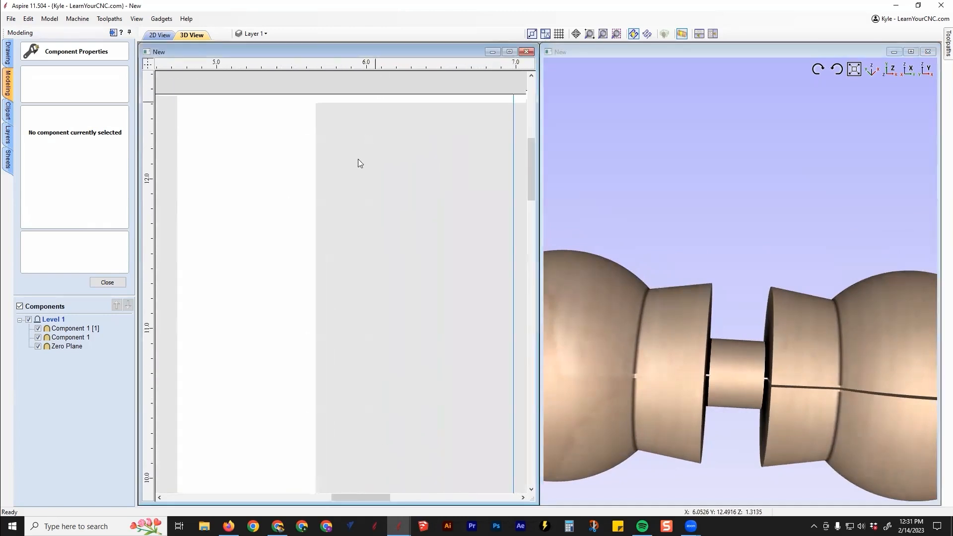
{"action": "left_click", "coordinate": [317, 200]}
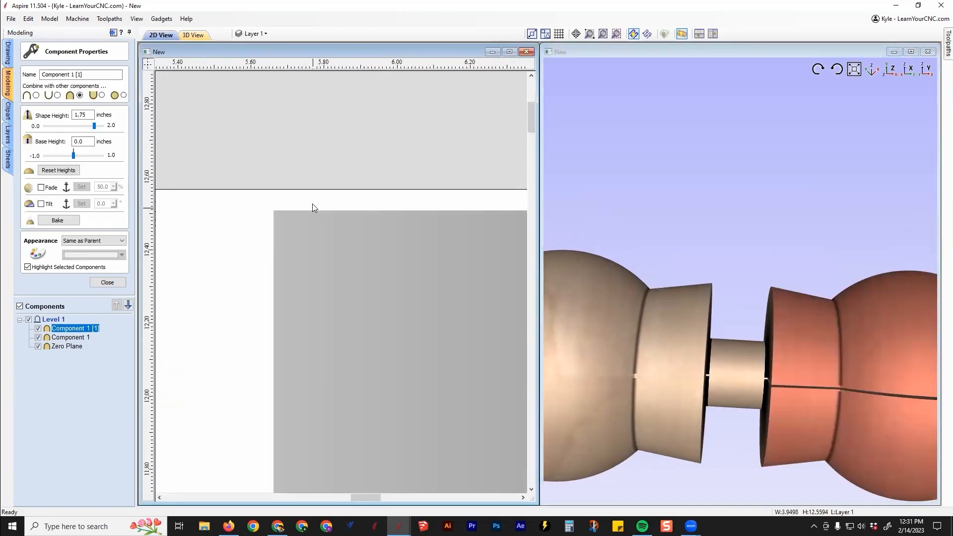
{"action": "scroll", "coordinate": [288, 188], "scroll_direction": "down", "scroll_amount": 3}
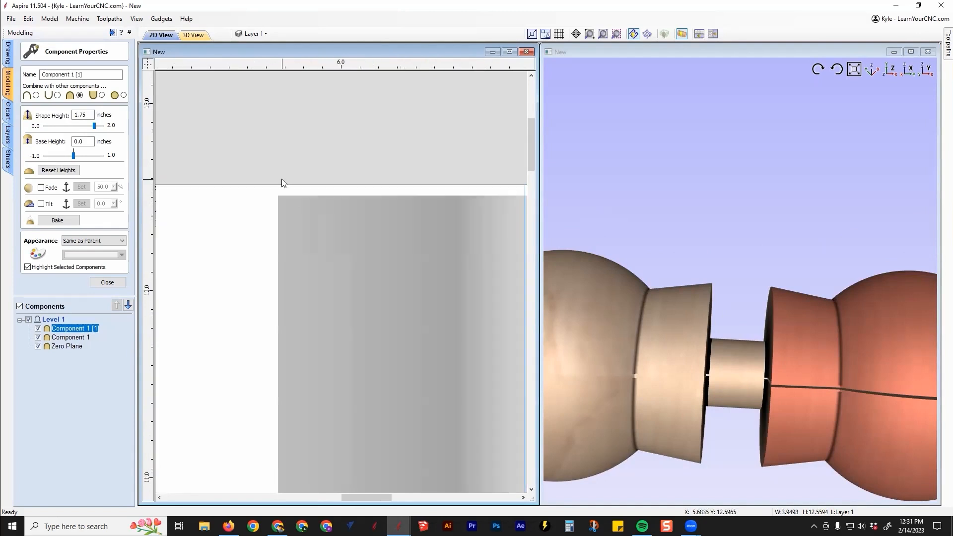
{"action": "left_click", "coordinate": [107, 282]}
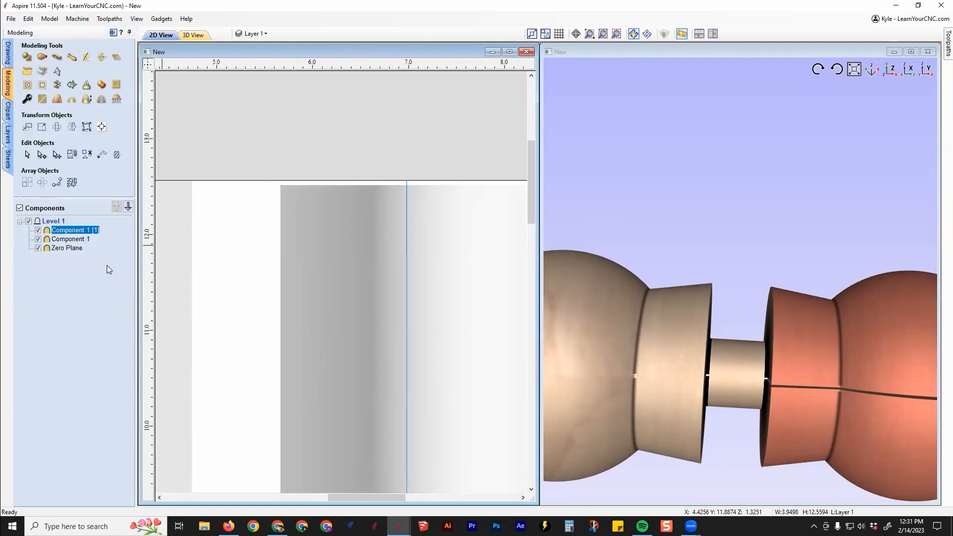
{"action": "left_click", "coordinate": [100, 131]}
{"action": "left_click", "coordinate": [98, 85]}
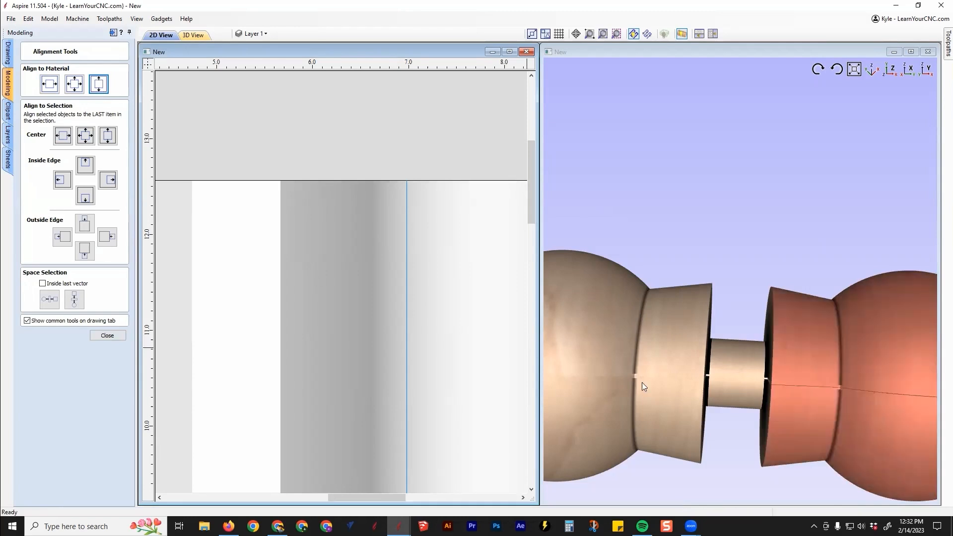
{"action": "left_click", "coordinate": [296, 140]}
Inspect the seam along the mirrored ball and the joints between balls, collars and shaft in an enlarged 3D view
{"action": "scroll", "coordinate": [743, 371], "scroll_direction": "up", "scroll_amount": 5}
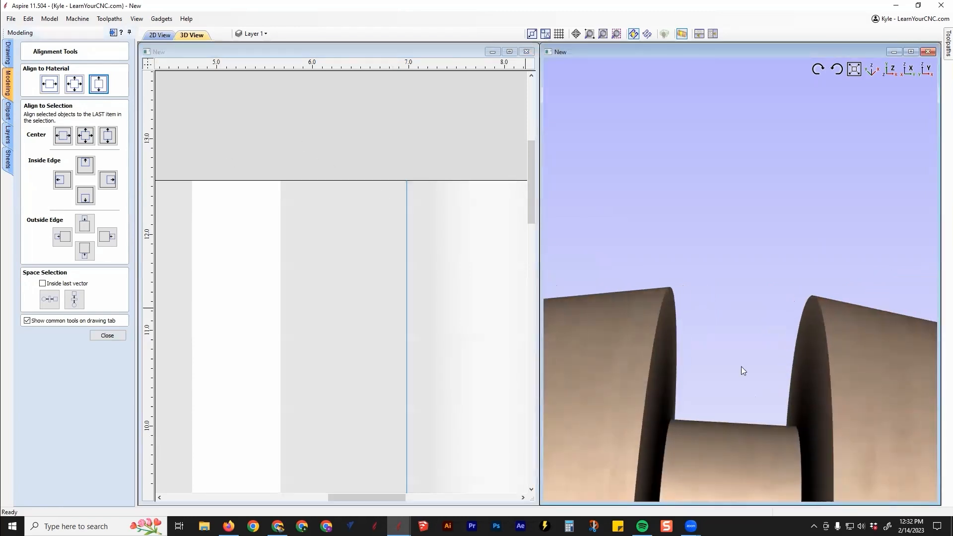
{"action": "left_click_drag", "start_coordinate": [740, 366], "coordinate": [728, 292]}
{"action": "scroll", "coordinate": [687, 342], "scroll_direction": "down", "scroll_amount": 5}
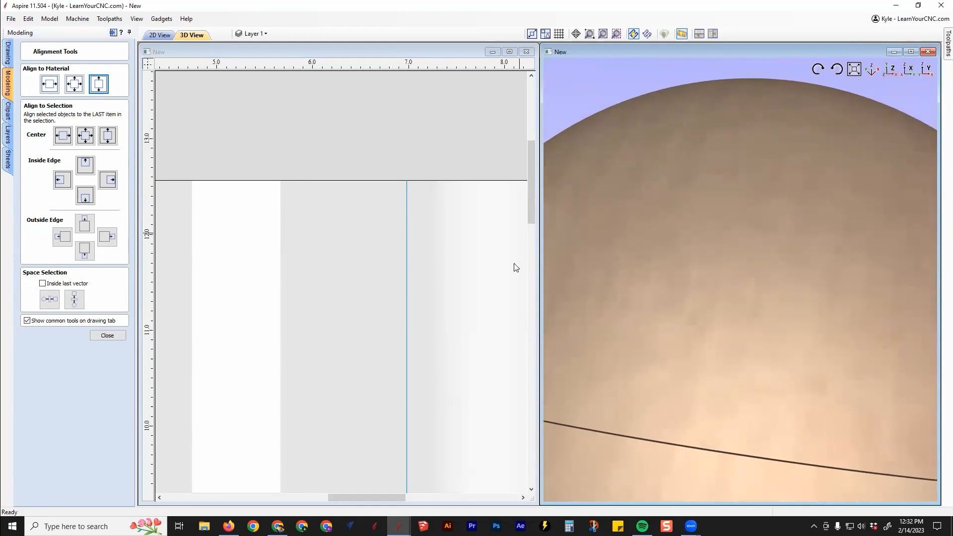
{"action": "scroll", "coordinate": [681, 318], "scroll_direction": "down", "scroll_amount": 5}
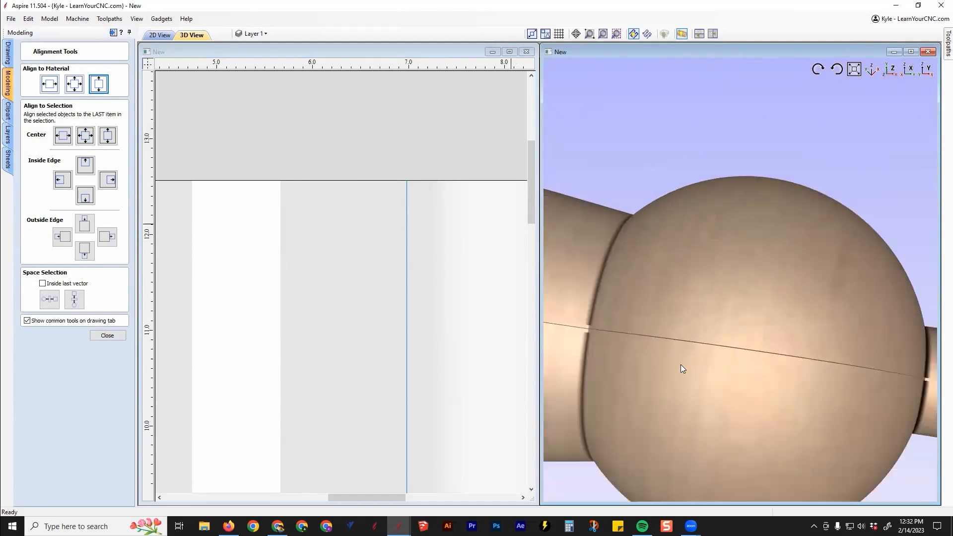
{"action": "scroll", "coordinate": [755, 342], "scroll_direction": "down", "scroll_amount": 3}
{"action": "left_click", "coordinate": [320, 145]}
{"action": "scroll", "coordinate": [320, 145], "scroll_direction": "down", "scroll_amount": 5}
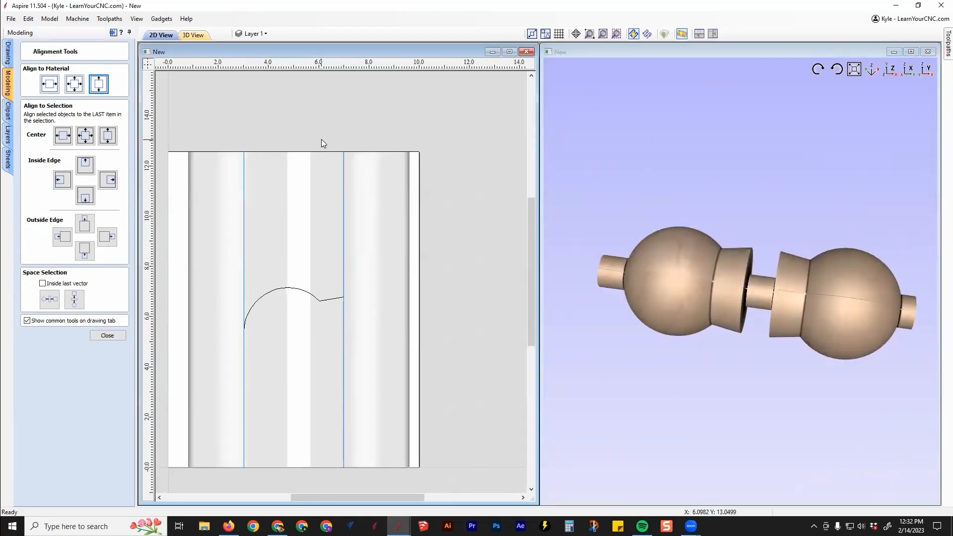
{"action": "scroll", "coordinate": [750, 279], "scroll_direction": "up", "scroll_amount": 3}
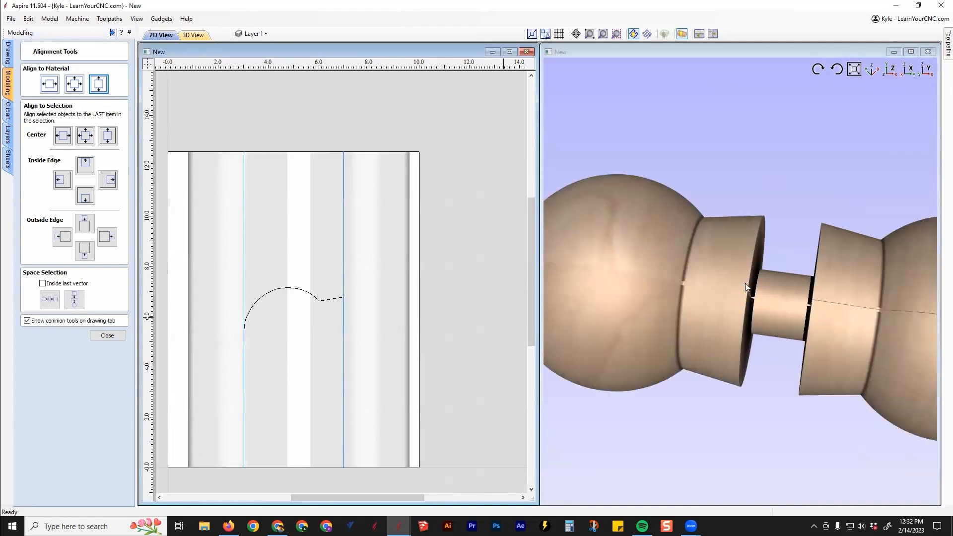
{"action": "mouse_move", "coordinate": [784, 235]}
{"action": "left_mouse_down"}
{"action": "mouse_move", "coordinate": [821, 140]}
{"action": "mouse_move", "coordinate": [904, 145]}
{"action": "mouse_move", "coordinate": [765, 159]}
{"action": "mouse_move", "coordinate": [782, 194]}
{"action": "mouse_move", "coordinate": [811, 212]}
{"action": "mouse_move", "coordinate": [782, 217]}
{"action": "left_mouse_up"}
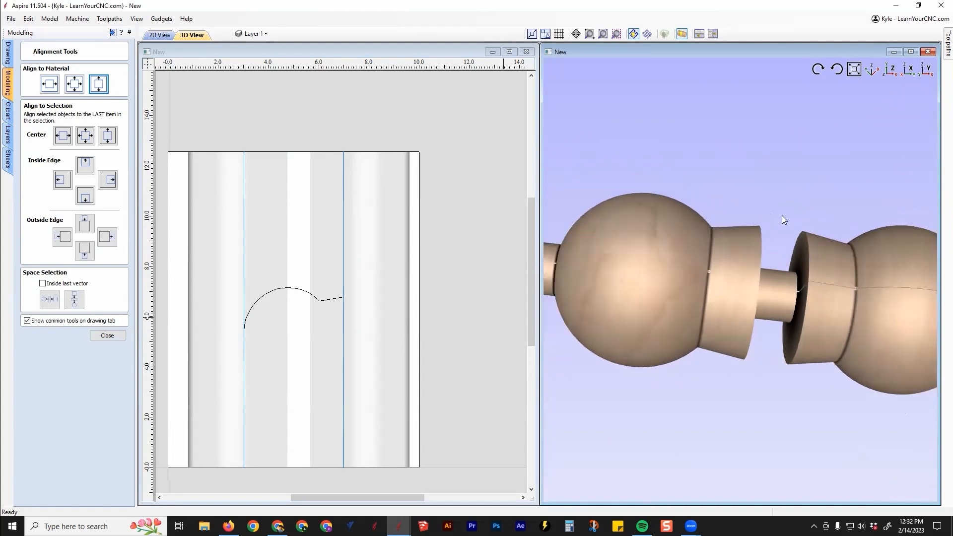
{"action": "left_click", "coordinate": [911, 52]}
{"action": "scroll", "coordinate": [594, 268], "scroll_direction": "up", "scroll_amount": 3}
{"action": "scroll", "coordinate": [579, 262], "scroll_direction": "down", "scroll_amount": 3}
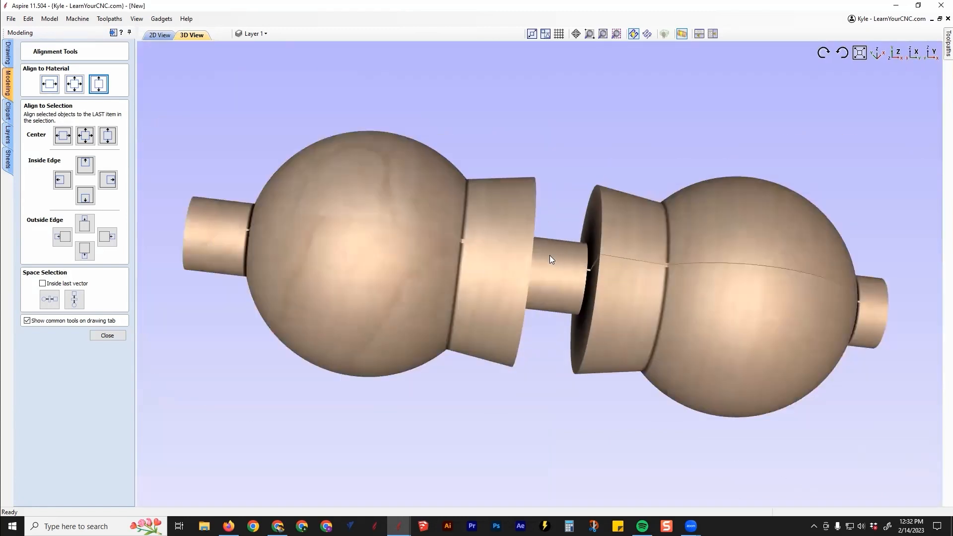
{"action": "left_click_drag", "start_coordinate": [362, 394], "coordinate": [256, 72]}
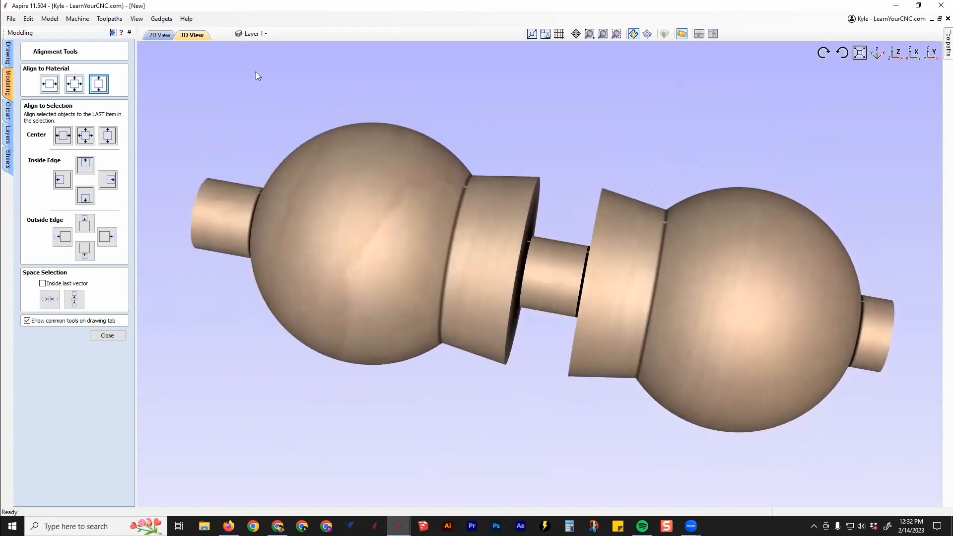
Draw a circle about 0.25 inches in diameter over the profile's ball-to-collar corner, centered near X 6.0, Y 6.7
{"action": "left_click", "coordinate": [158, 35]}
{"action": "scroll", "coordinate": [353, 238], "scroll_direction": "up", "scroll_amount": 3}
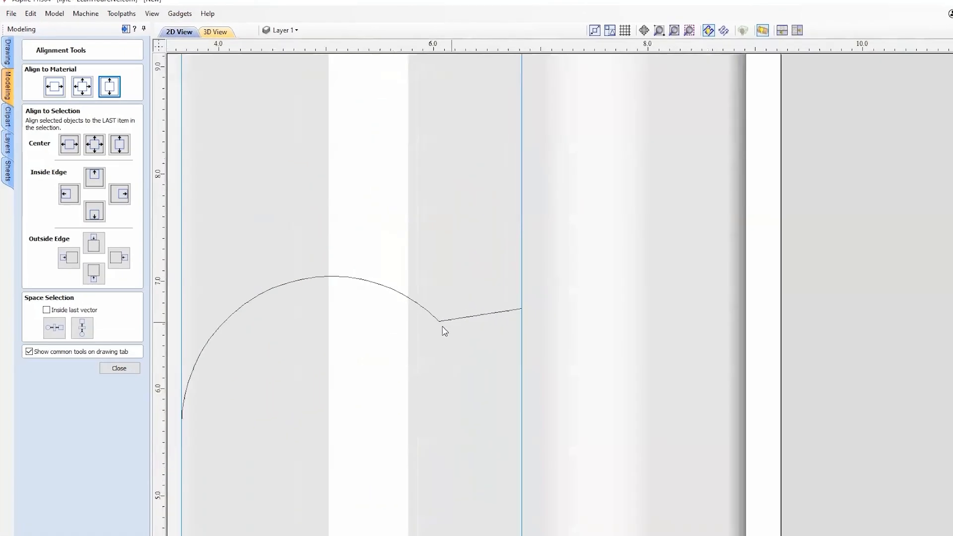
{"action": "scroll", "coordinate": [445, 331], "scroll_direction": "up", "scroll_amount": 4}
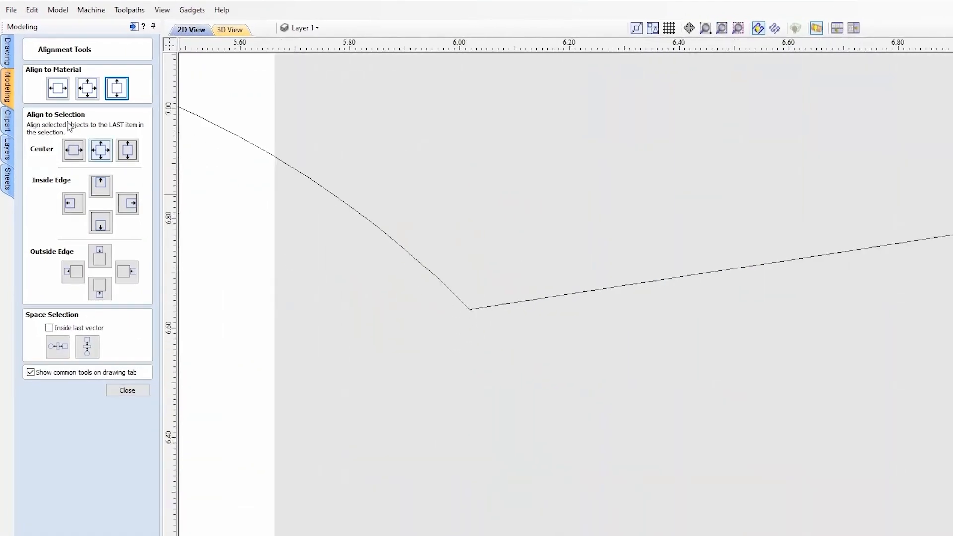
{"action": "left_click", "coordinate": [6, 57]}
{"action": "left_click", "coordinate": [39, 109]}
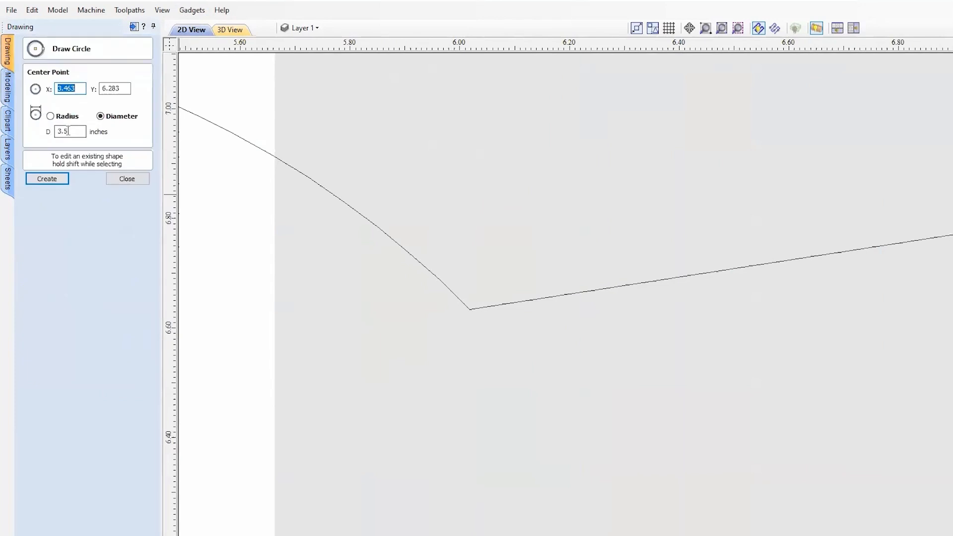
{"action": "type", "text": ".2"}
{"action": "left_click", "coordinate": [463, 256]}
{"action": "key", "text": "Escape"}
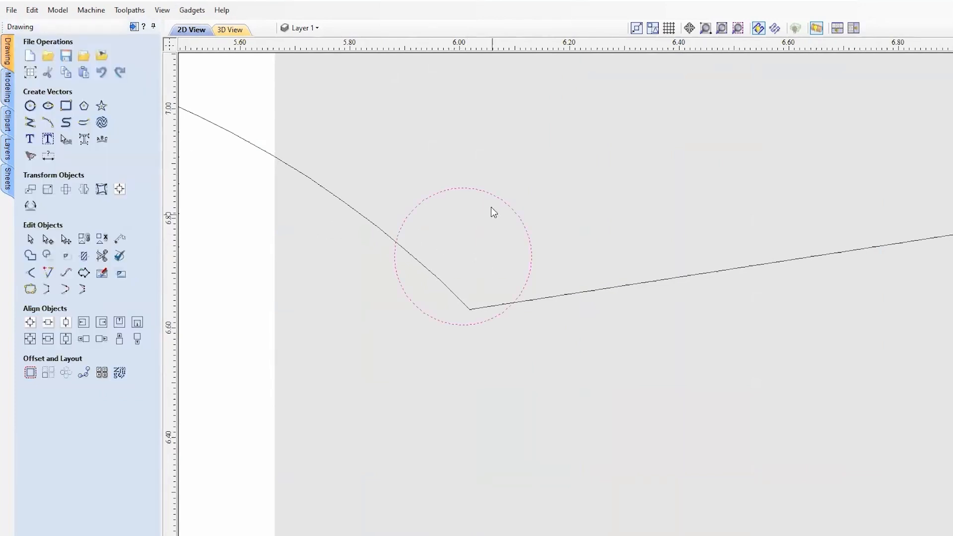
Move the 0.25-inch circle against the ball curve and collar line and examine the gap it leaves at their corner
{"action": "left_click_drag", "start_coordinate": [464, 253], "coordinate": [494, 234]}
{"action": "left_click_drag", "start_coordinate": [491, 237], "coordinate": [492, 237]}
{"action": "scroll", "coordinate": [485, 292], "scroll_direction": "up", "scroll_amount": 4}
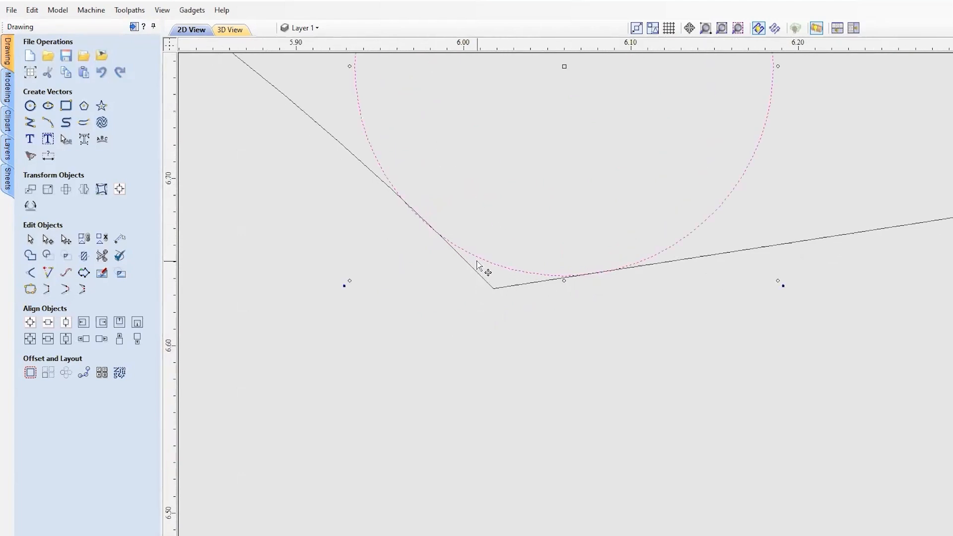
{"action": "scroll", "coordinate": [623, 392], "scroll_direction": "down", "scroll_amount": 2}
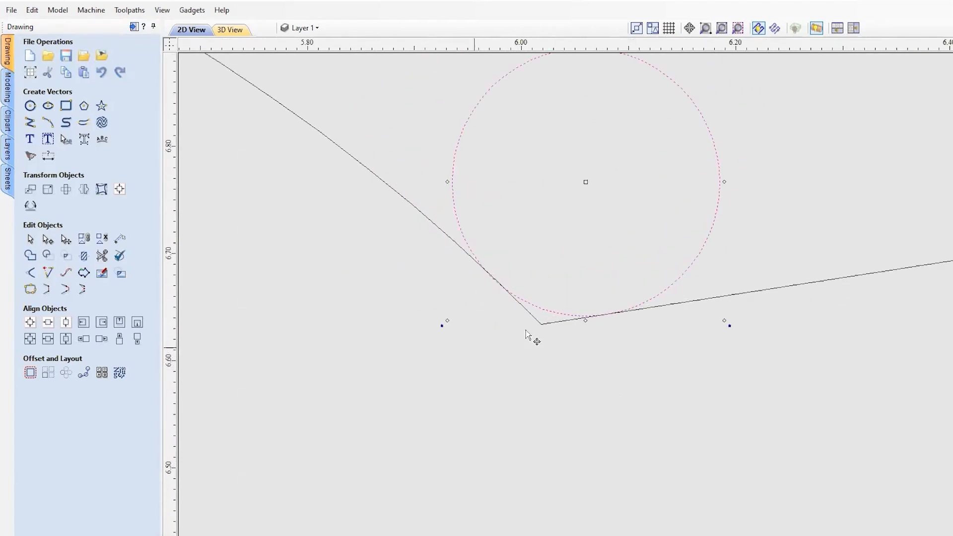
{"action": "scroll", "coordinate": [330, 371], "scroll_direction": "down", "scroll_amount": 1}
{"action": "scroll", "coordinate": [424, 368], "scroll_direction": "down", "scroll_amount": 1}
{"action": "scroll", "coordinate": [505, 345], "scroll_direction": "up", "scroll_amount": 2}
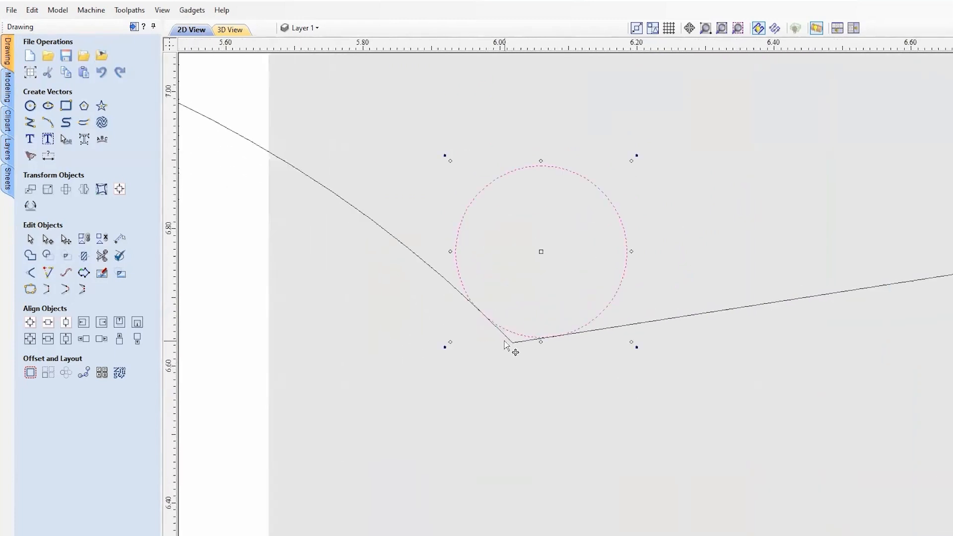
{"action": "scroll", "coordinate": [505, 345], "scroll_direction": "up", "scroll_amount": 2}
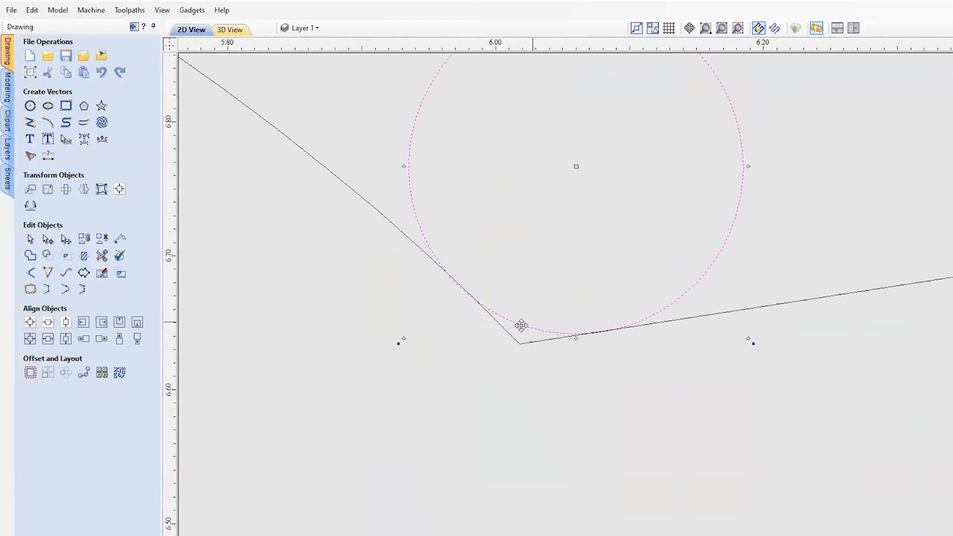
Delete the test circle from the profile's ball-to-collar corner
{"action": "scroll", "coordinate": [521, 329], "scroll_direction": "down", "scroll_amount": 4}
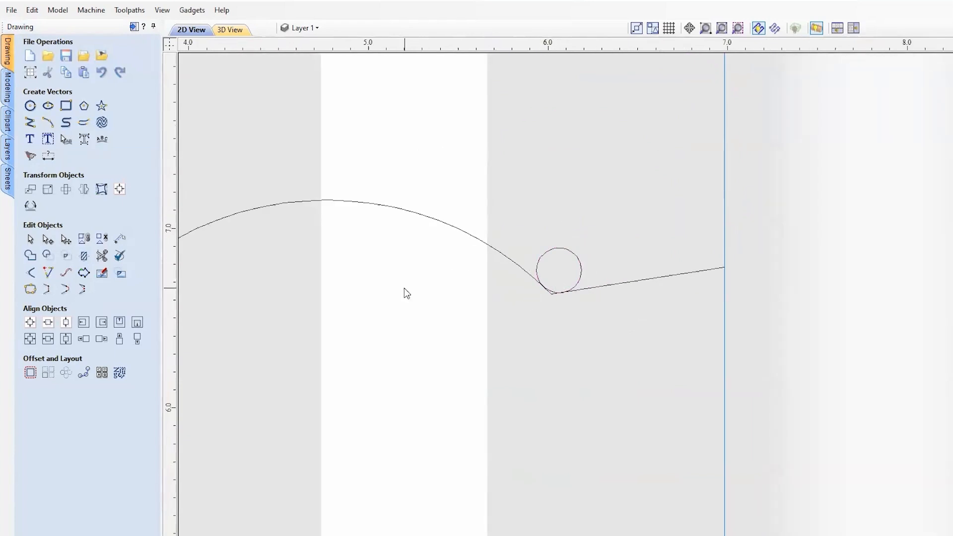
{"action": "left_click", "coordinate": [564, 249]}
{"action": "scroll", "coordinate": [462, 352], "scroll_direction": "down", "scroll_amount": 3}
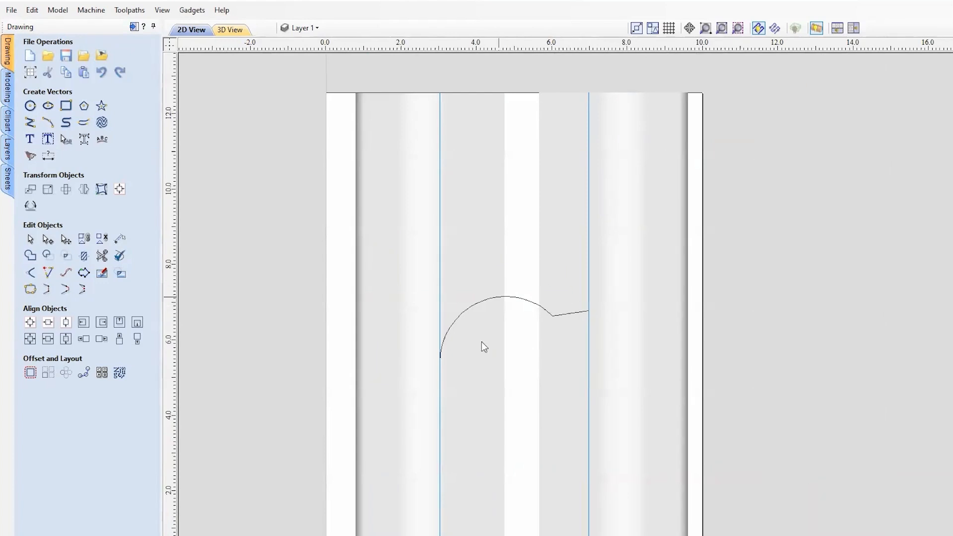
Hide Component 1, Component 1 [1] and the Zero Plane so only the rails and profile vectors show
{"action": "left_click", "coordinate": [8, 88]}
{"action": "scroll", "coordinate": [562, 308], "scroll_direction": "up", "scroll_amount": 3}
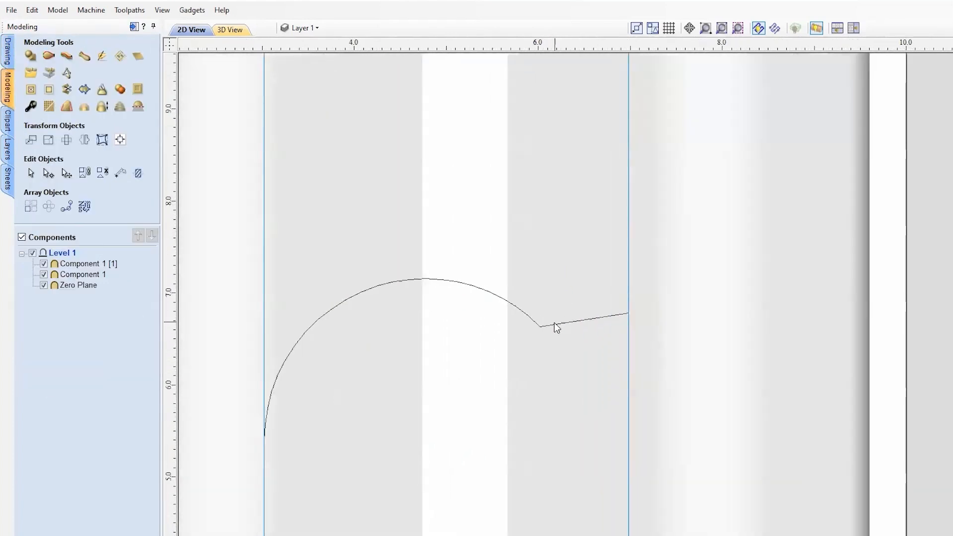
{"action": "scroll", "coordinate": [544, 331], "scroll_direction": "up", "scroll_amount": 1}
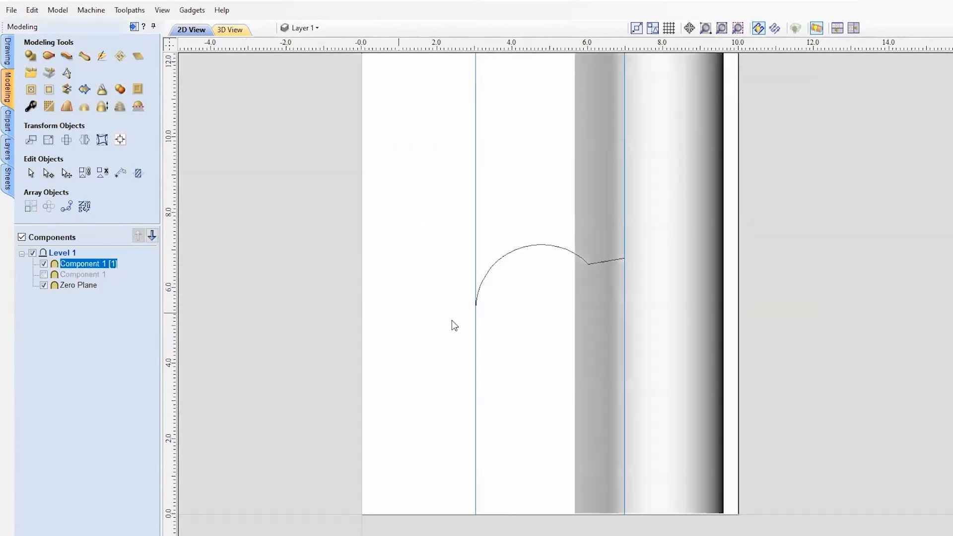
{"action": "left_click", "coordinate": [44, 264]}
{"action": "left_click", "coordinate": [44, 285]}
{"action": "left_click", "coordinate": [577, 374]}
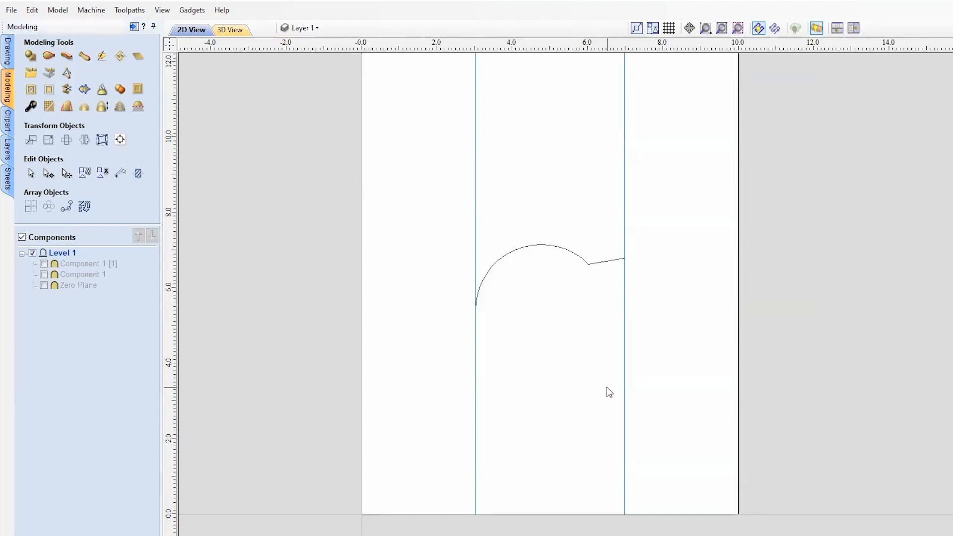
Start a moulding toolpath with the vertical line at X 3.0 as drive rail and the ball-and-collar curve as profile
{"action": "scroll", "coordinate": [596, 359], "scroll_direction": "down", "scroll_amount": 2}
{"action": "middle_click_drag", "start_coordinate": [632, 326], "coordinate": [566, 325]}
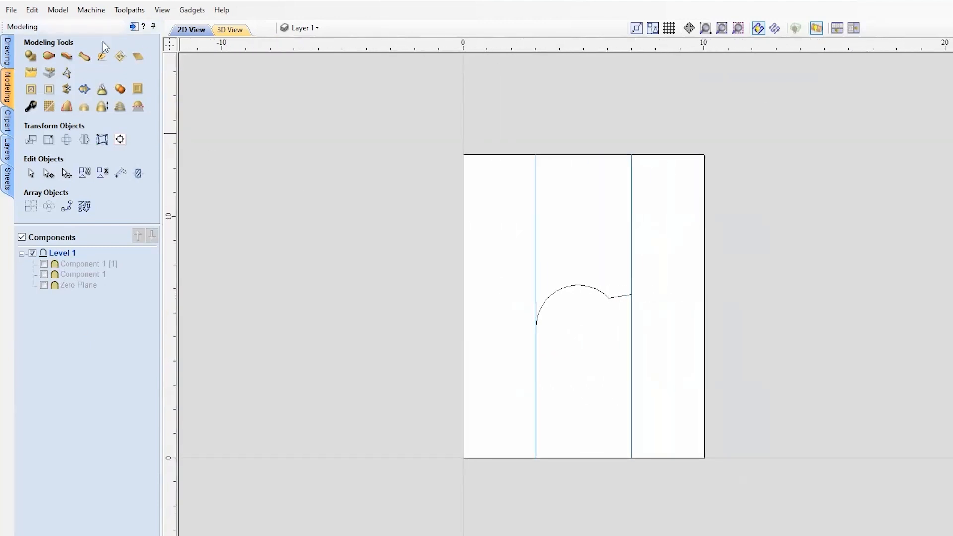
{"action": "left_click", "coordinate": [134, 28]}
{"action": "scroll", "coordinate": [444, 327], "scroll_direction": "up", "scroll_amount": 2}
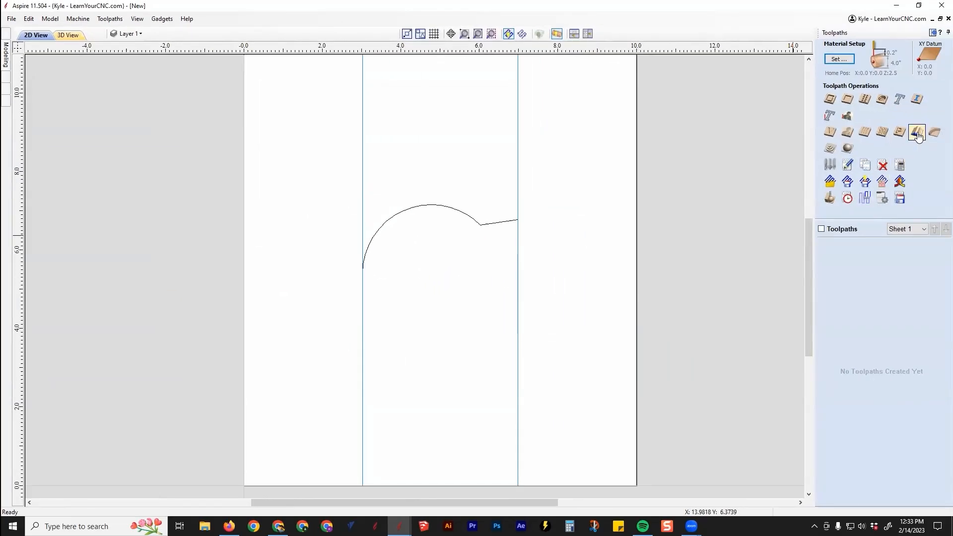
{"action": "left_click", "coordinate": [917, 133]}
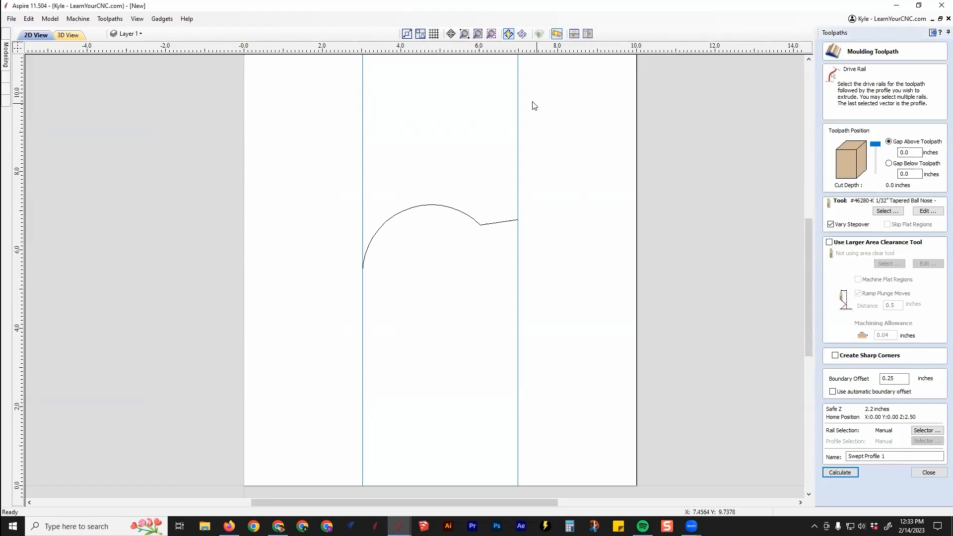
{"action": "left_click_drag", "start_coordinate": [531, 102], "coordinate": [357, 113]}
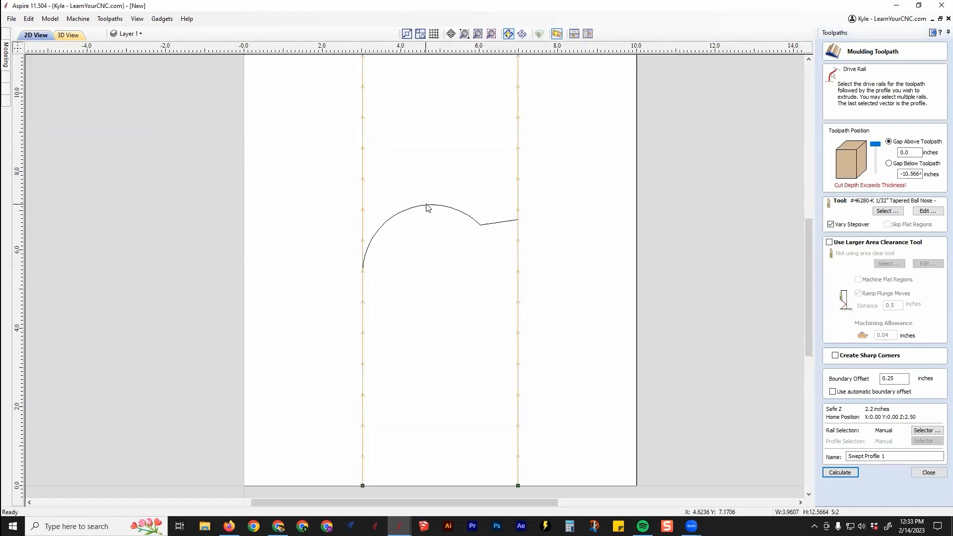
{"action": "left_click", "coordinate": [563, 198]}
{"action": "left_click", "coordinate": [364, 166]}
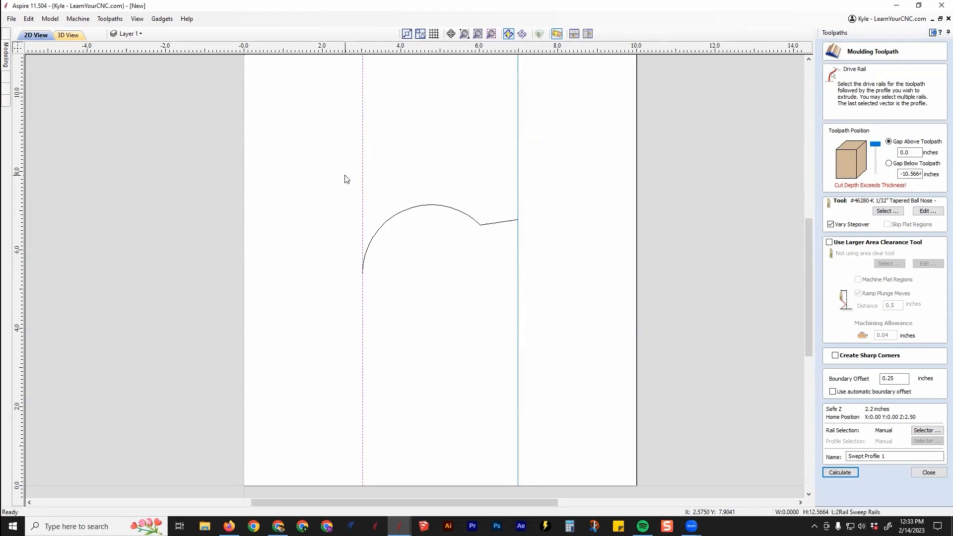
{"action": "left_click", "coordinate": [417, 208], "text": "shift"}
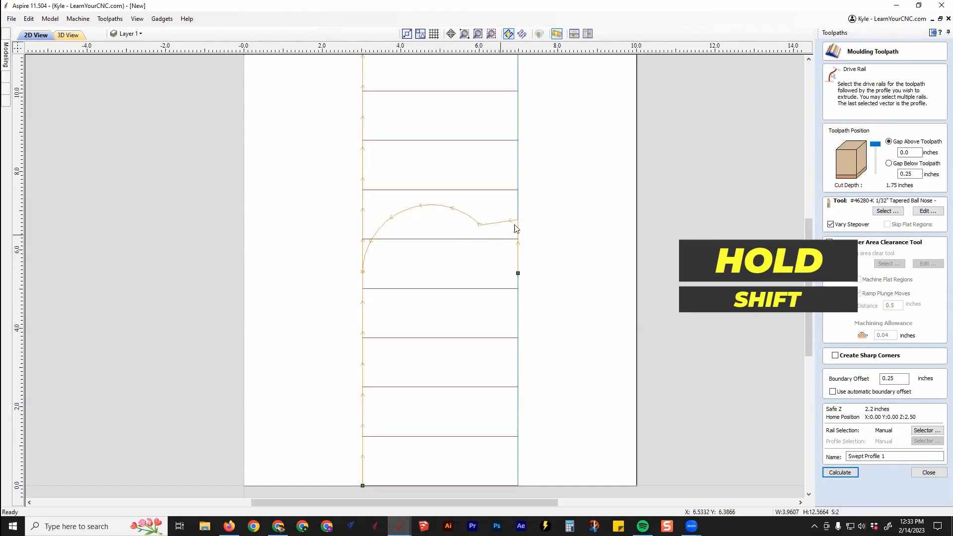
{"action": "scroll", "coordinate": [414, 258], "scroll_direction": "down", "scroll_amount": 2}
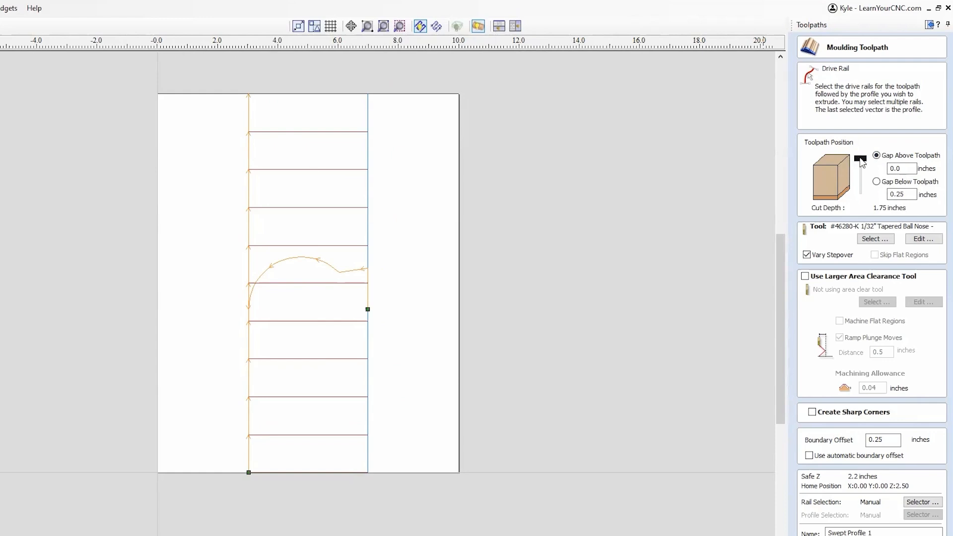
Set the moulding toolpath's gap above to 0.25 inches and its tool to Ball Nose (1/4") - Upcut
{"action": "left_click_drag", "start_coordinate": [861, 165], "coordinate": [867, 205]}
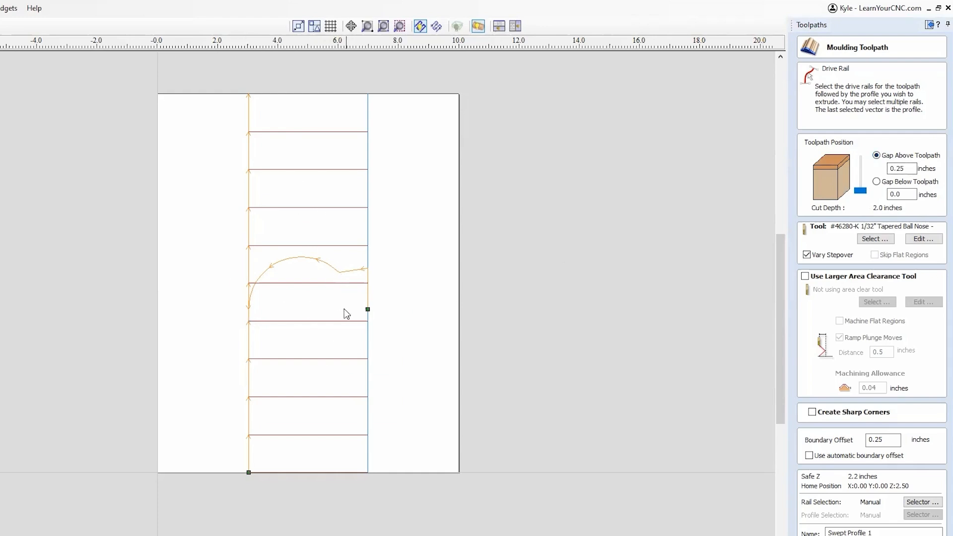
{"action": "scroll", "coordinate": [346, 314], "scroll_direction": "up", "scroll_amount": 2}
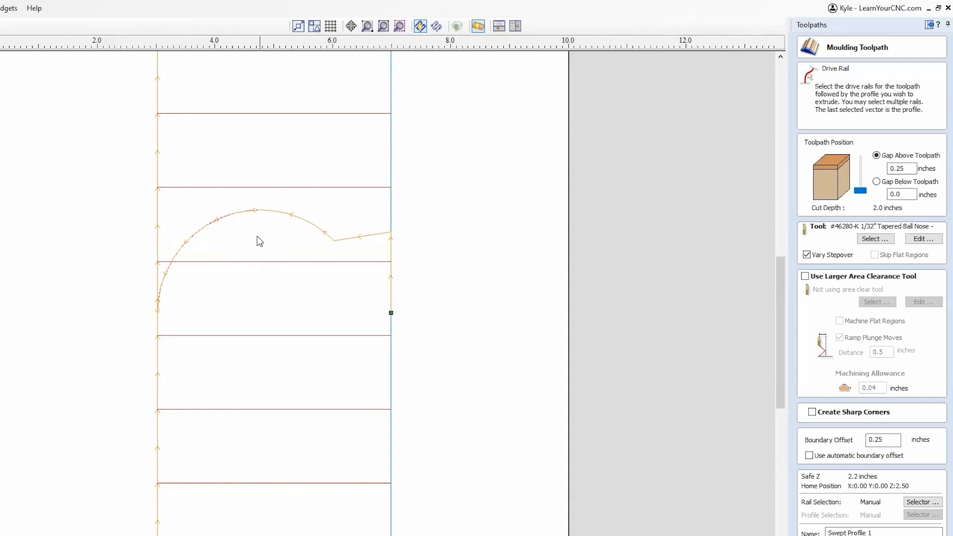
{"action": "left_click", "coordinate": [875, 239]}
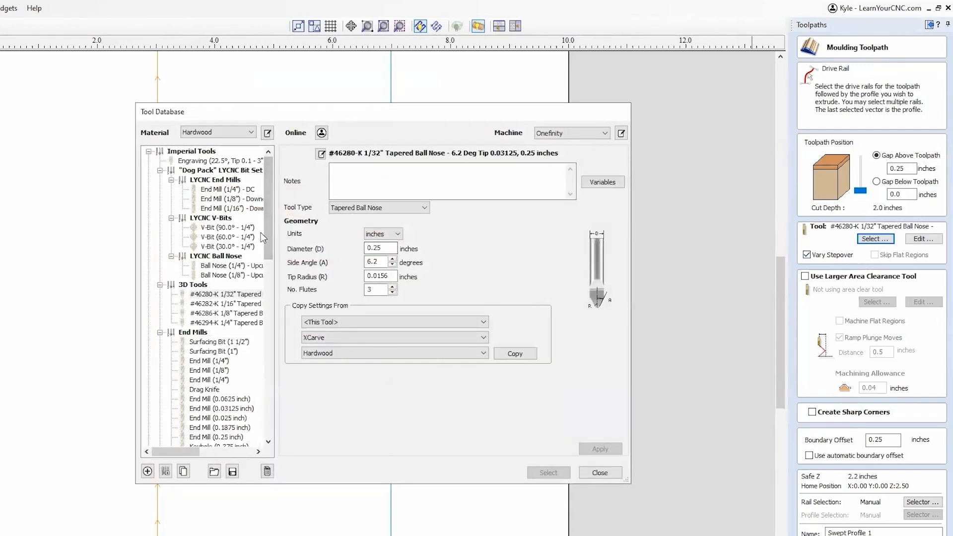
{"action": "mouse_move", "coordinate": [268, 219]}
{"action": "left_mouse_down"}
{"action": "mouse_move", "coordinate": [281, 244]}
{"action": "mouse_move", "coordinate": [278, 229]}
{"action": "left_mouse_up"}
{"action": "left_click", "coordinate": [232, 238]}
{"action": "left_click", "coordinate": [546, 473]}
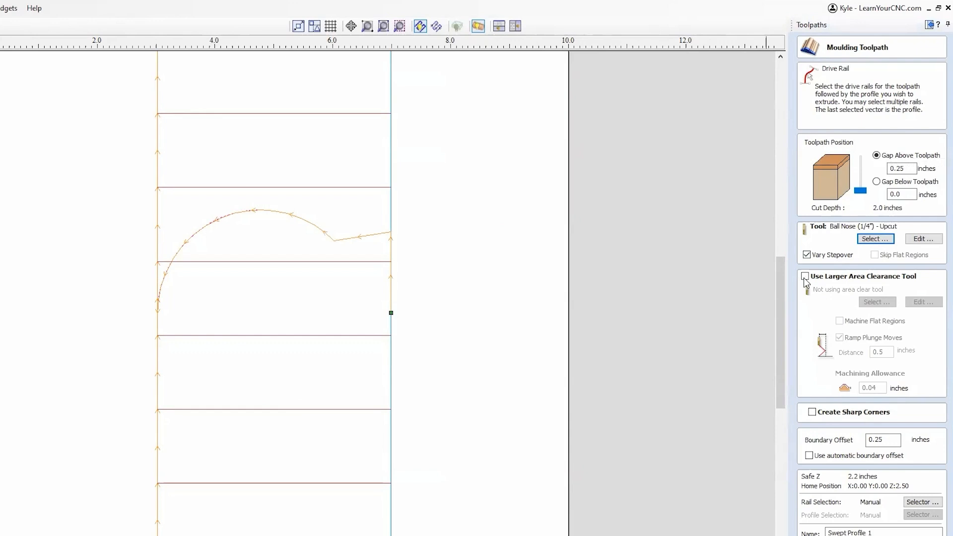
Enable the larger area clearance tool and assign Ball Nose (1/4") - Upcut to it
{"action": "left_click", "coordinate": [805, 276]}
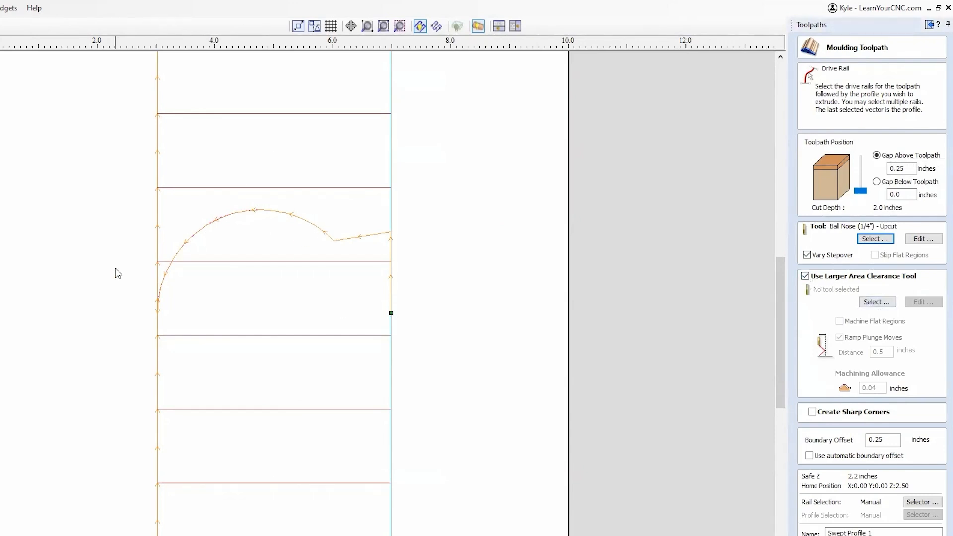
{"action": "left_click", "coordinate": [868, 302]}
{"action": "left_click", "coordinate": [226, 228]}
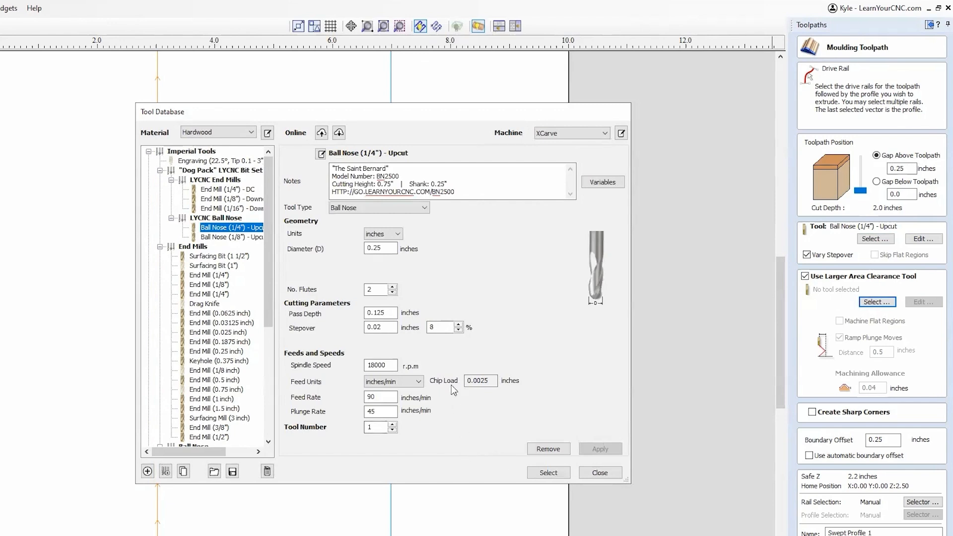
{"action": "left_click", "coordinate": [433, 329]}
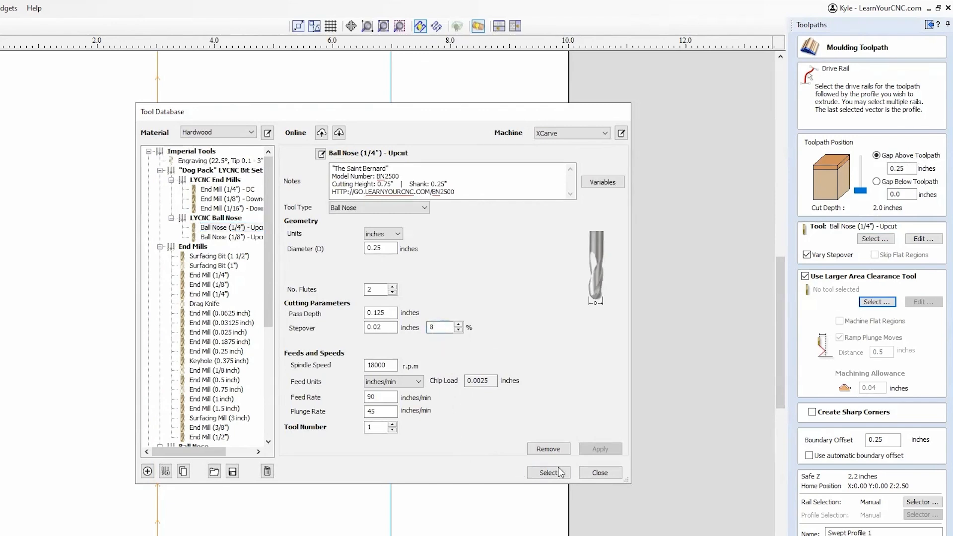
{"action": "left_click", "coordinate": [542, 474]}
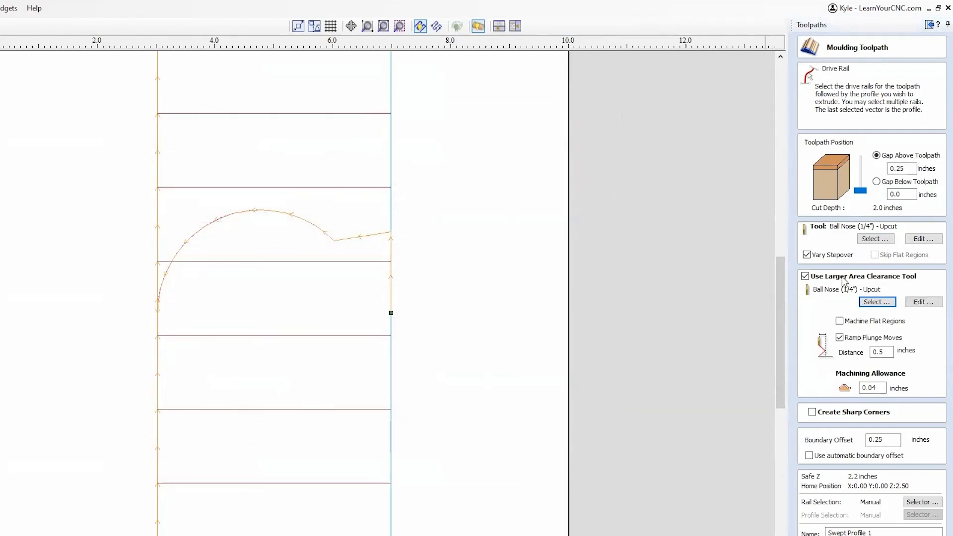
Set the main moulding tool's stepover to 40% and calculate the Swept Profile 1 toolpath
{"action": "left_click", "coordinate": [923, 240]}
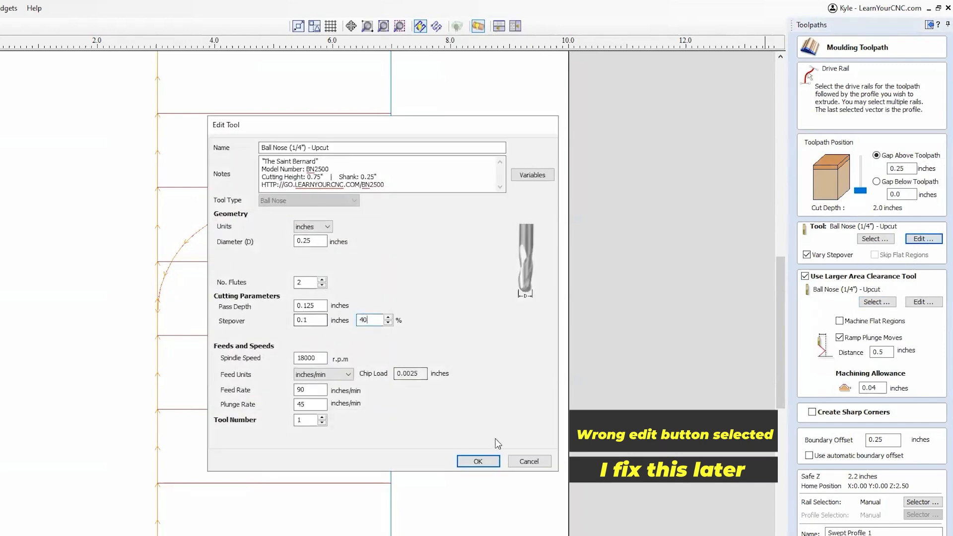
{"action": "left_click", "coordinate": [478, 461]}
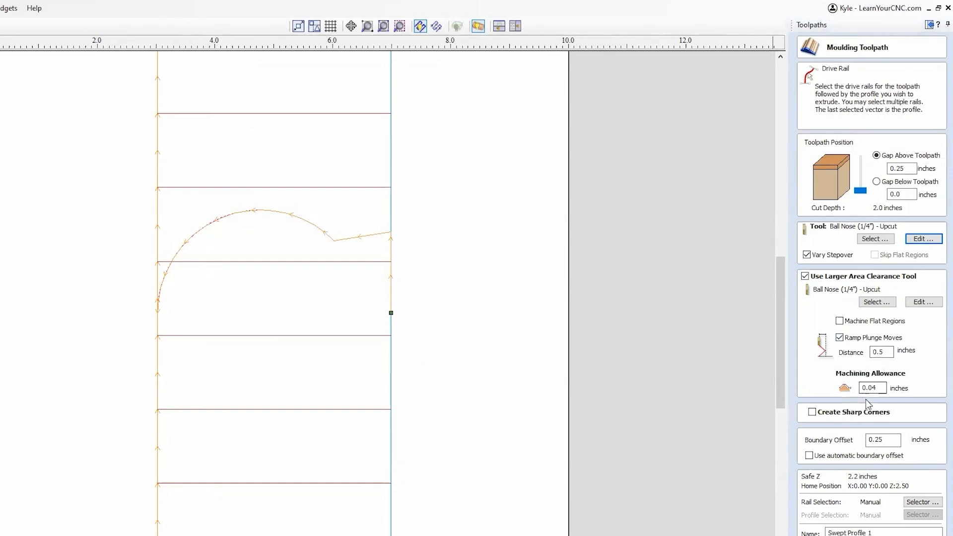
{"action": "double_click", "coordinate": [880, 389]}
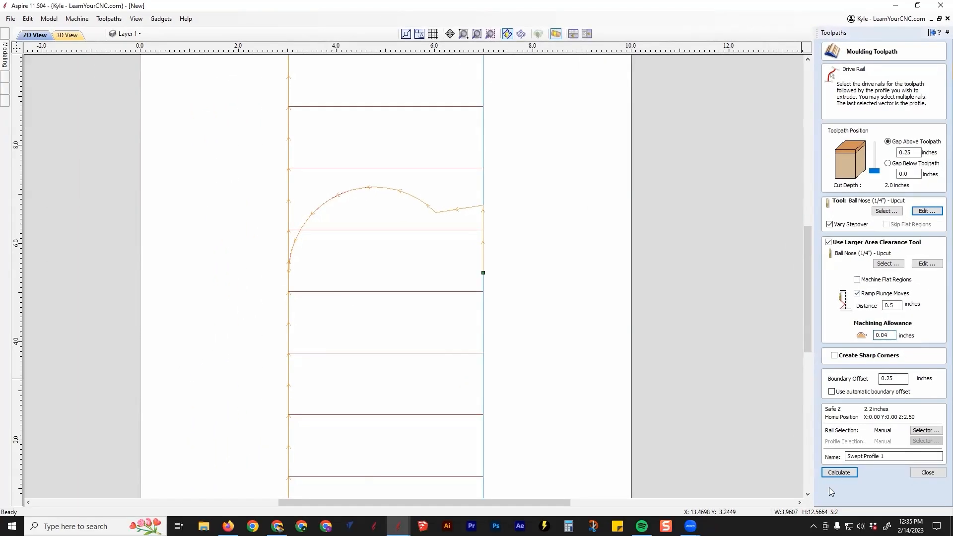
{"action": "left_click", "coordinate": [835, 472]}
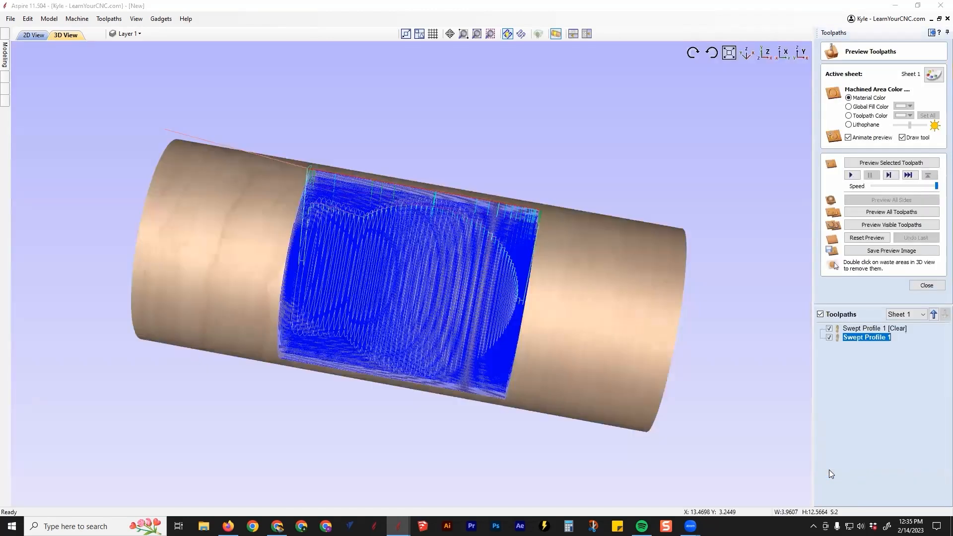
Examine the Swept Profile 1 [Clear] and Swept Profile 1 toolpaths on the cylinder by displaying each one separately
{"action": "left_click_drag", "start_coordinate": [402, 348], "coordinate": [424, 108]}
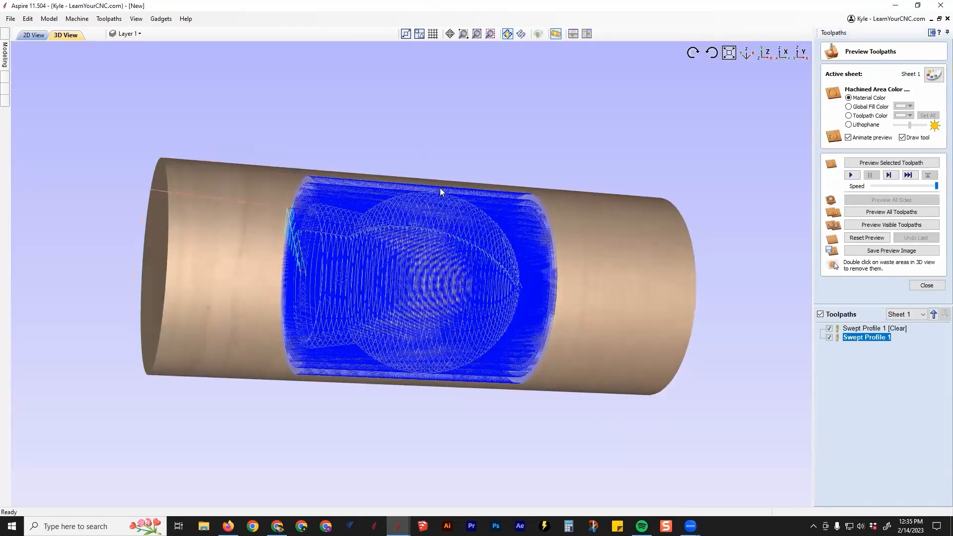
{"action": "left_click", "coordinate": [829, 338]}
{"action": "left_click_drag", "start_coordinate": [646, 383], "coordinate": [841, 403]}
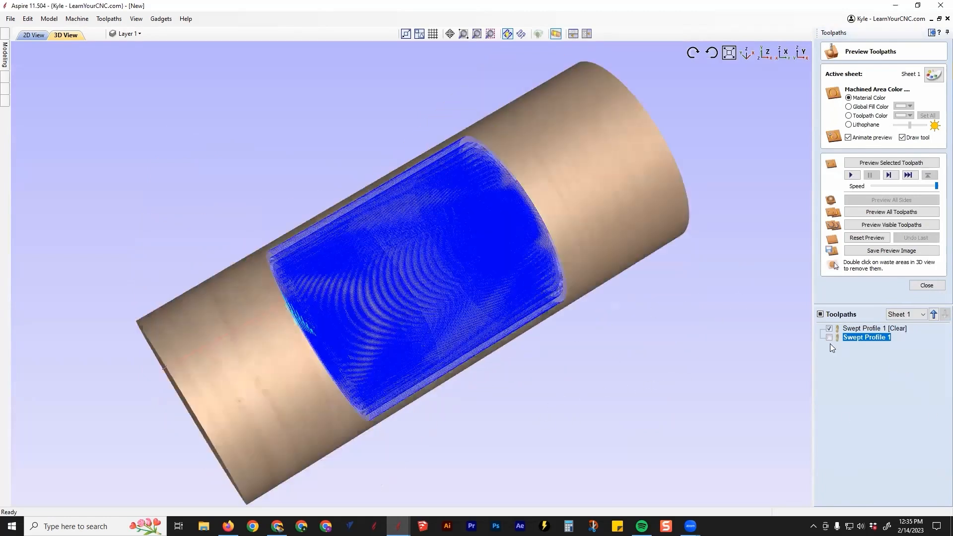
{"action": "left_click", "coordinate": [829, 328]}
{"action": "left_click", "coordinate": [829, 338]}
{"action": "left_click_drag", "start_coordinate": [473, 164], "coordinate": [432, 239]}
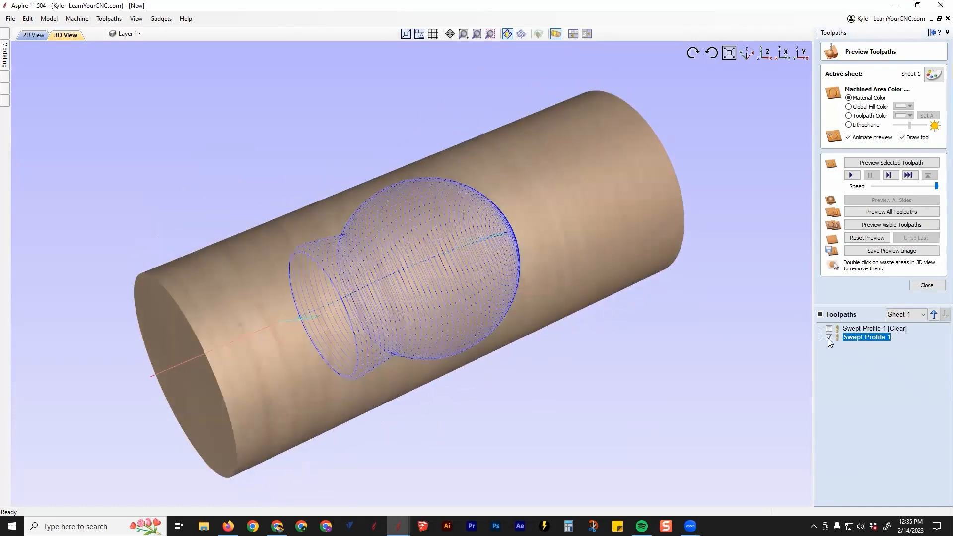
Simulate only the Swept Profile 1 [Clear] toolpath and inspect the roughed ball, collar and thin connecting necks
{"action": "left_click", "coordinate": [829, 337]}
{"action": "left_click", "coordinate": [829, 328]}
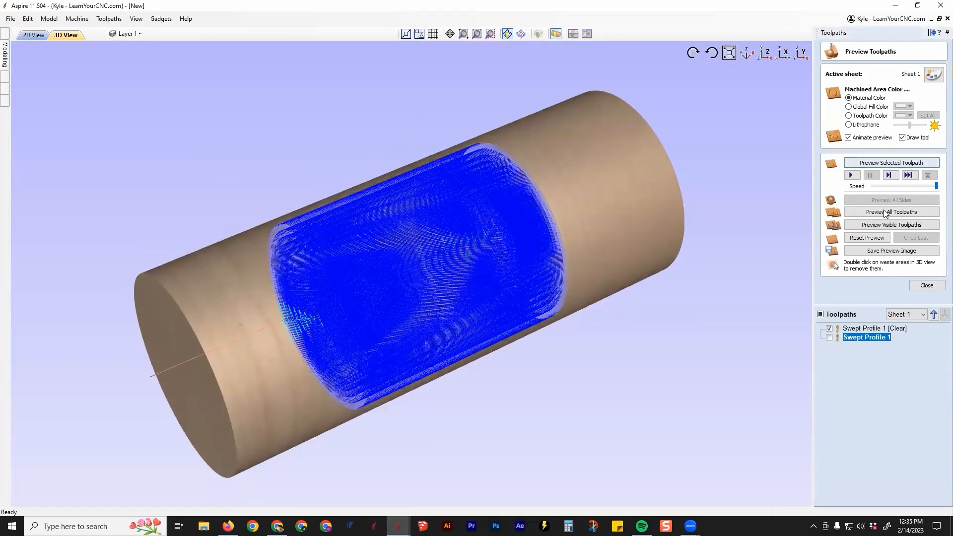
{"action": "left_click", "coordinate": [886, 225]}
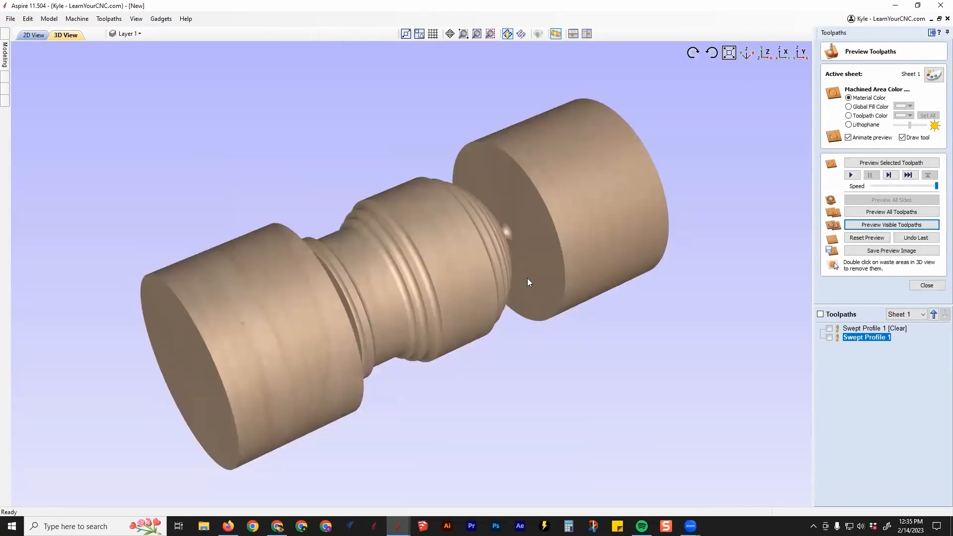
{"action": "left_click_drag", "start_coordinate": [527, 282], "coordinate": [332, 268]}
{"action": "left_click_drag", "start_coordinate": [309, 305], "coordinate": [277, 276]}
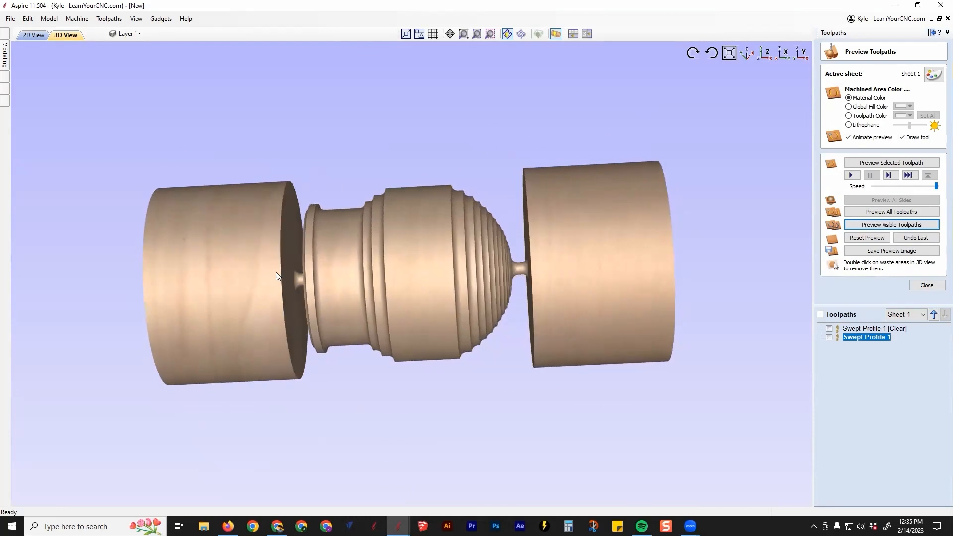
{"action": "scroll", "coordinate": [513, 270], "scroll_direction": "up", "scroll_amount": 3}
{"action": "left_click_drag", "start_coordinate": [500, 274], "coordinate": [250, 268]}
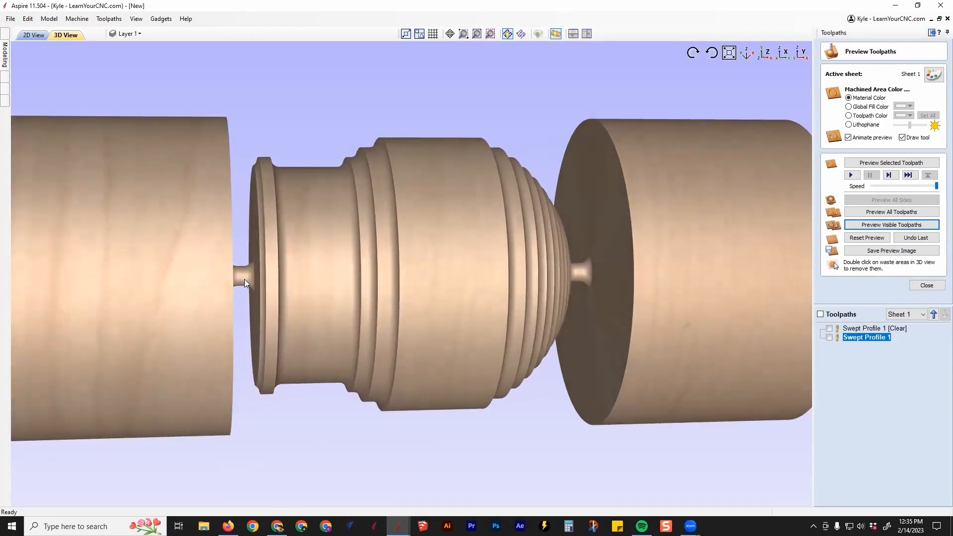
In the 2D drawing, draw a horizontal line about 0.375 inches long across the vertical segment at the collar end of the profile
{"action": "left_click", "coordinate": [41, 35]}
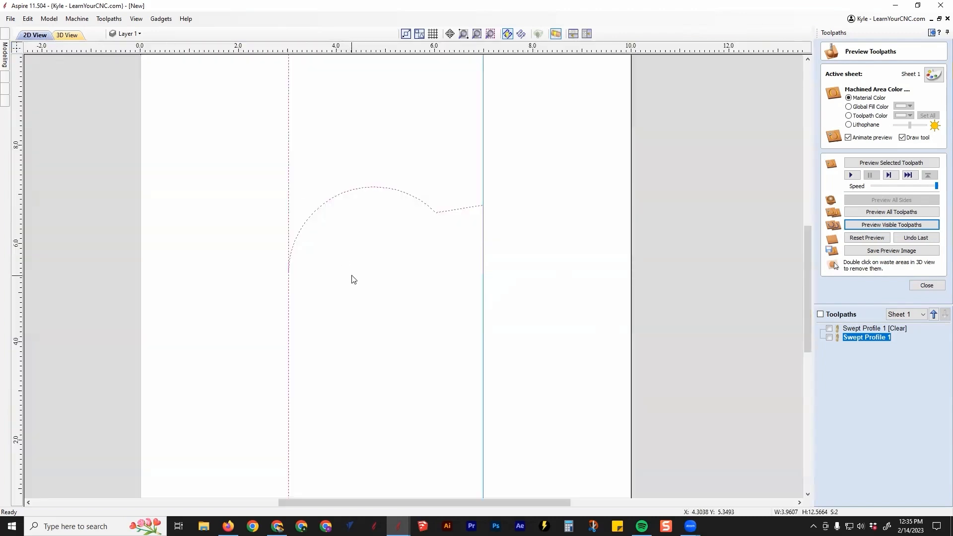
{"action": "key", "text": "F11"}
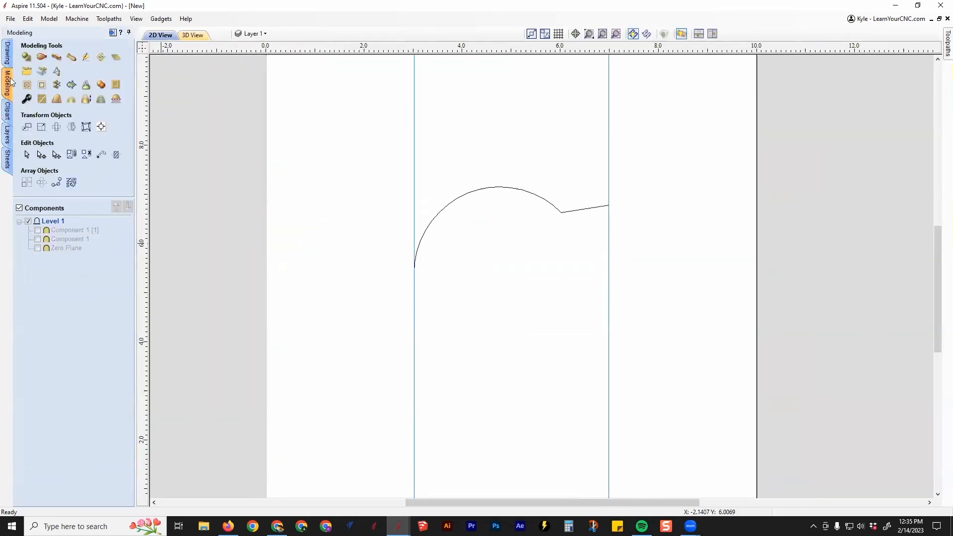
{"action": "left_click", "coordinate": [8, 63]}
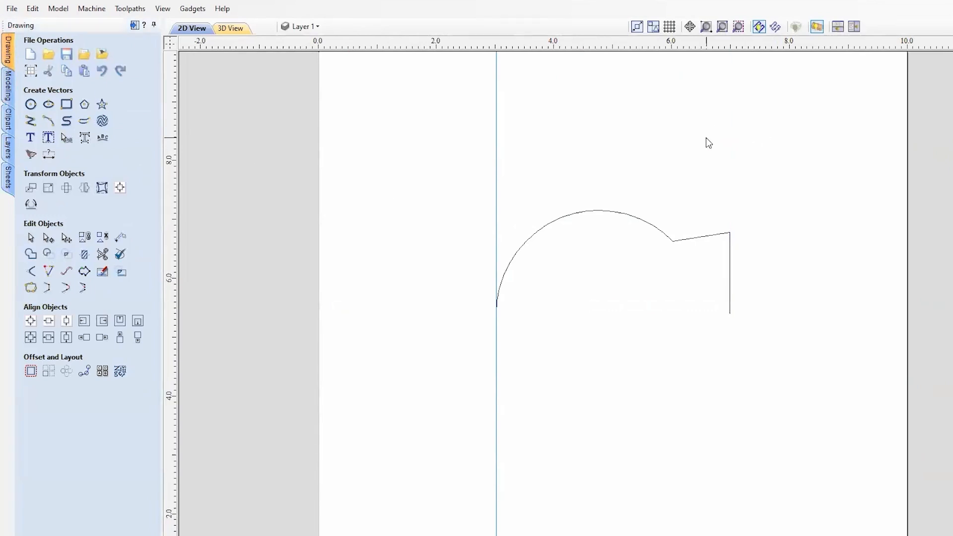
{"action": "left_click", "coordinate": [31, 120]}
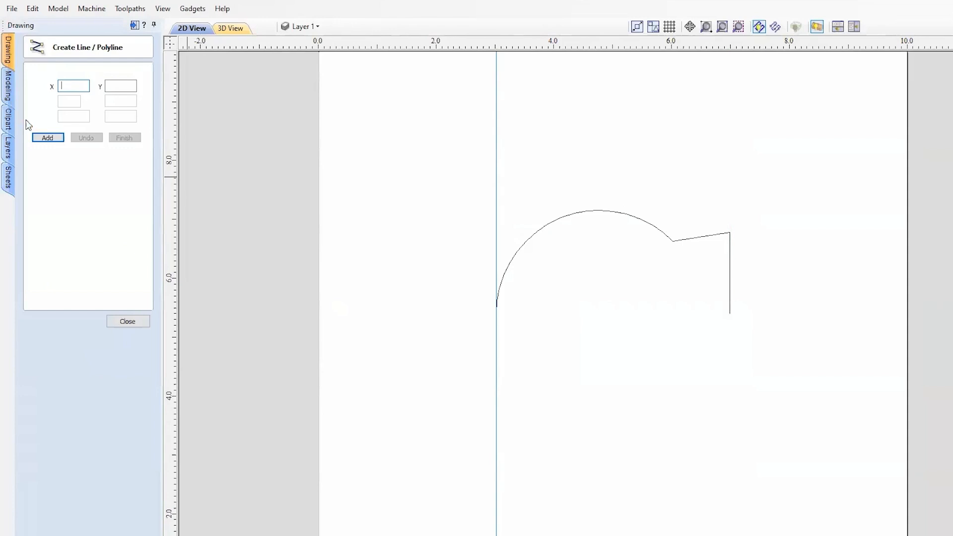
{"action": "scroll", "coordinate": [698, 267], "scroll_direction": "up", "scroll_amount": 3}
{"action": "scroll", "coordinate": [697, 267], "scroll_direction": "up", "scroll_amount": 2}
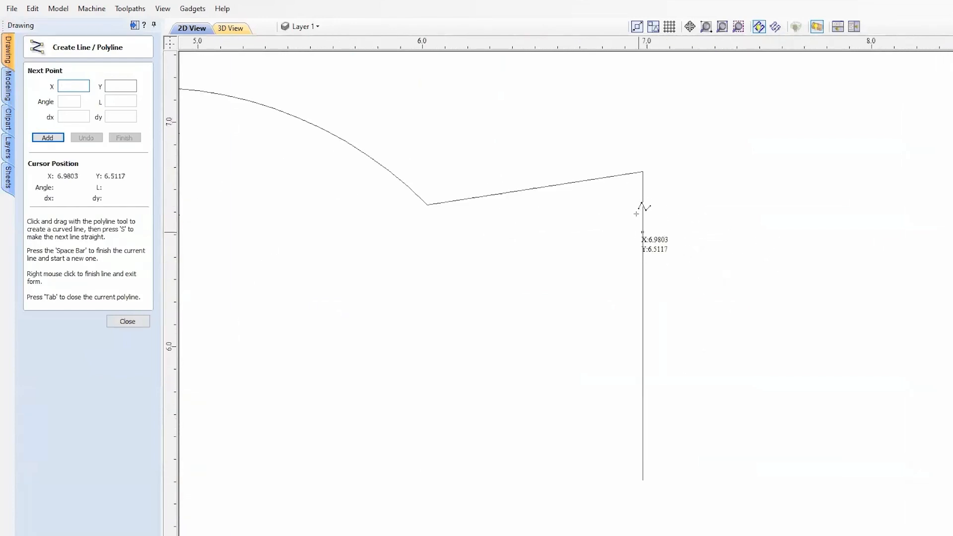
{"action": "left_click", "coordinate": [631, 224]}
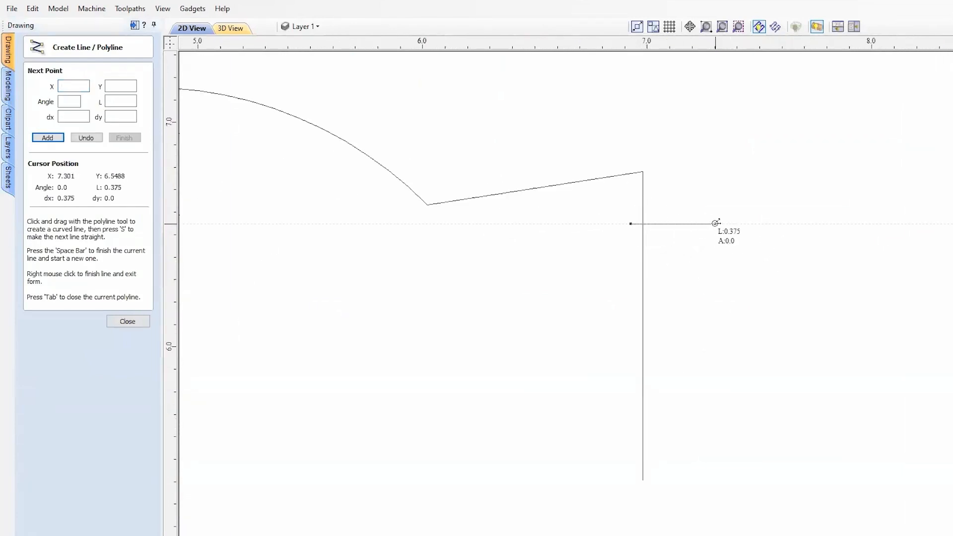
{"action": "left_click", "coordinate": [717, 224]}
{"action": "right_click", "coordinate": [750, 251]}
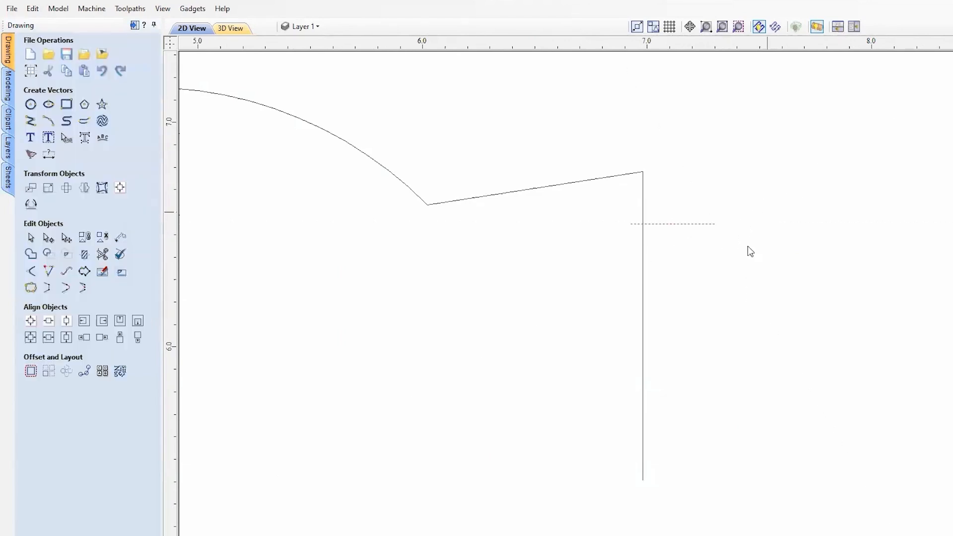
Trim the new line's inner overhang and the vertical segment below it so the collar end finishes in a short horizontal lead-out
{"action": "left_click", "coordinate": [102, 255]}
{"action": "left_click", "coordinate": [637, 224]}
{"action": "left_click", "coordinate": [644, 241]}
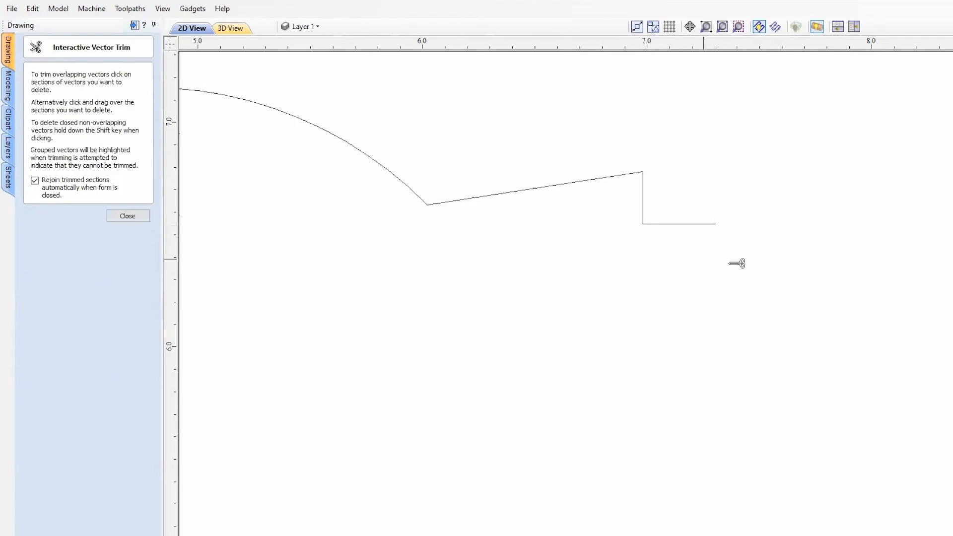
{"action": "key", "text": "Escape"}
{"action": "scroll", "coordinate": [646, 260], "scroll_direction": "down", "scroll_amount": 2}
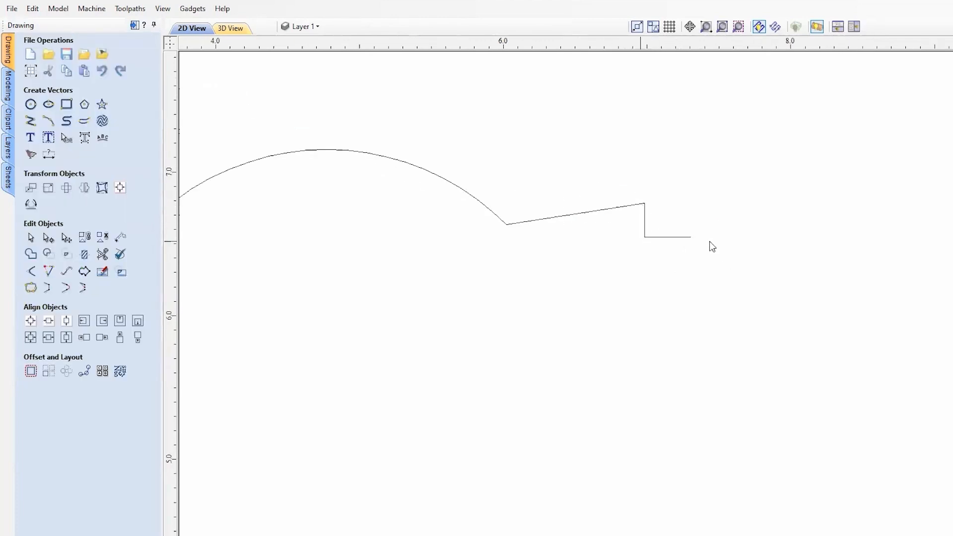
{"action": "scroll", "coordinate": [501, 273], "scroll_direction": "down", "scroll_amount": 3}
Draw a horizontal line about 0.55 inches long across the rail and the lower end of the ball's arc
{"action": "scroll", "coordinate": [408, 269], "scroll_direction": "up", "scroll_amount": 2}
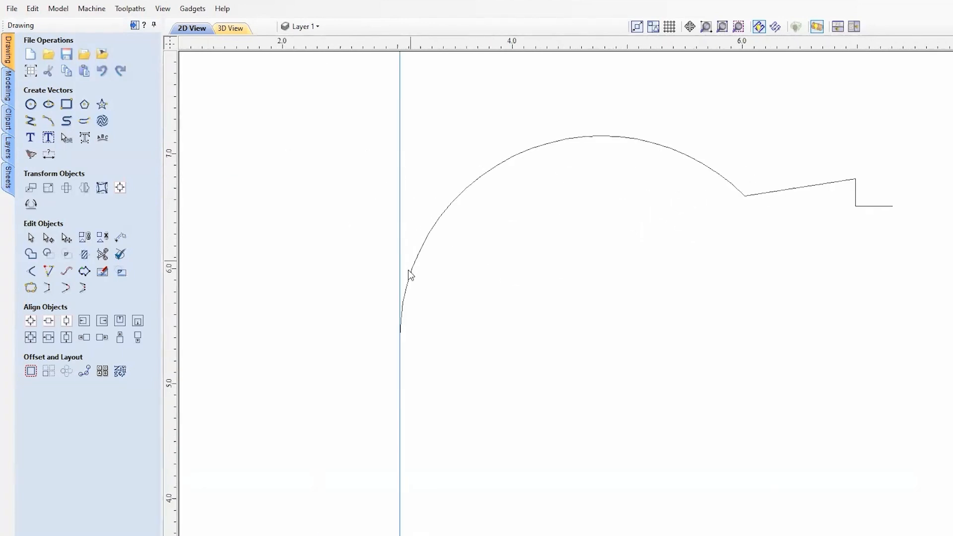
{"action": "scroll", "coordinate": [403, 328], "scroll_direction": "up", "scroll_amount": 3}
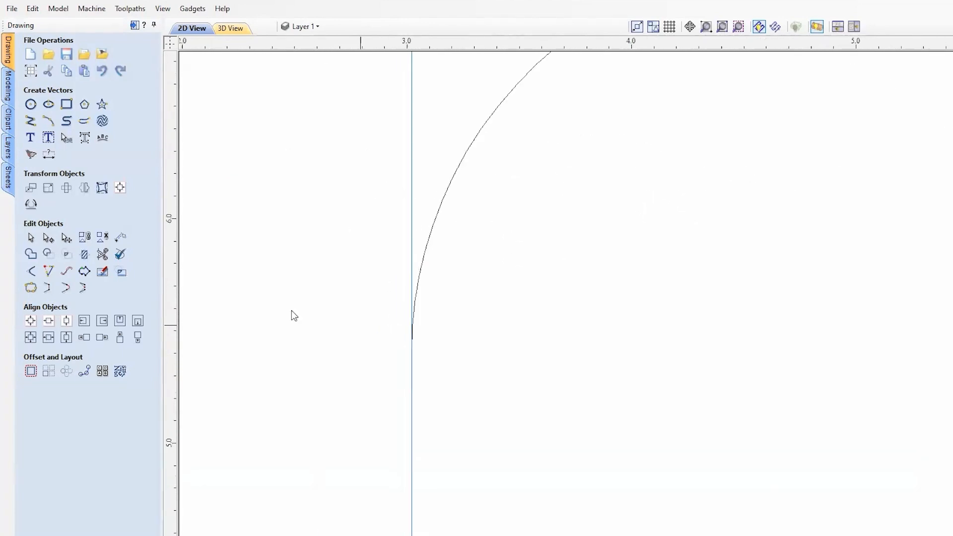
{"action": "left_click", "coordinate": [30, 120]}
{"action": "left_click", "coordinate": [319, 274]}
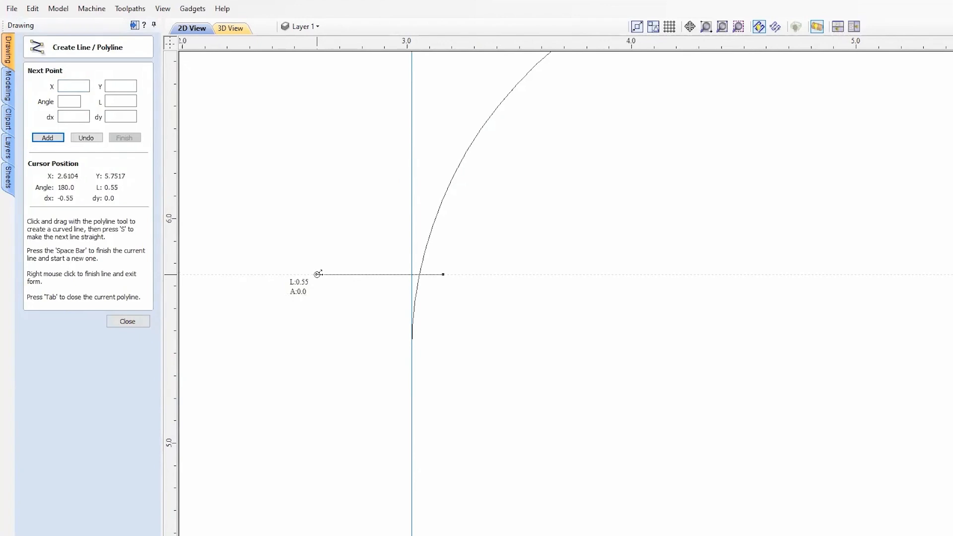
{"action": "right_click", "coordinate": [420, 302]}
Trim the arc below the new horizontal line and the line's overhang inside the ball
{"action": "left_click", "coordinate": [102, 254]}
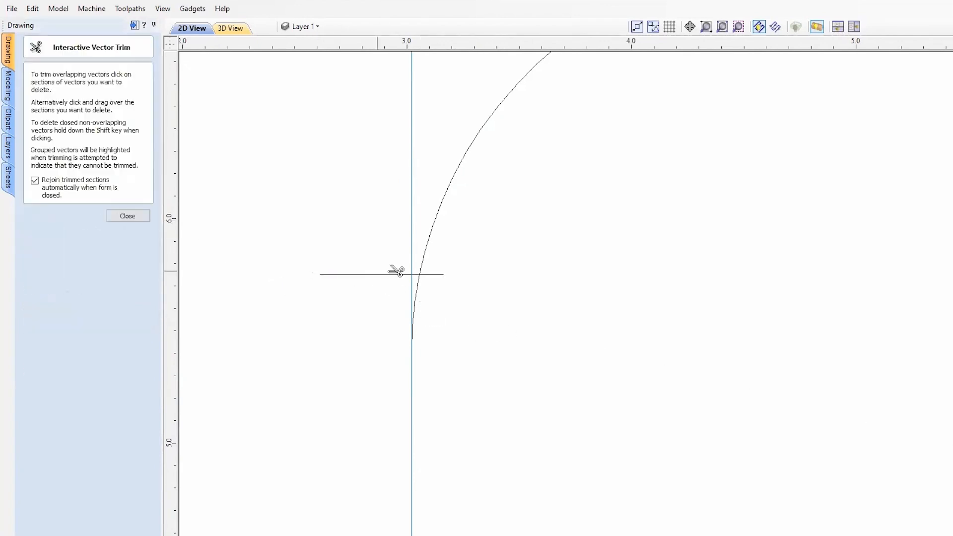
{"action": "scroll", "coordinate": [397, 273], "scroll_direction": "up", "scroll_amount": 3}
{"action": "left_click", "coordinate": [439, 288]}
{"action": "left_click", "coordinate": [476, 255]}
{"action": "scroll", "coordinate": [416, 326], "scroll_direction": "down", "scroll_amount": 4}
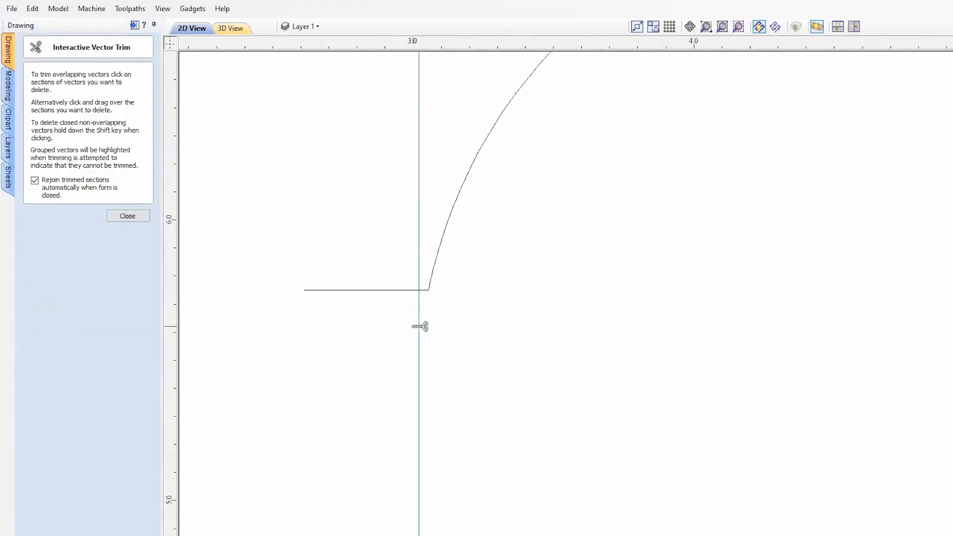
{"action": "key", "text": "Escape"}
{"action": "scroll", "coordinate": [380, 299], "scroll_direction": "down", "scroll_amount": 4}
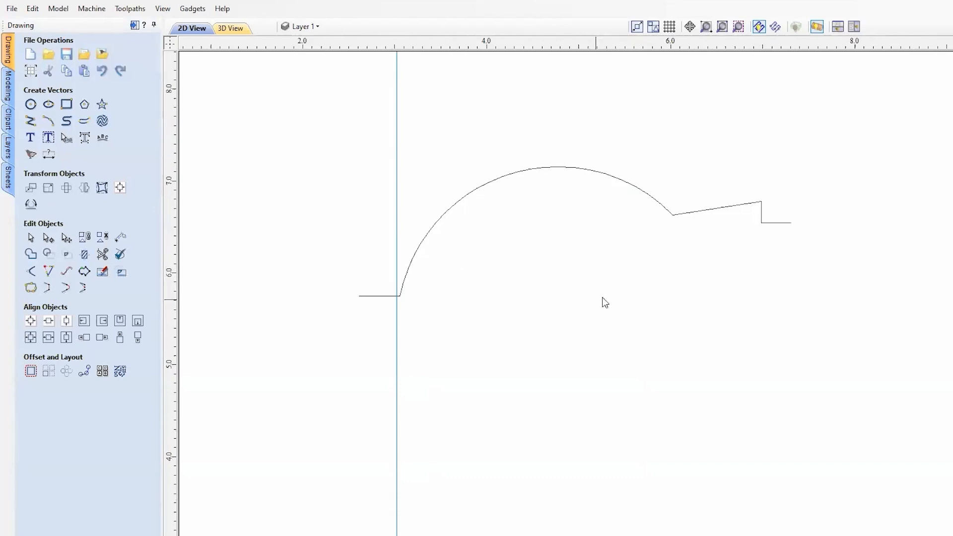
Undo the trims at the ball end of the profile
{"action": "left_click", "coordinate": [541, 168]}
{"action": "left_click", "coordinate": [424, 342]}
{"action": "key", "text": "ctrl+z"}
Align the horizontal line at the ball end with the bottom of the profile vector
{"action": "scroll", "coordinate": [402, 306], "scroll_direction": "up", "scroll_amount": 5}
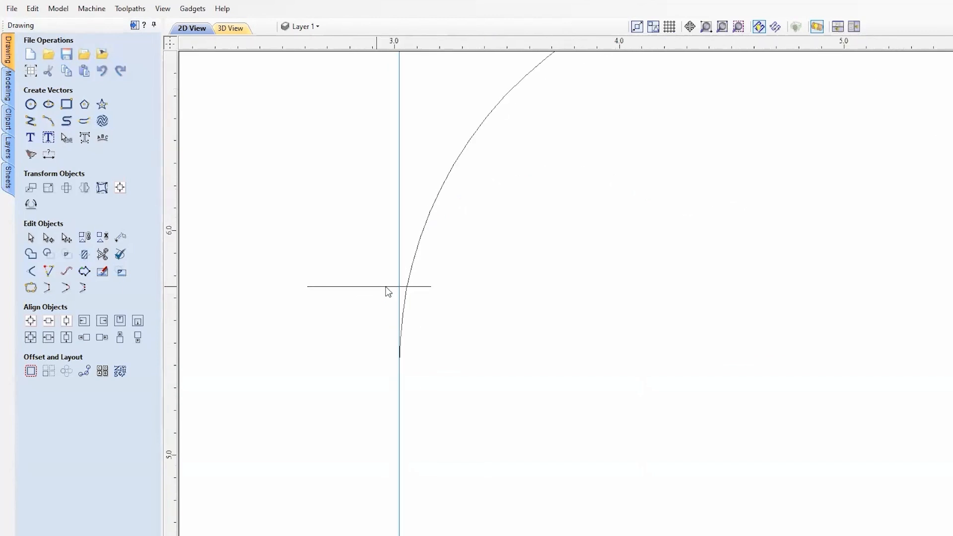
{"action": "left_click", "coordinate": [361, 288]}
{"action": "middle_click_drag", "start_coordinate": [322, 320], "coordinate": [433, 290]}
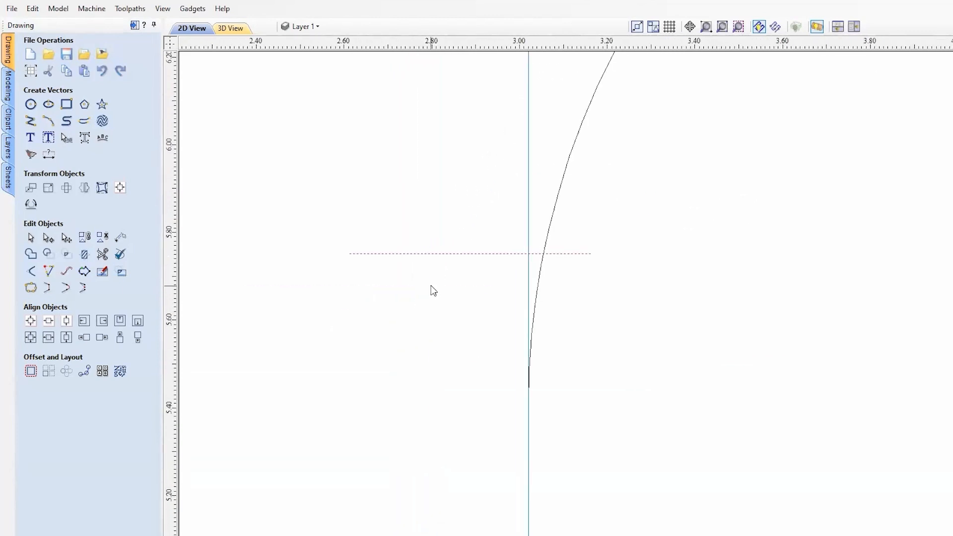
{"action": "left_click", "coordinate": [541, 265]}
{"action": "left_click", "coordinate": [138, 321]}
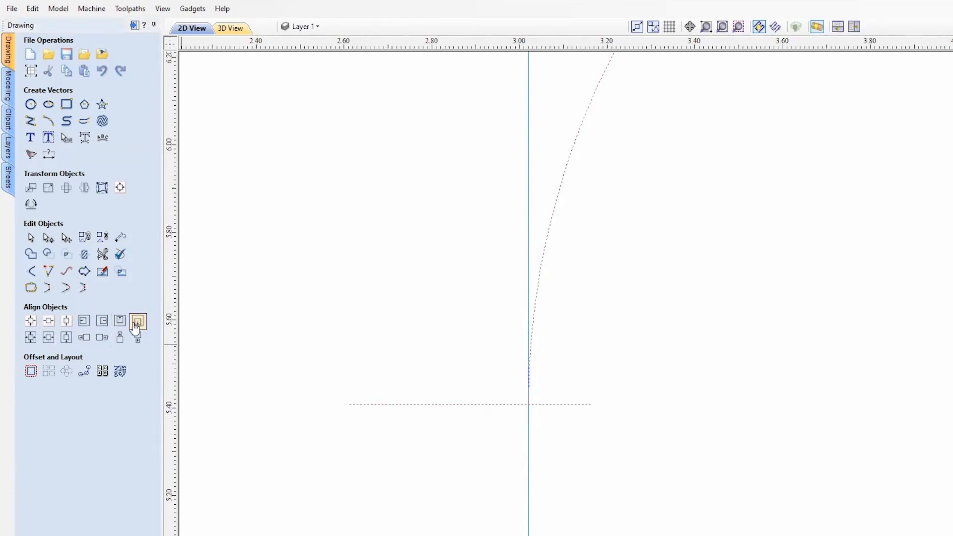
{"action": "scroll", "coordinate": [523, 419], "scroll_direction": "up", "scroll_amount": 2}
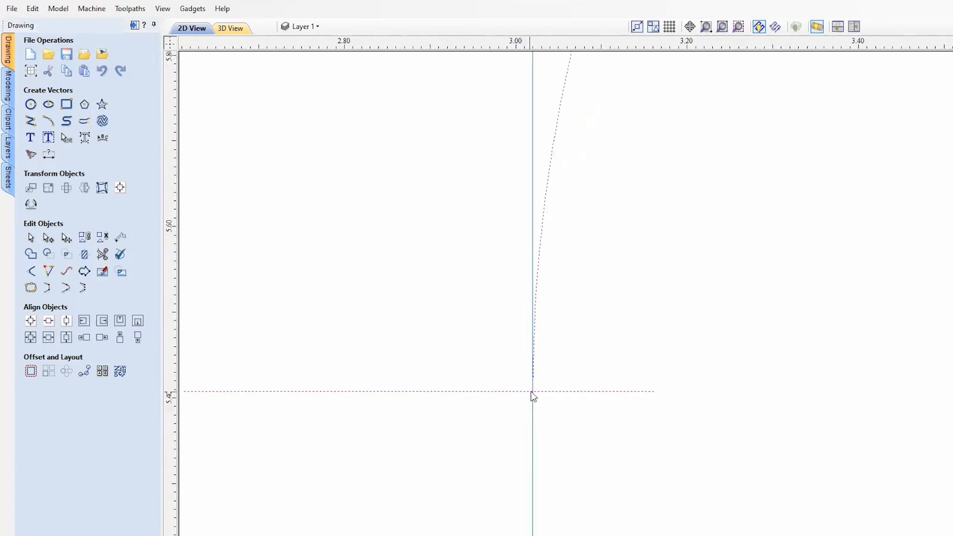
{"action": "scroll", "coordinate": [541, 375], "scroll_direction": "down", "scroll_amount": 3}
Move only the horizontal line by a relative Y distance of 0.5 inches
{"action": "left_click", "coordinate": [568, 414]}
{"action": "left_click", "coordinate": [564, 385]}
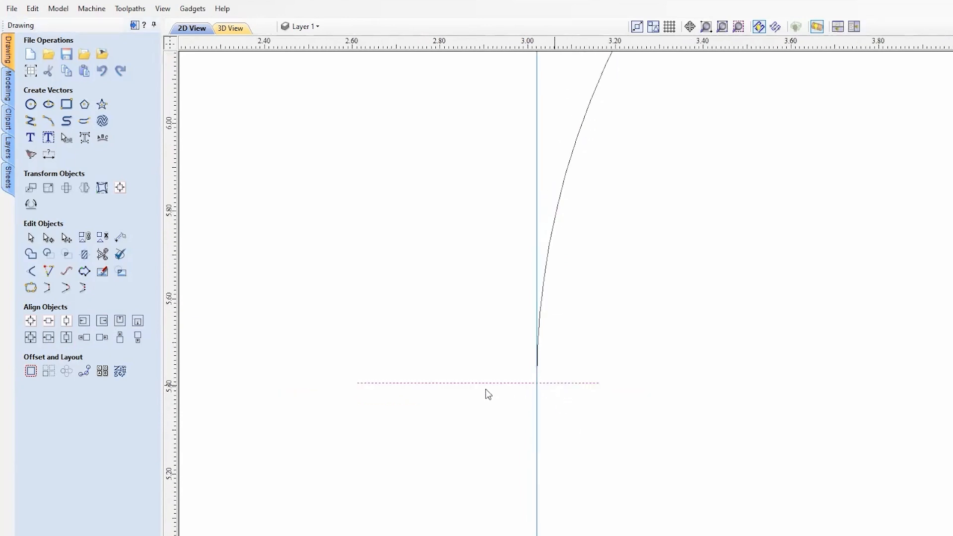
{"action": "left_click", "coordinate": [29, 190]}
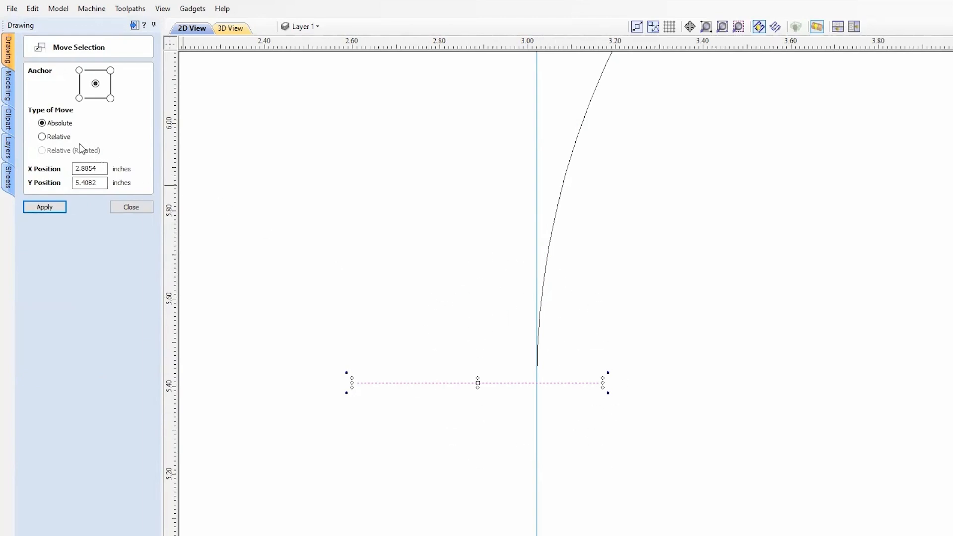
{"action": "left_click", "coordinate": [42, 137]}
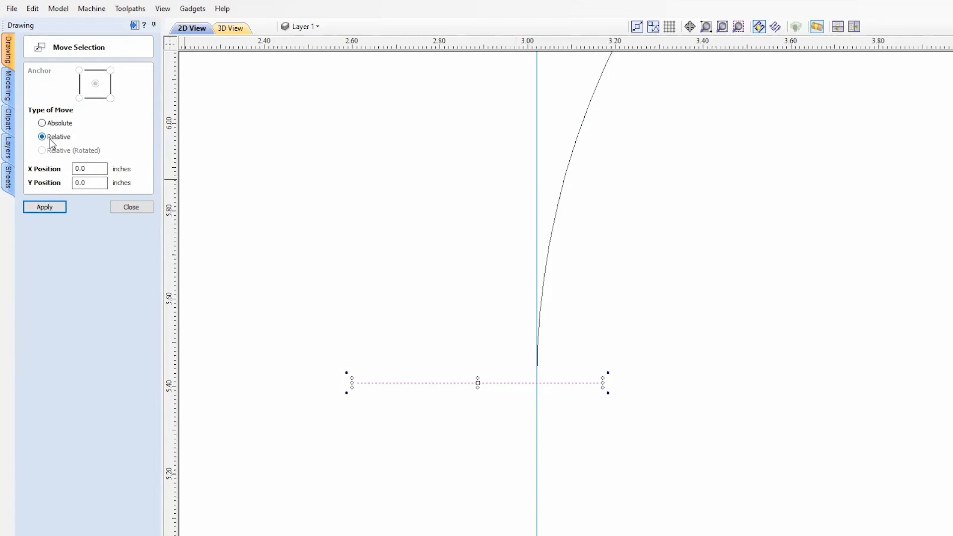
{"action": "left_click_drag", "start_coordinate": [87, 183], "coordinate": [78, 185]}
{"action": "type", "text": ".5"}
{"action": "left_click", "coordinate": [37, 208]}
{"action": "left_click", "coordinate": [133, 208]}
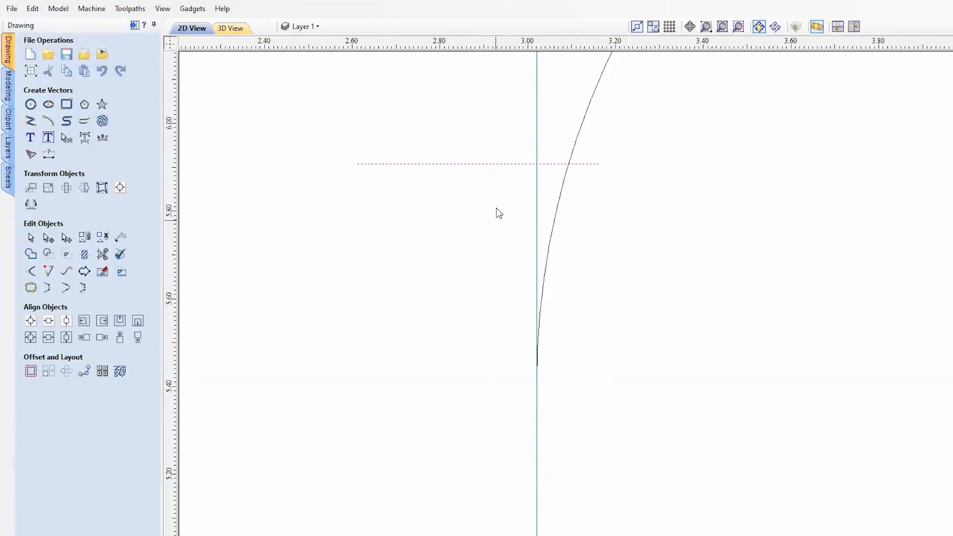
Trim the arc below the repositioned horizontal line and the line's overhang inside the ball
{"action": "scroll", "coordinate": [491, 334], "scroll_direction": "down", "scroll_amount": 2}
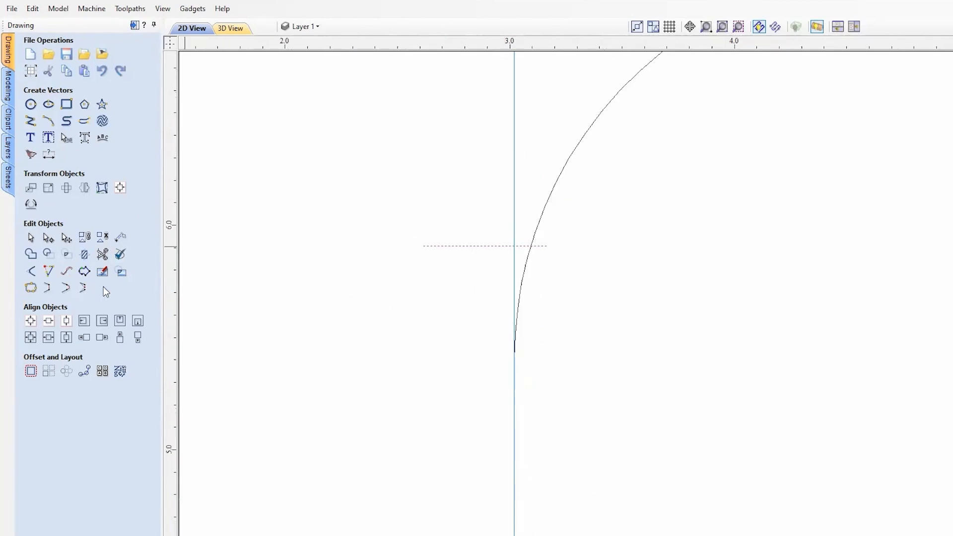
{"action": "left_click", "coordinate": [103, 255]}
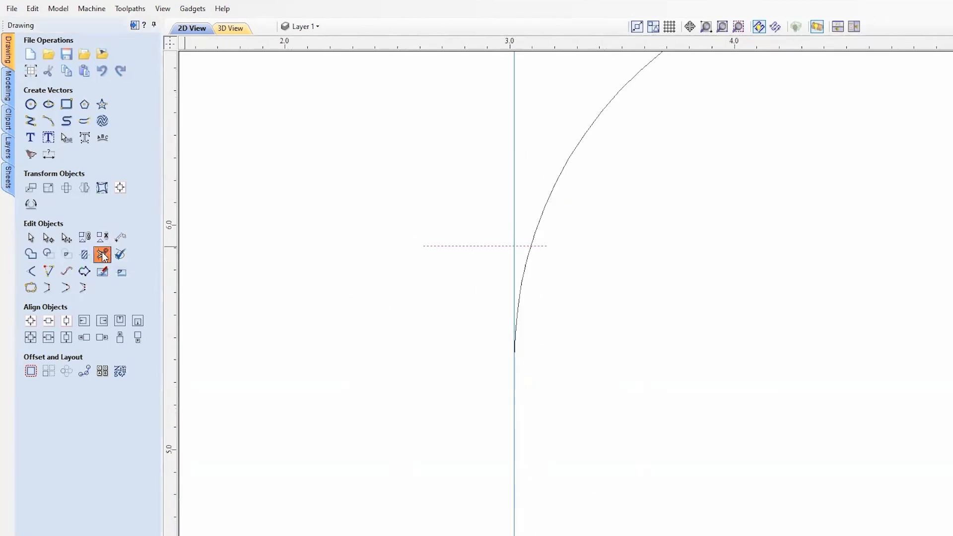
{"action": "left_click", "coordinate": [528, 263]}
{"action": "key", "text": "Escape"}
{"action": "scroll", "coordinate": [392, 310], "scroll_direction": "down", "scroll_amount": 4}
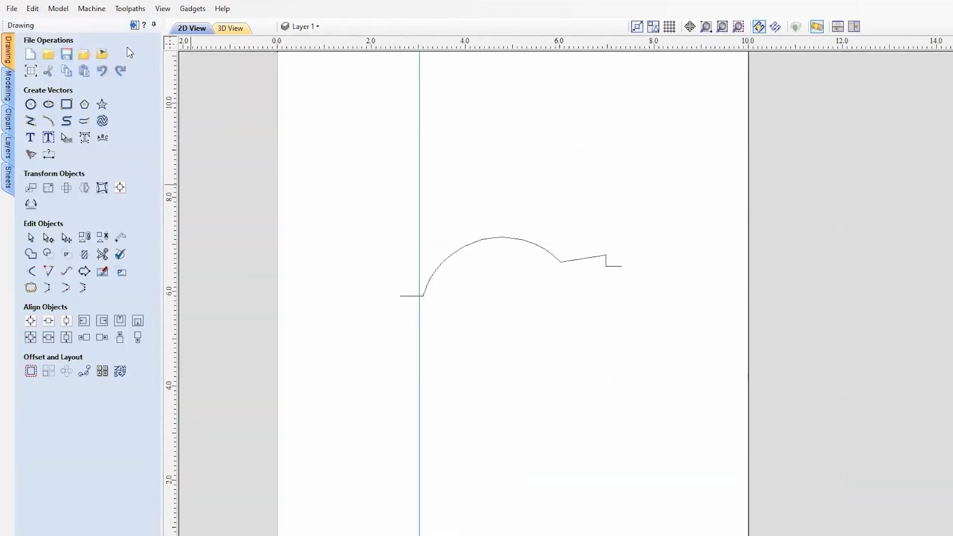
Align the vertical rail vector with the left end of the extended ball-and-collar profile
{"action": "left_click", "coordinate": [135, 25]}
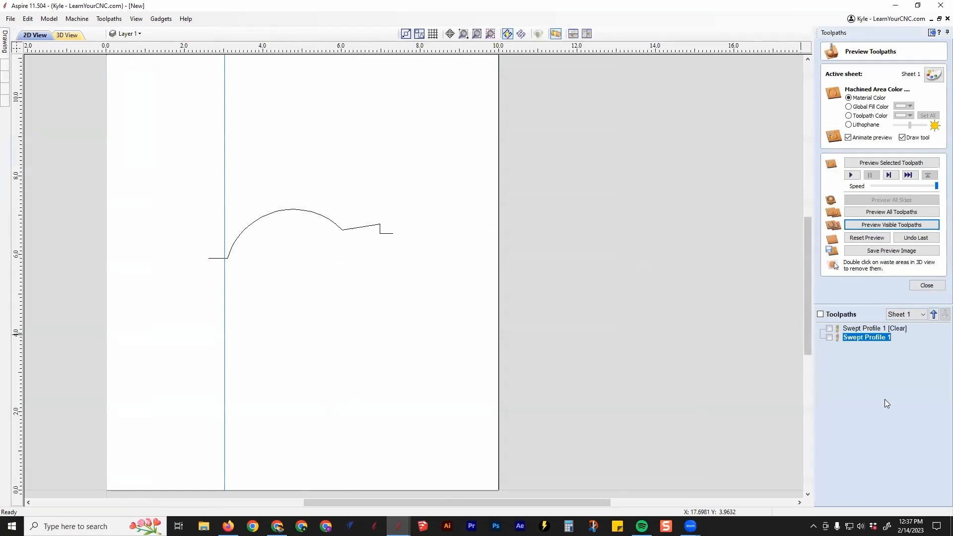
{"action": "middle_click_drag", "start_coordinate": [191, 290], "coordinate": [340, 268]}
{"action": "scroll", "coordinate": [355, 219], "scroll_direction": "up", "scroll_amount": 3}
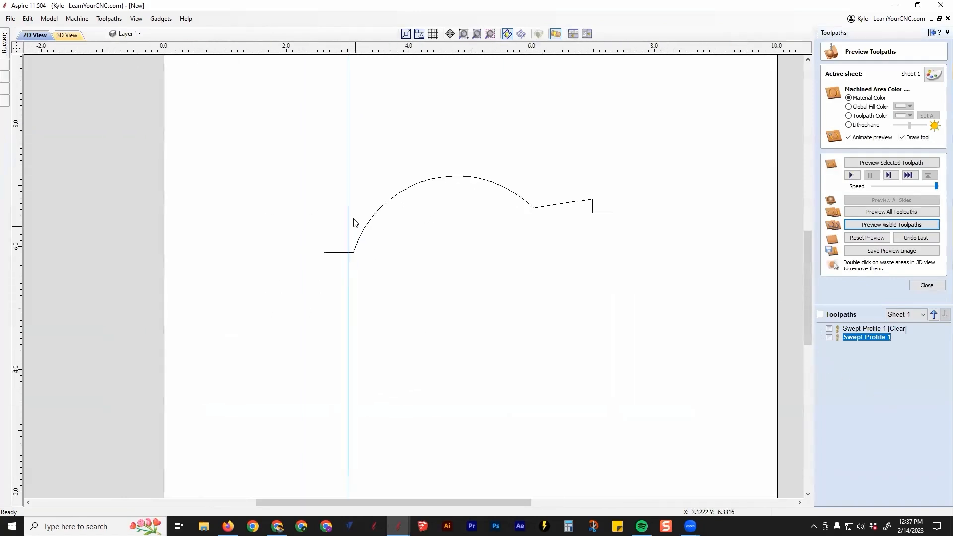
{"action": "scroll", "coordinate": [334, 282], "scroll_direction": "up", "scroll_amount": 3}
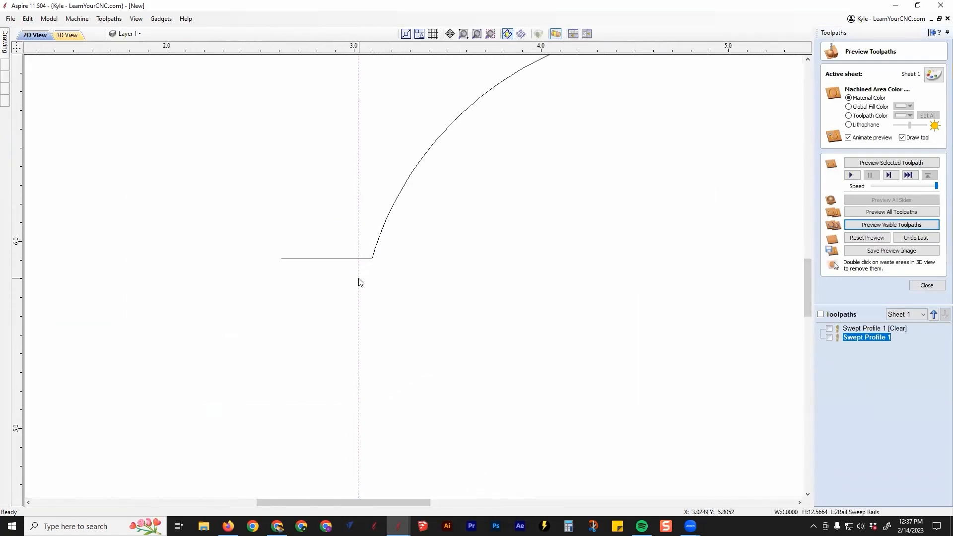
{"action": "scroll", "coordinate": [372, 260], "scroll_direction": "down", "scroll_amount": 5}
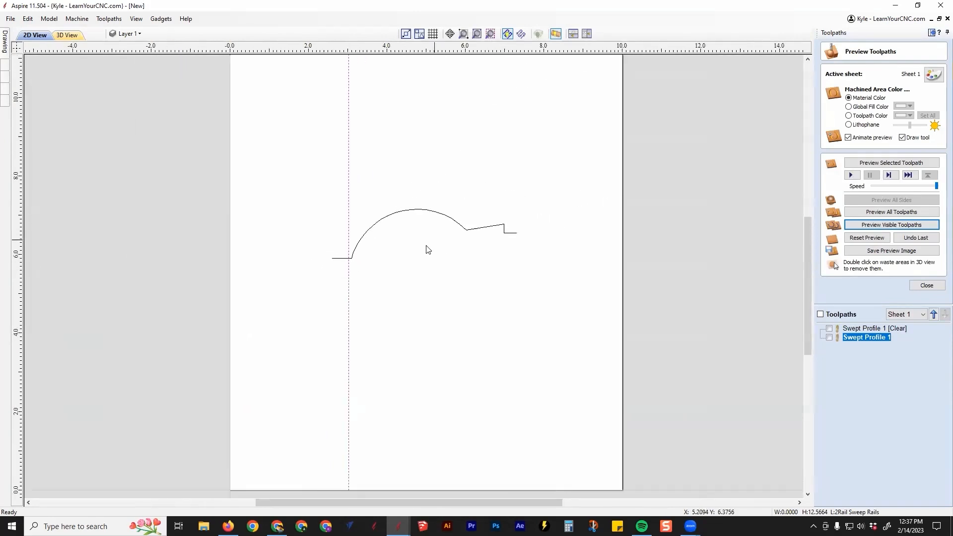
{"action": "key", "text": "F11"}
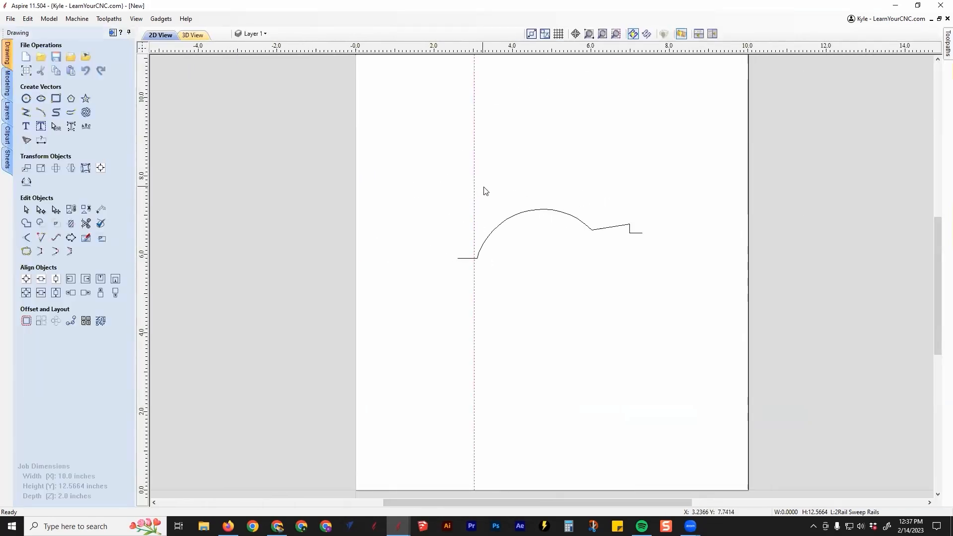
{"action": "left_click", "coordinate": [496, 230]}
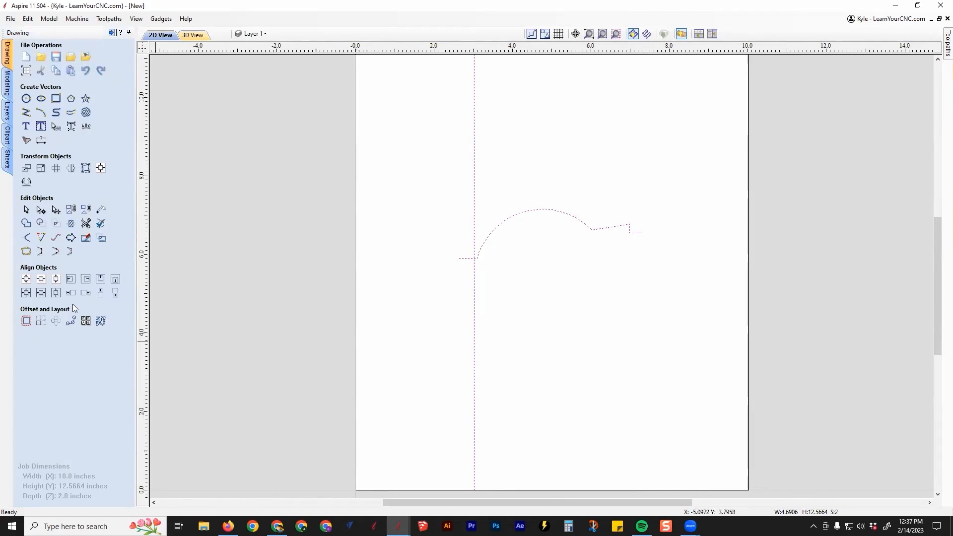
{"action": "left_click", "coordinate": [70, 280]}
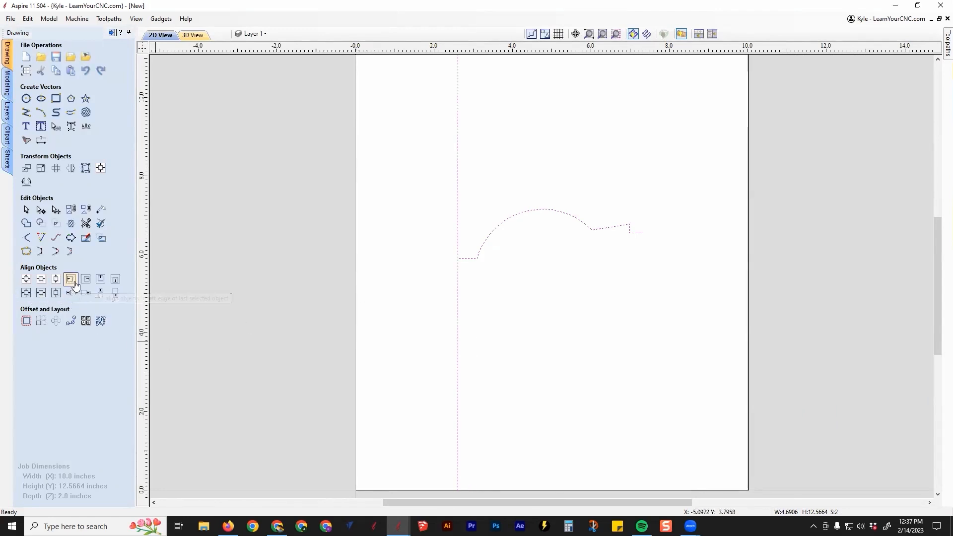
{"action": "left_click", "coordinate": [554, 276]}
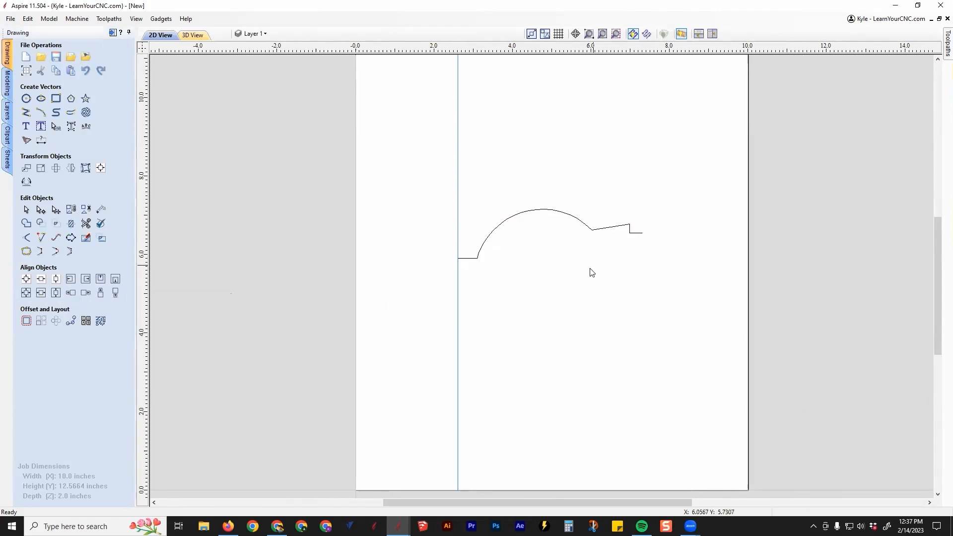
Reopen the swept profile clearance toolpath for editing, using the vertical line as drive rail and the ball-and-collar vector as profile
{"action": "key", "text": "F12"}
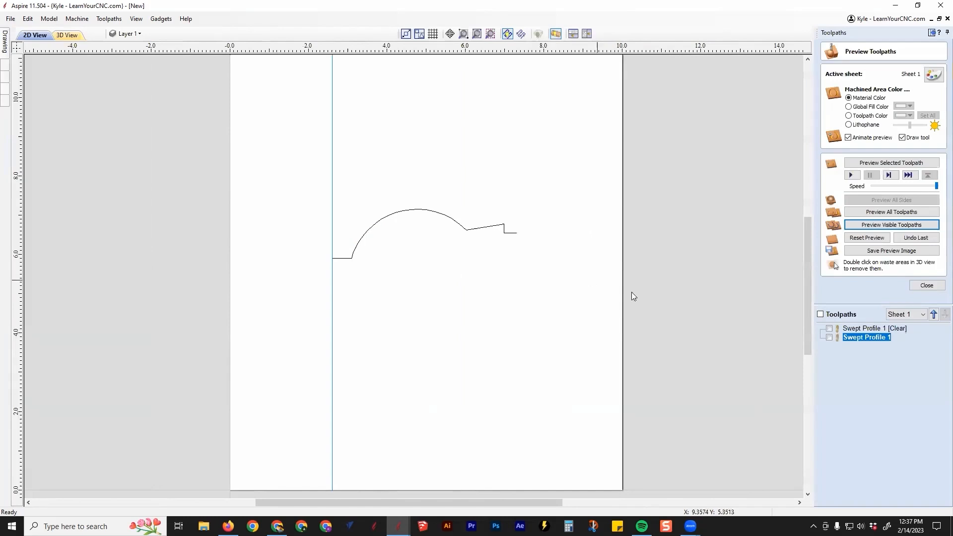
{"action": "double_click", "coordinate": [864, 330]}
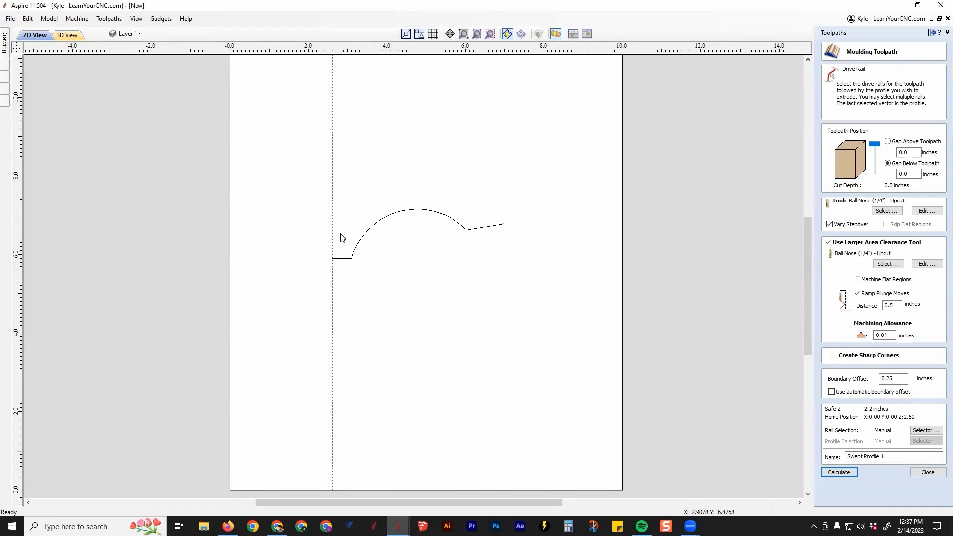
{"action": "left_click", "coordinate": [372, 228], "text": "shift"}
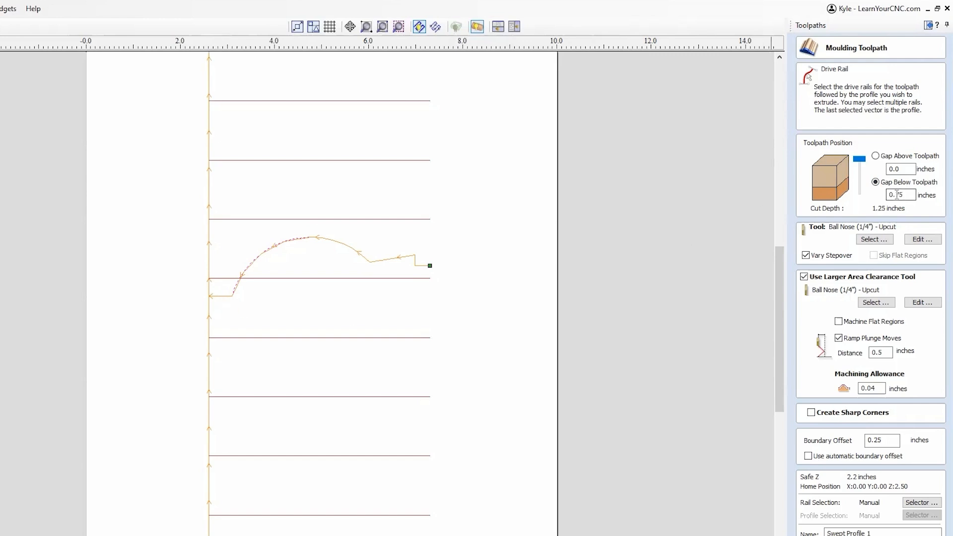
Recalculate the moulding toolpath with a 0.25-inch gap above, a 0.5-inch gap below and a 0.0-inch boundary offset
{"action": "left_click_drag", "start_coordinate": [895, 195], "coordinate": [911, 197]}
{"action": "type", "text": "5"}
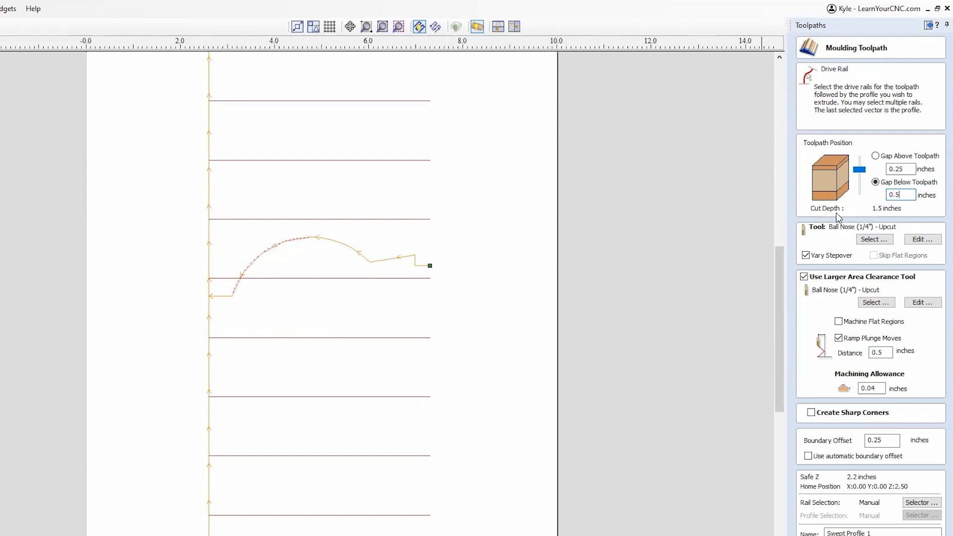
{"action": "scroll", "coordinate": [229, 328], "scroll_direction": "up", "scroll_amount": 2}
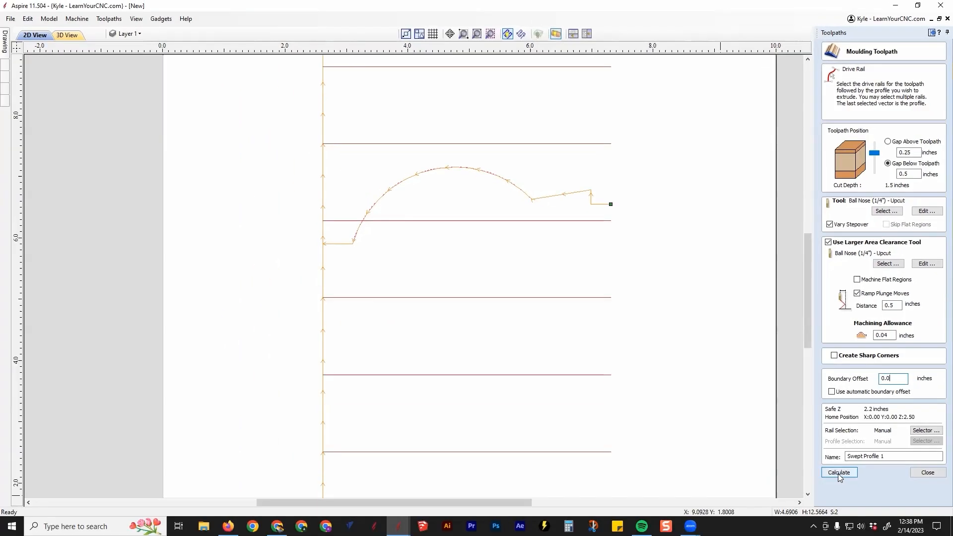
{"action": "left_click", "coordinate": [838, 473]}
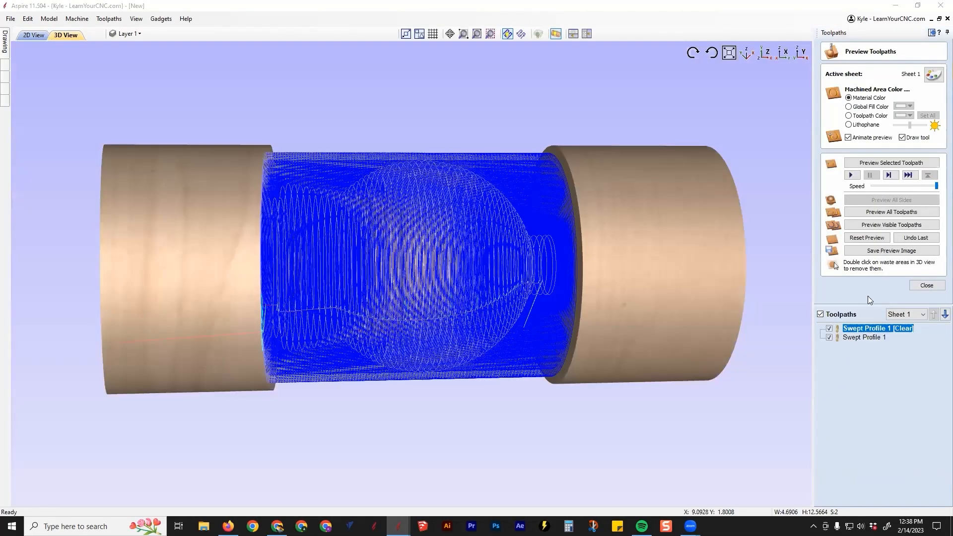
Reset the preview, simulate the clearance toolpath, and inspect the connecting necks at both ends of the form
{"action": "left_click", "coordinate": [869, 239]}
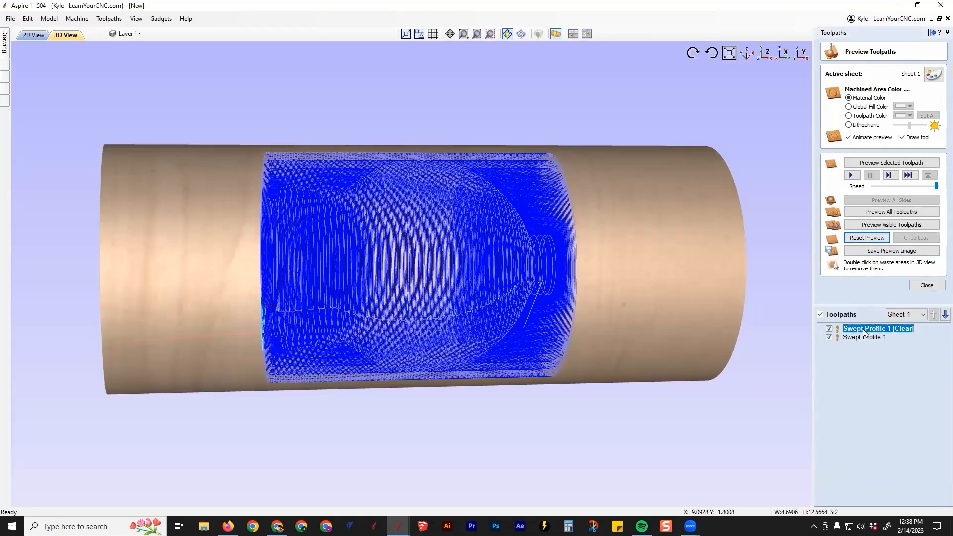
{"action": "left_click", "coordinate": [890, 166]}
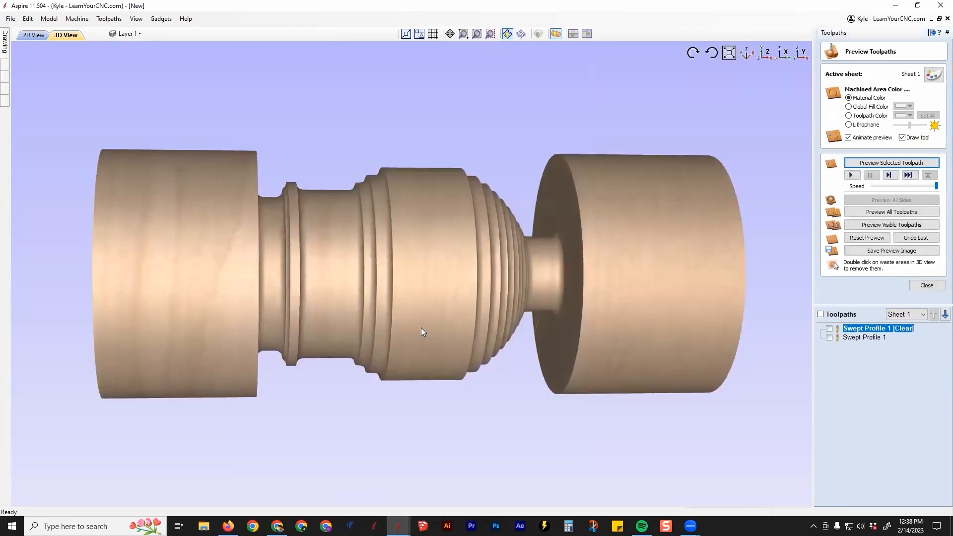
{"action": "left_click_drag", "start_coordinate": [421, 328], "coordinate": [532, 259]}
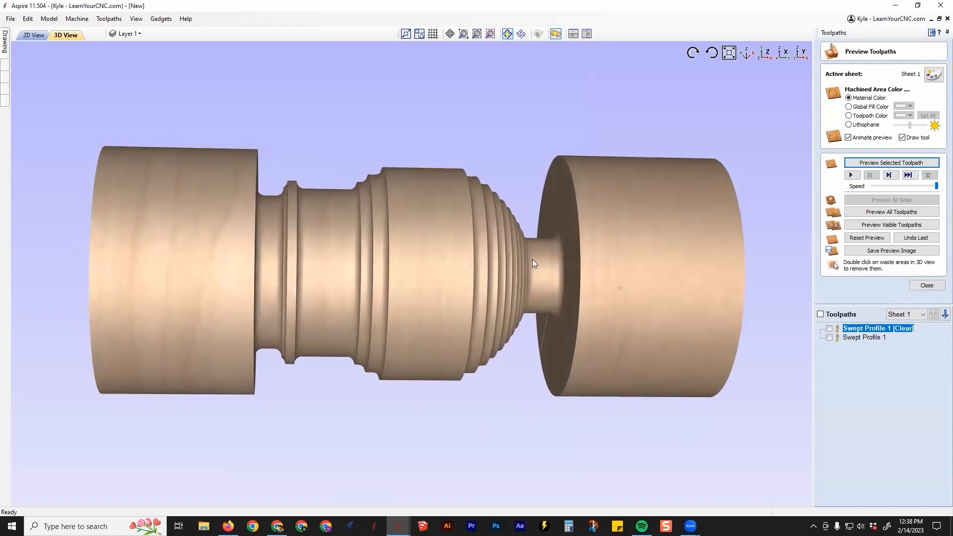
{"action": "scroll", "coordinate": [539, 257], "scroll_direction": "up", "scroll_amount": 4}
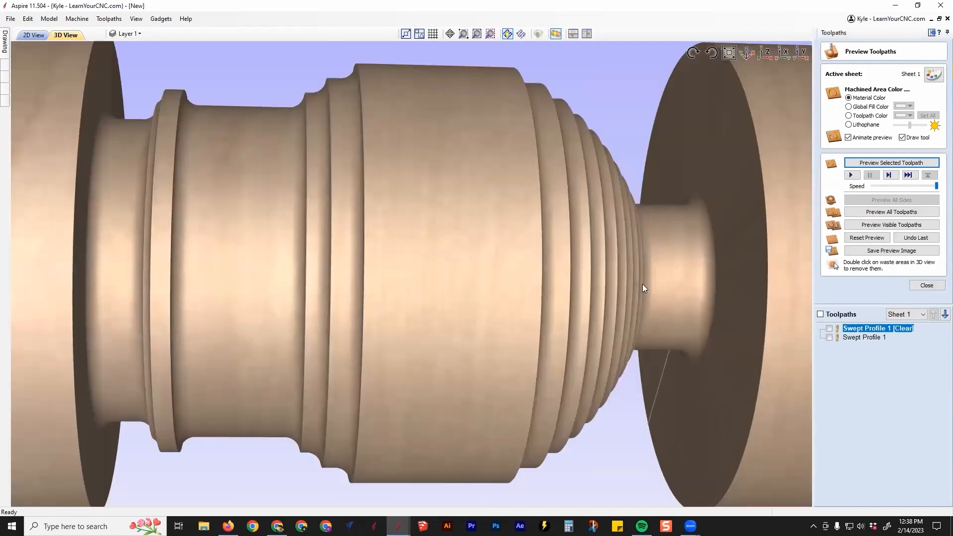
{"action": "middle_click_drag", "start_coordinate": [200, 280], "coordinate": [394, 277]}
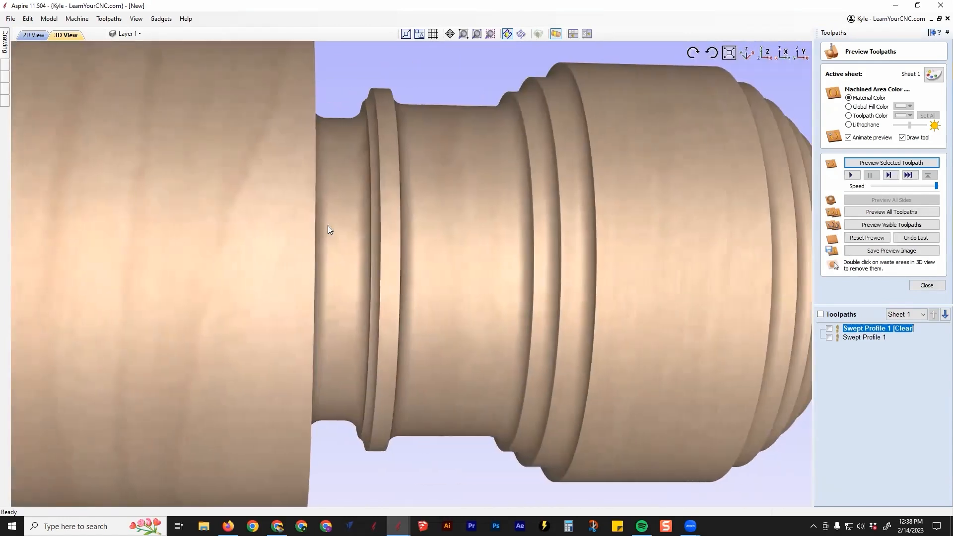
{"action": "scroll", "coordinate": [271, 266], "scroll_direction": "down", "scroll_amount": 5}
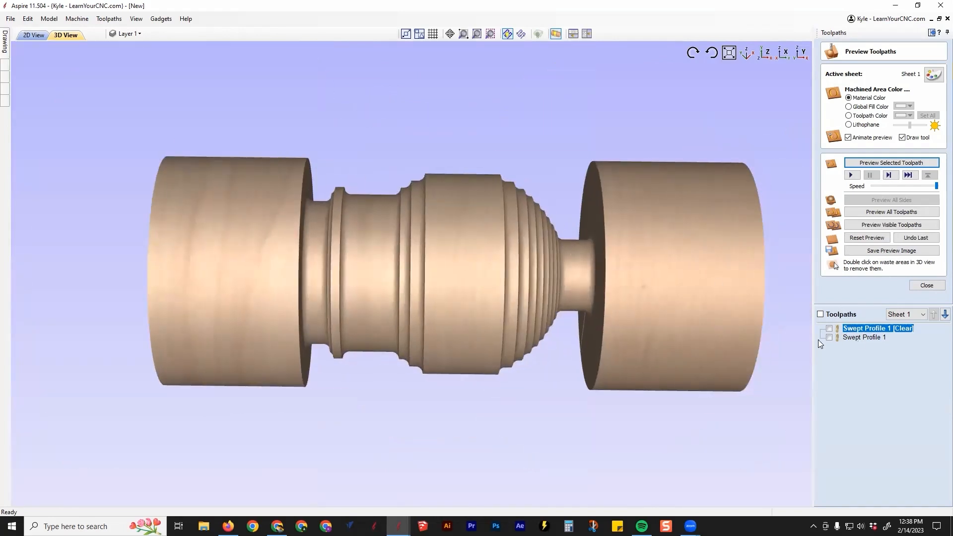
Simulate the Swept Profile 1 finishing toolpath and inspect the surface finish of the ball and collar
{"action": "left_click", "coordinate": [864, 338]}
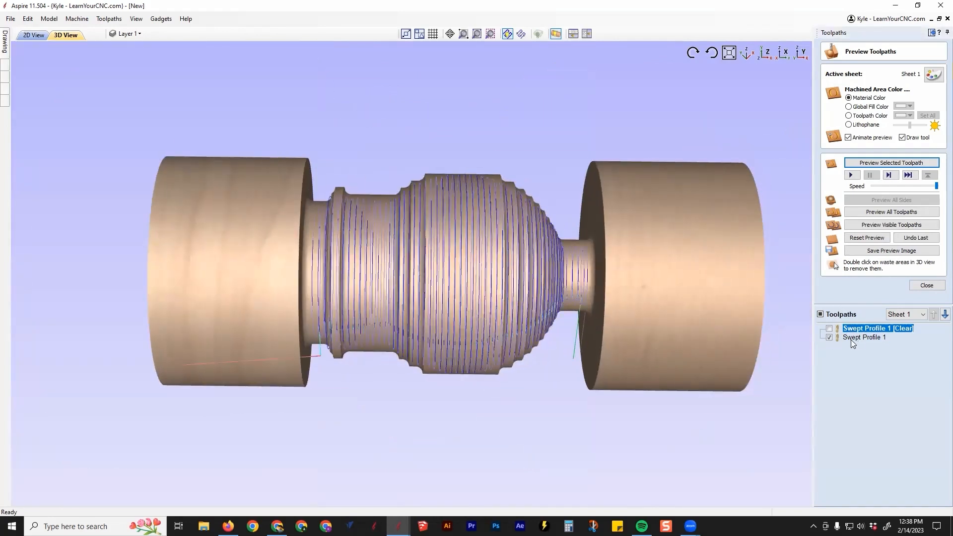
{"action": "left_click", "coordinate": [885, 163]}
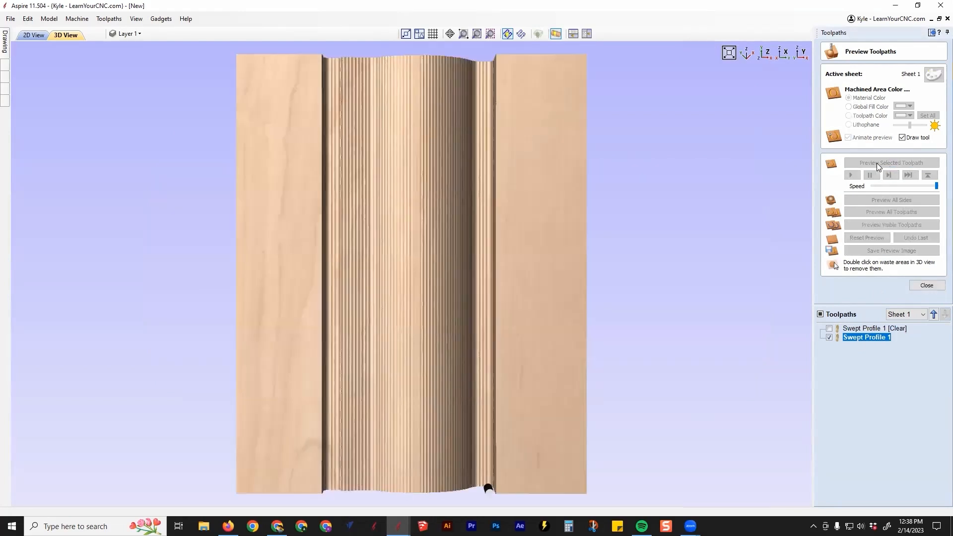
{"action": "scroll", "coordinate": [293, 302], "scroll_direction": "up", "scroll_amount": 3}
{"action": "scroll", "coordinate": [374, 289], "scroll_direction": "down", "scroll_amount": 1}
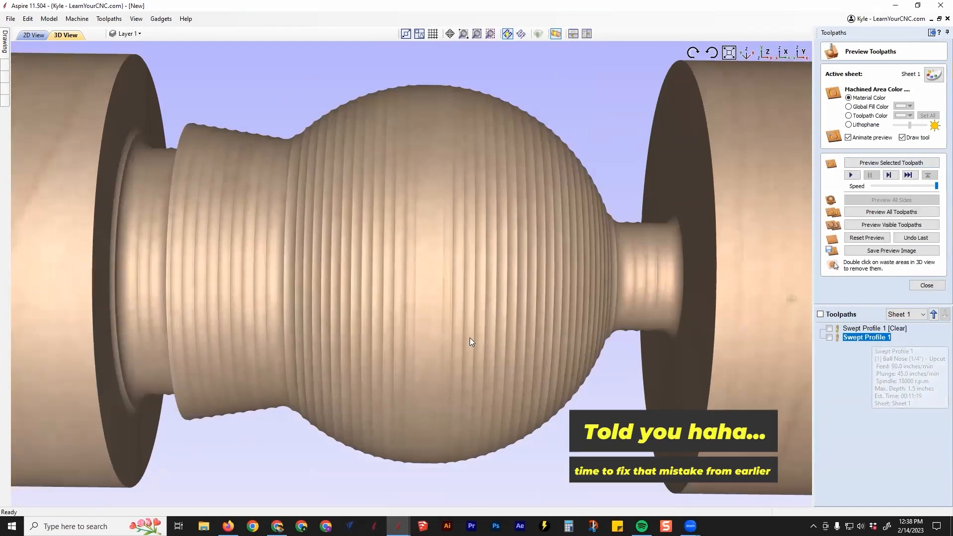
Reopen the Swept Profile 1 toolpath and set the finishing ball nose tool's stepover to 8%
{"action": "double_click", "coordinate": [855, 339]}
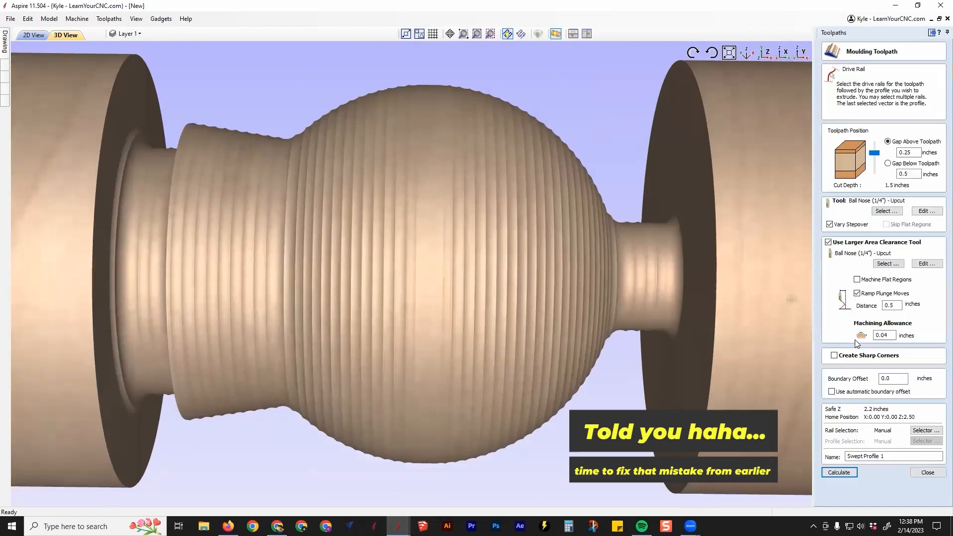
{"action": "left_click", "coordinate": [926, 211]}
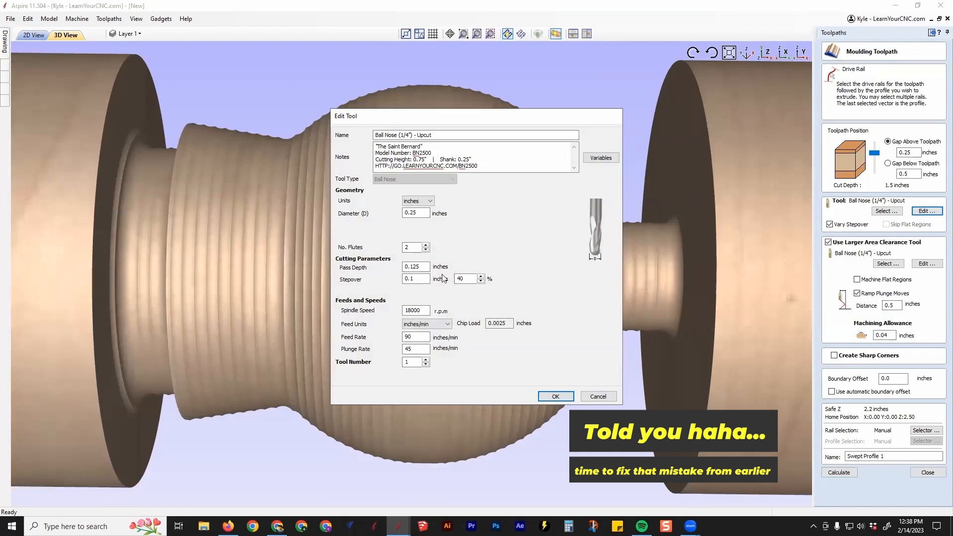
{"action": "type", "text": "8"}
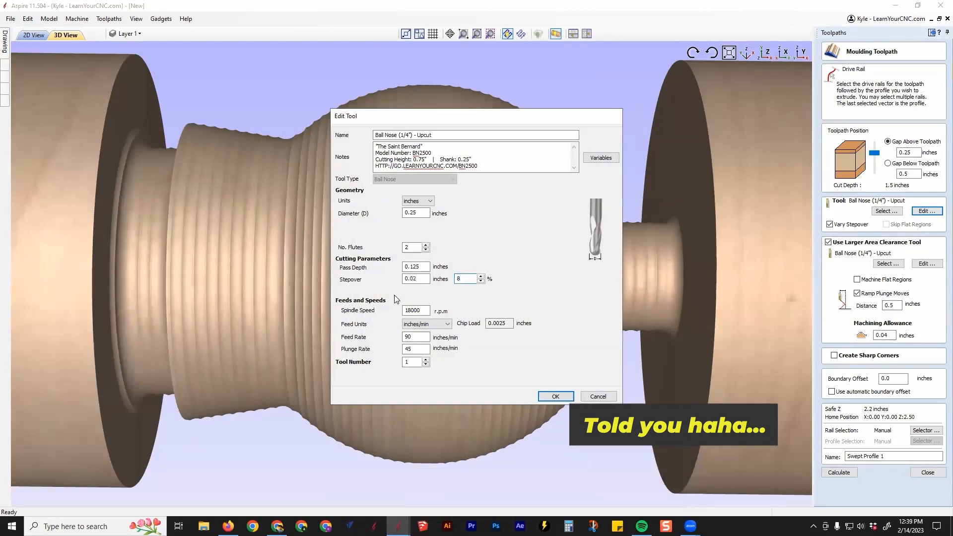
{"action": "left_click", "coordinate": [551, 396]}
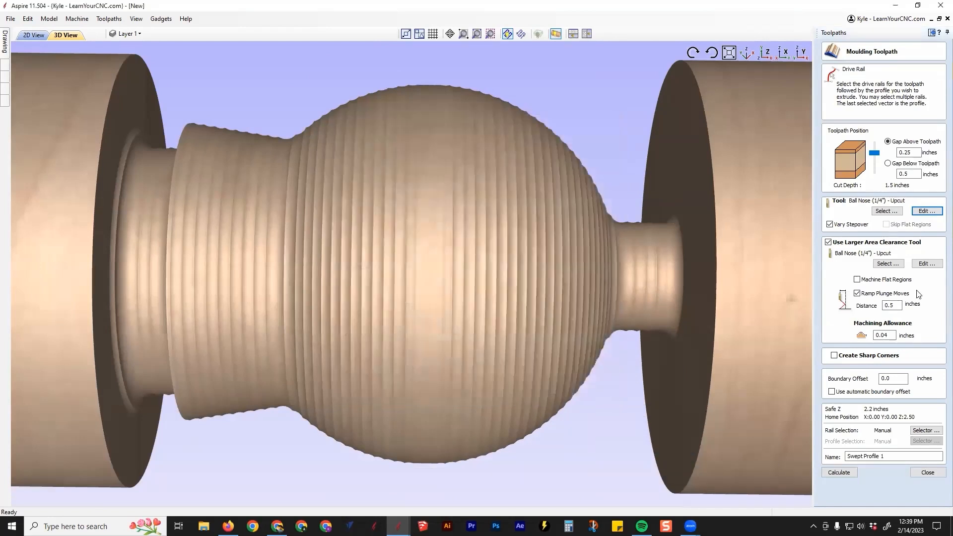
Set the larger area clearance tool's stepover to 40% and recalculate the moulding toolpath
{"action": "left_click", "coordinate": [922, 265]}
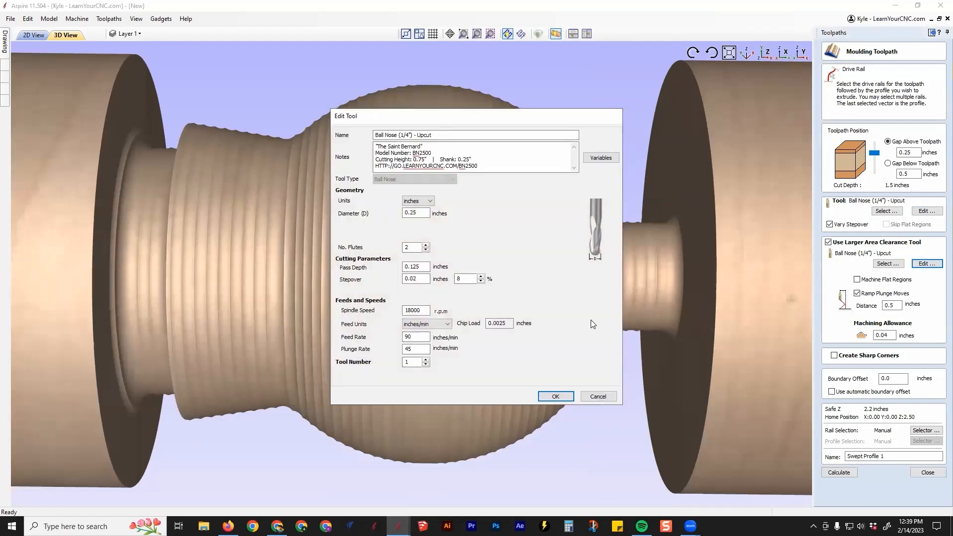
{"action": "double_click", "coordinate": [464, 279]}
{"action": "type", "text": "40"}
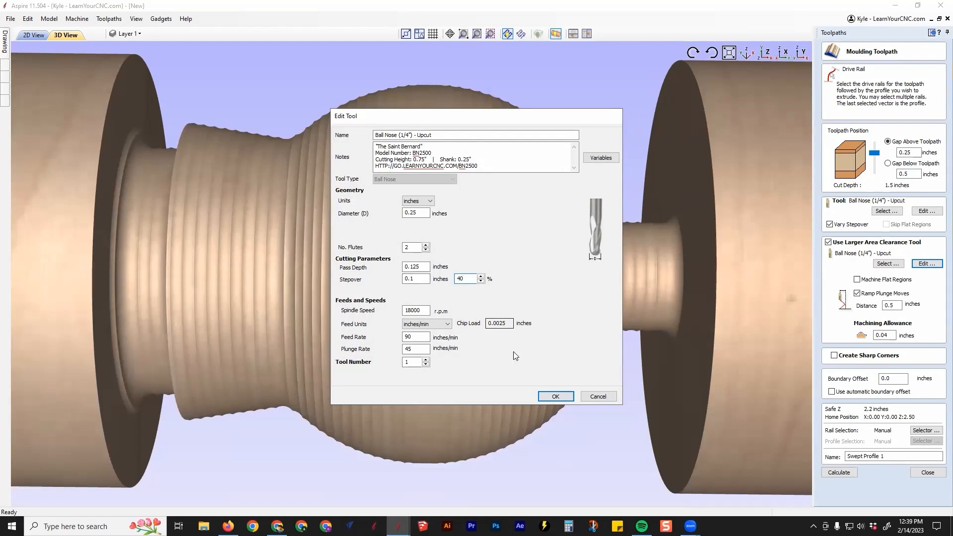
{"action": "left_click", "coordinate": [555, 398]}
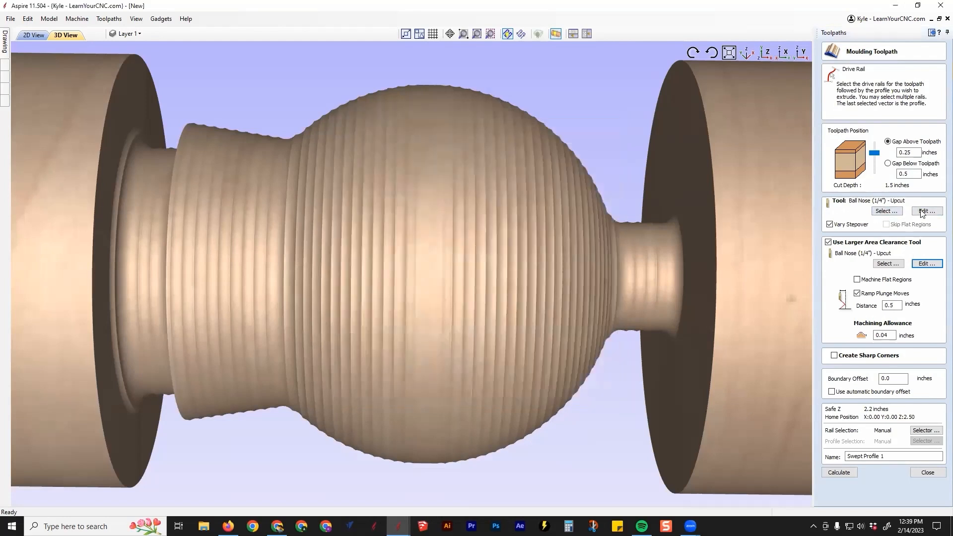
{"action": "left_click", "coordinate": [850, 474]}
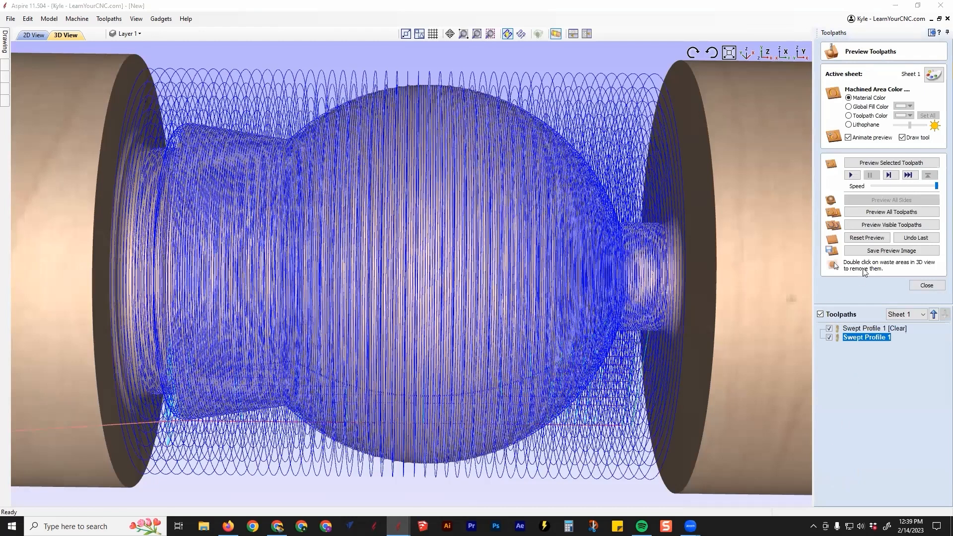
Reset the preview and simulate the recalculated clearance toolpath on the cylindrical stock
{"action": "left_click", "coordinate": [859, 238]}
{"action": "left_click", "coordinate": [861, 330]}
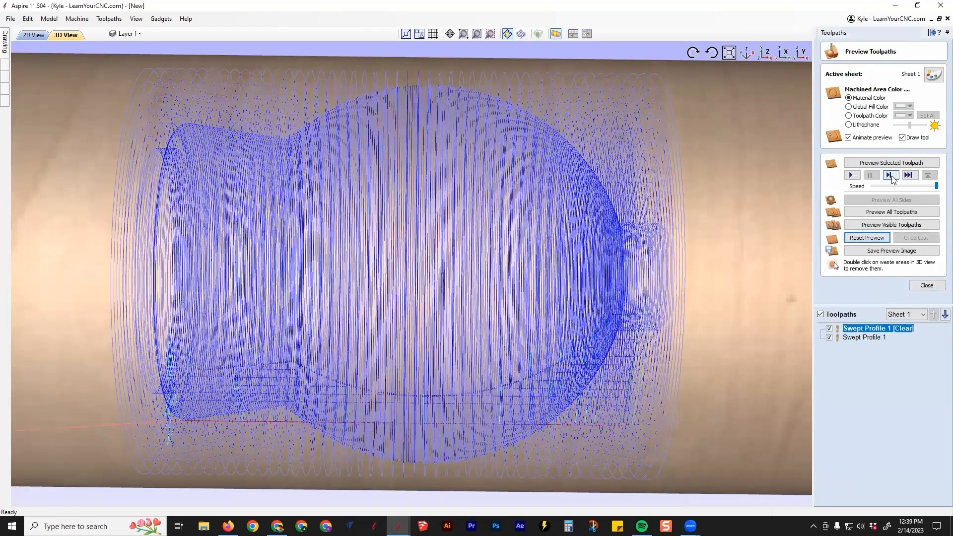
{"action": "left_click", "coordinate": [890, 174]}
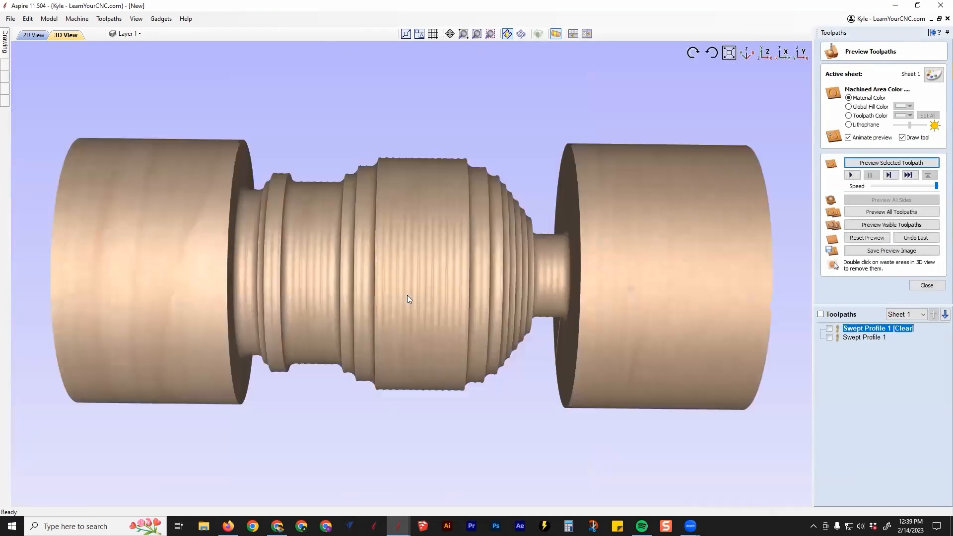
{"action": "left_click_drag", "start_coordinate": [407, 294], "coordinate": [401, 255]}
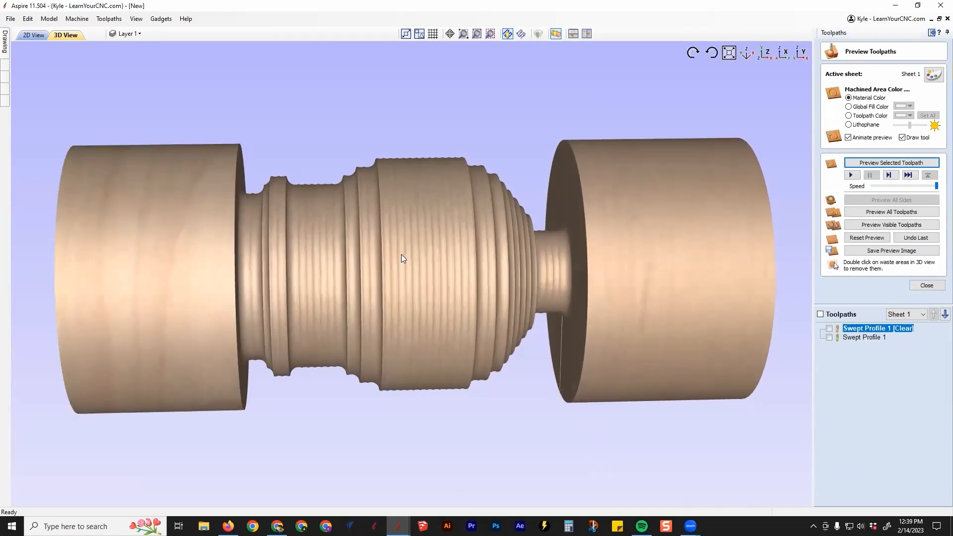
Simulate the recalculated Swept Profile 1 finishing toolpath and inspect the finished ball and collar from several angles
{"action": "left_click", "coordinate": [857, 339]}
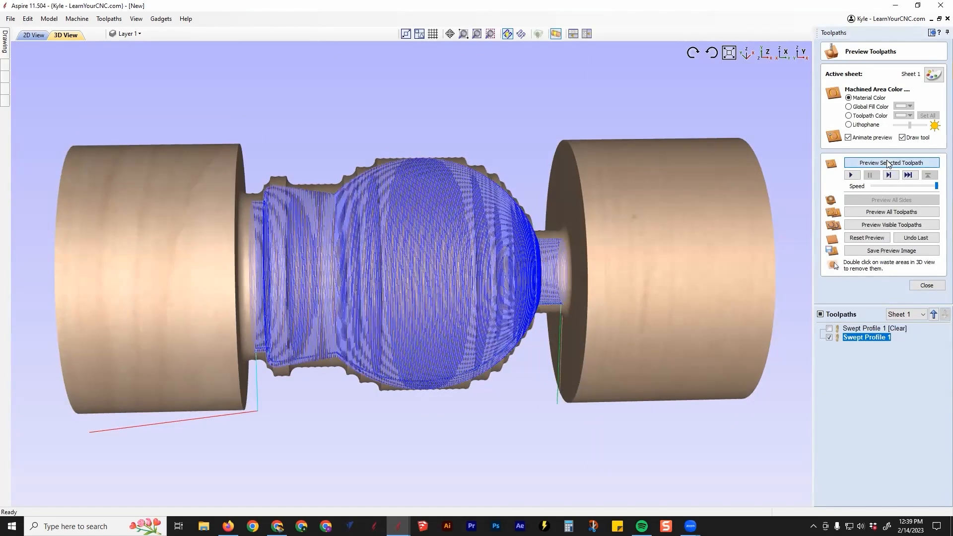
{"action": "left_click", "coordinate": [887, 163]}
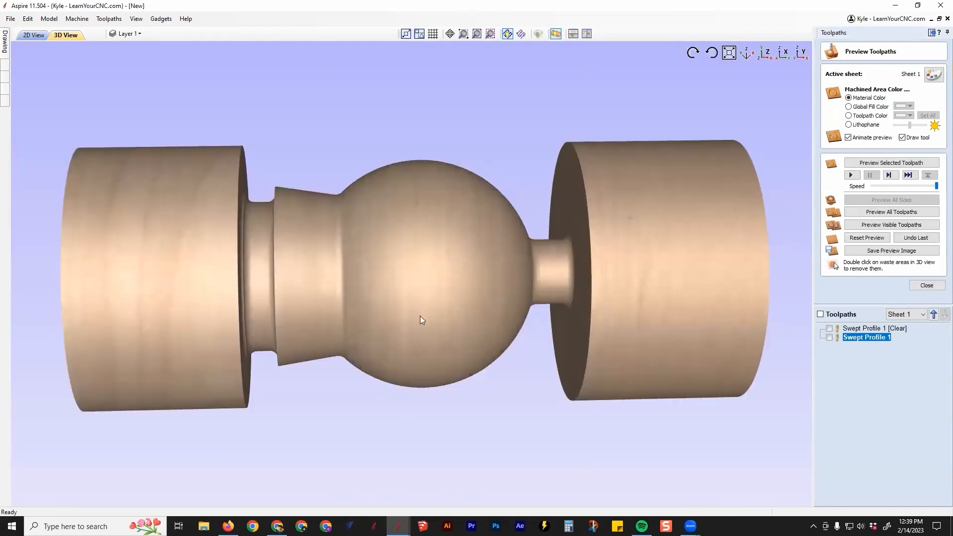
{"action": "left_click_drag", "start_coordinate": [420, 316], "coordinate": [336, 242]}
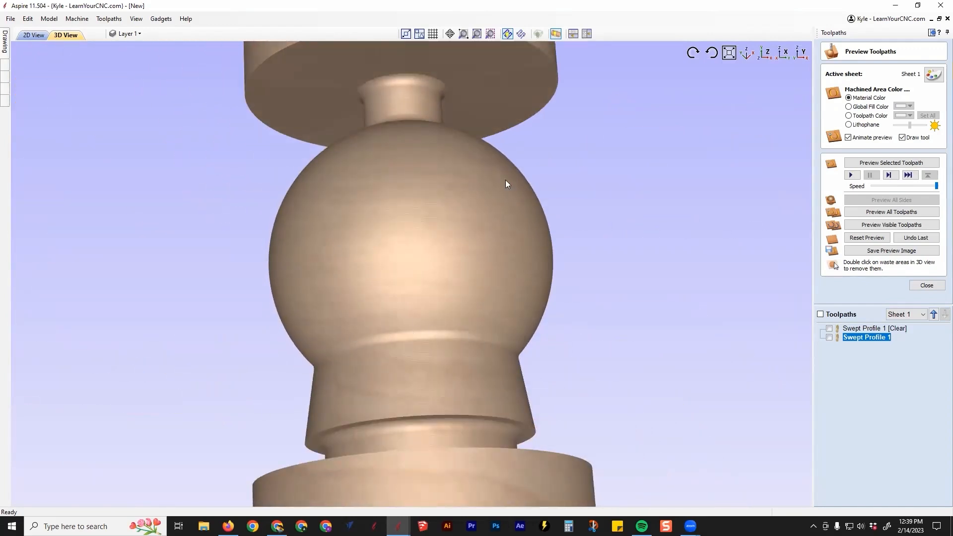
{"action": "left_click_drag", "start_coordinate": [272, 246], "coordinate": [522, 280]}
{"action": "left_click_drag", "start_coordinate": [260, 317], "coordinate": [366, 400]}
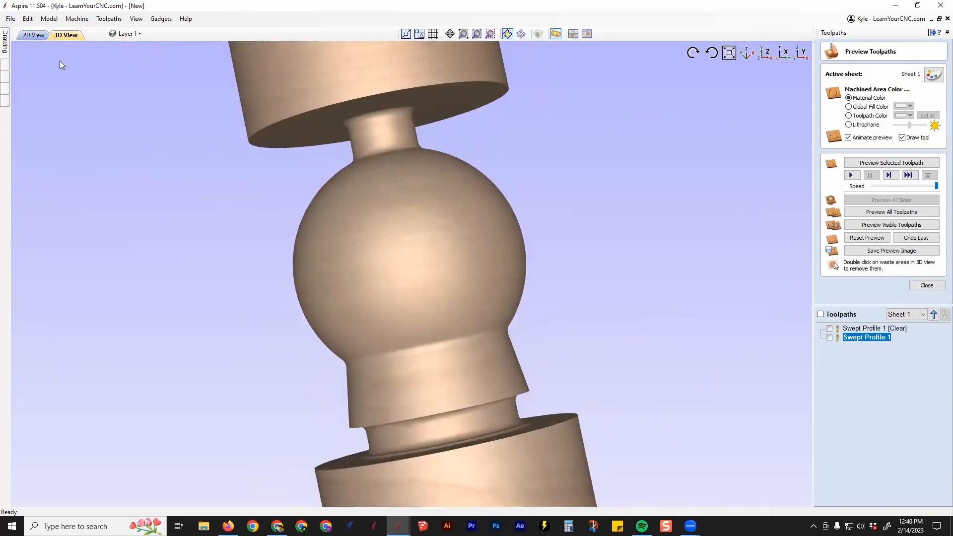
Close the toolpath preview and open the V-Carve / Engraving toolpath settings
{"action": "left_click", "coordinate": [926, 285]}
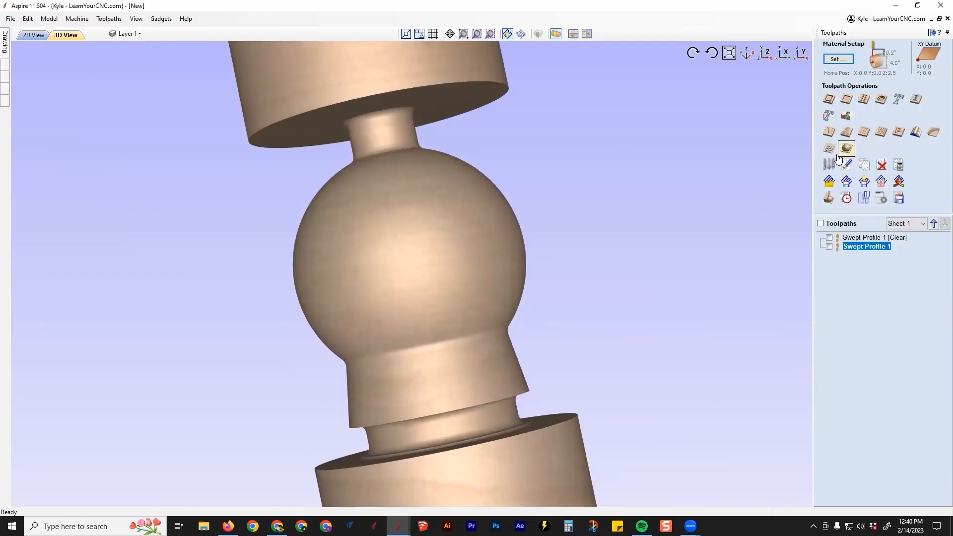
{"action": "left_click", "coordinate": [829, 132]}
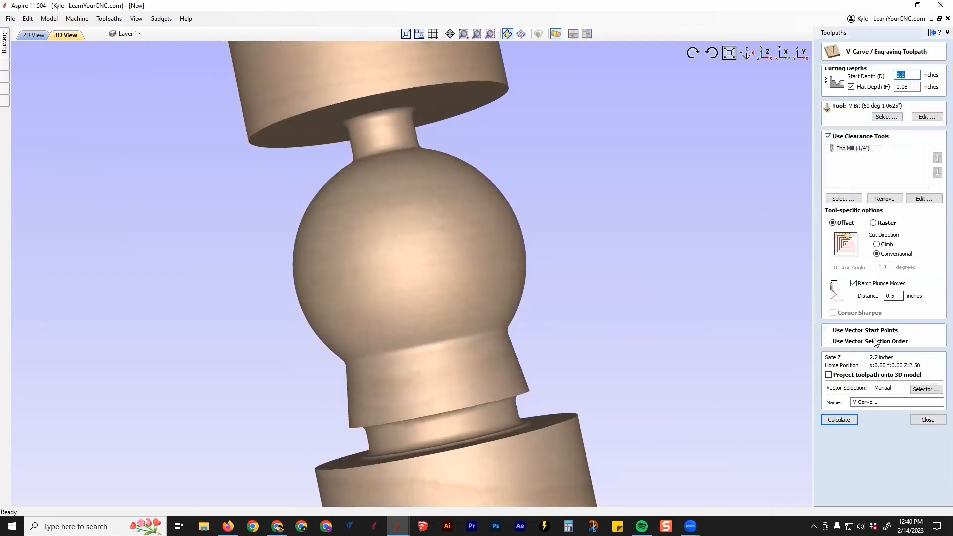